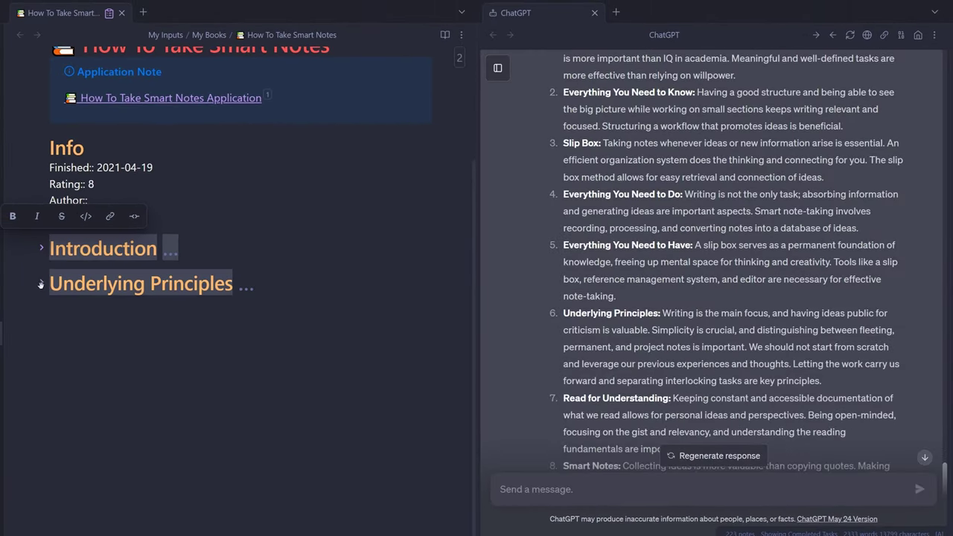
# - Collapse the Smart Connections results: How to use a zettelkasten, Zettelkasten, Extra Learning Resources, How To Take Smart Notes
pyautogui.scroll(2, 711, 261)
pyautogui.scroll(-3, 614, 184)
pyautogui.scroll(3, 615, 184)
pyautogui.doubleClick(590, 157)
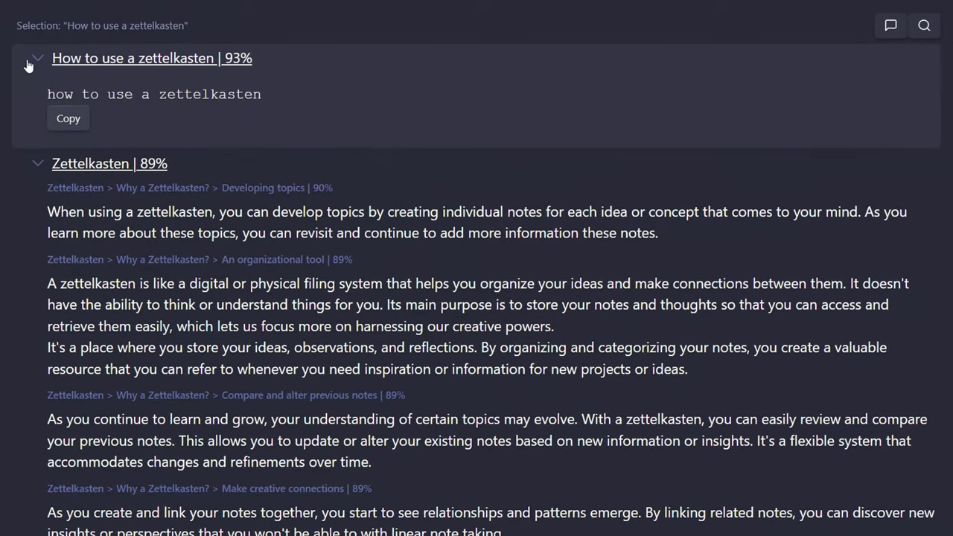
pyautogui.click(35, 63)
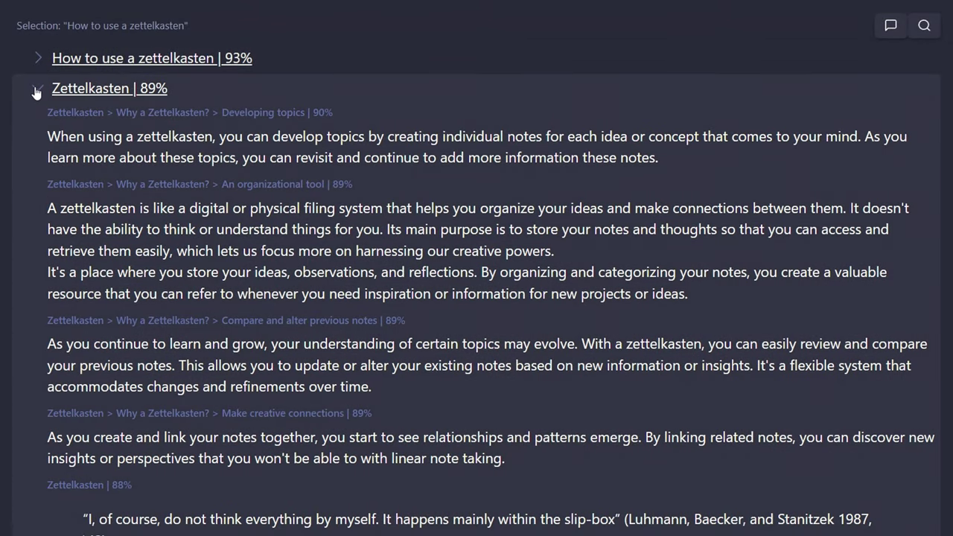
pyautogui.click(36, 91)
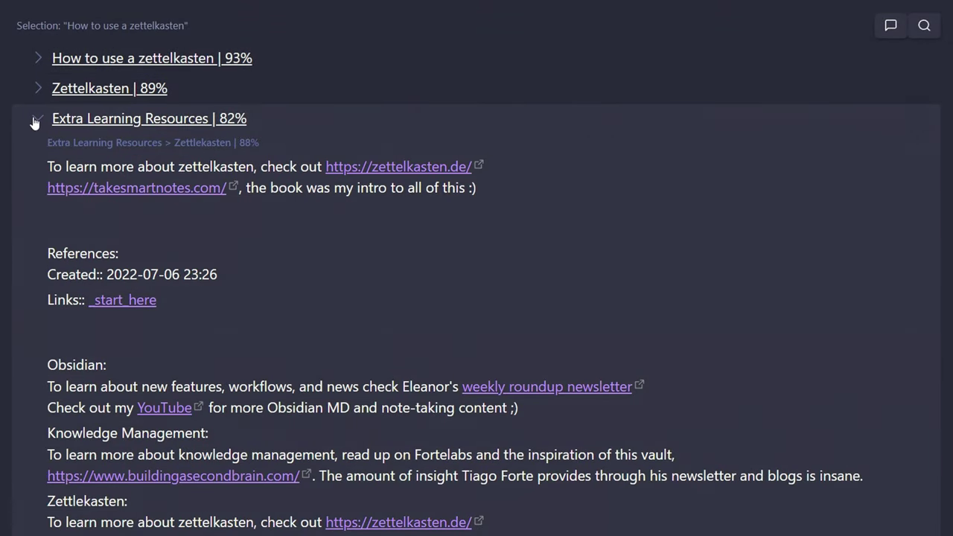
pyautogui.click(35, 122)
pyautogui.click(32, 149)
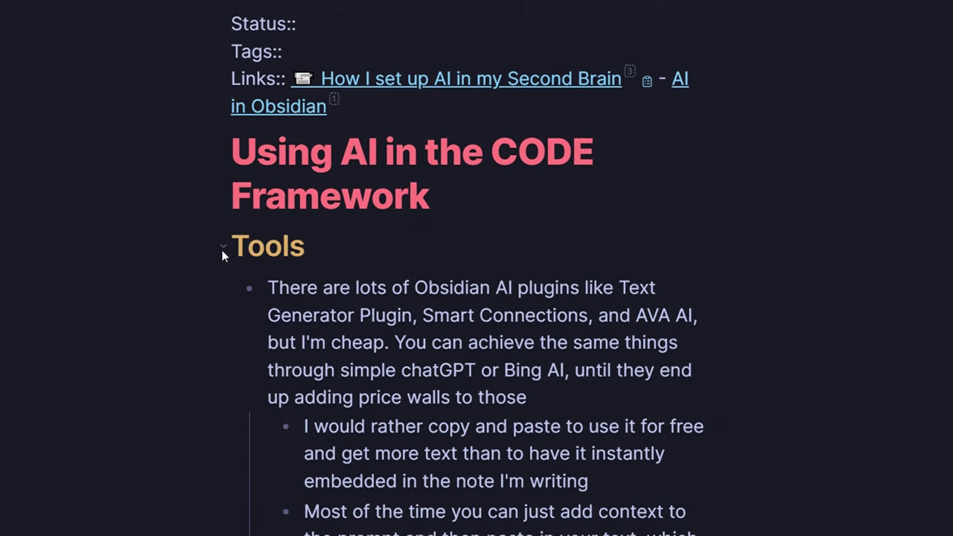
# - Unfold the Capture, Organize and Distill headings in the CODE Framework note
pyautogui.click(223, 247)
pyautogui.click(225, 234)
pyautogui.scroll(-5, 228, 239)
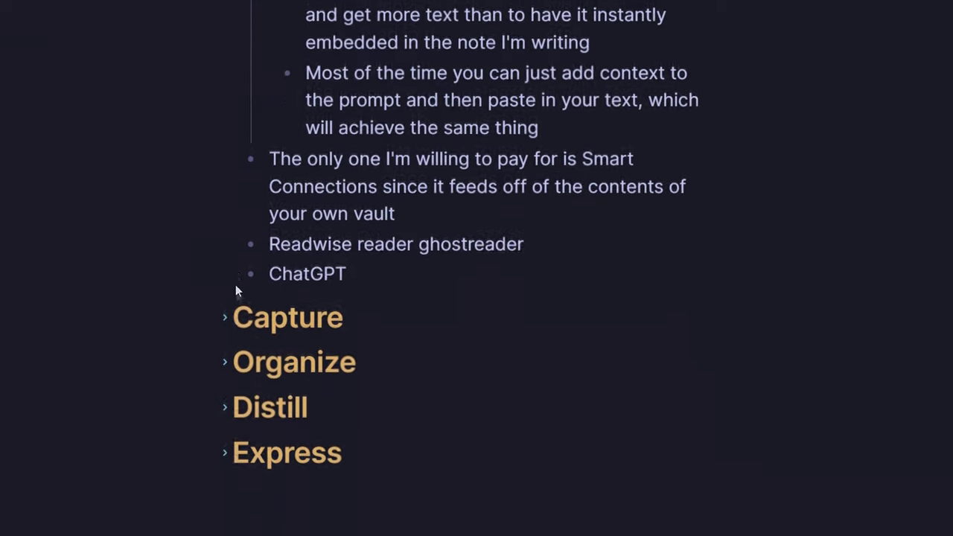
pyautogui.click(225, 316)
pyautogui.scroll(-3, 227, 310)
pyautogui.click(227, 244)
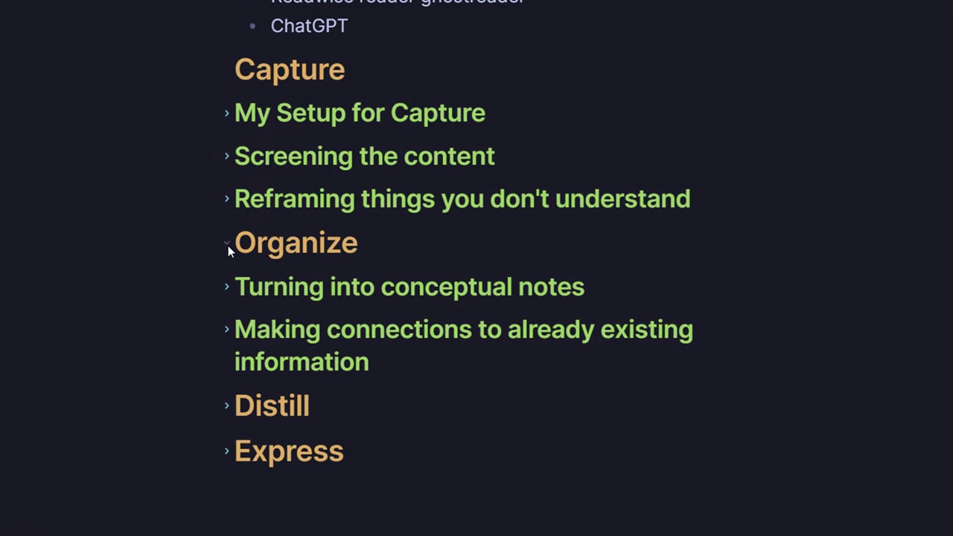
pyautogui.scroll(-3, 229, 260)
pyautogui.click(229, 313)
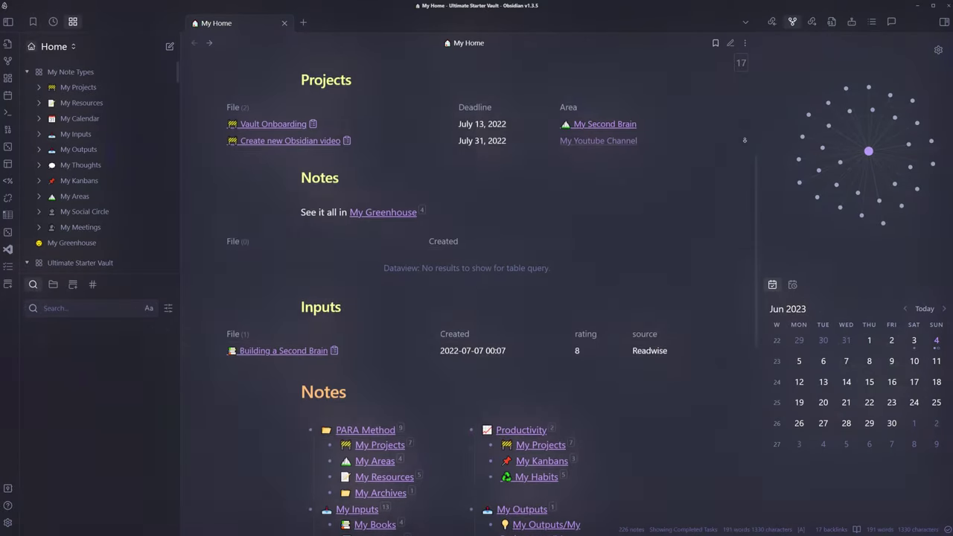
# - Scroll through the My Home dashboard note and open the app settings
pyautogui.scroll(-2, 470, 298)
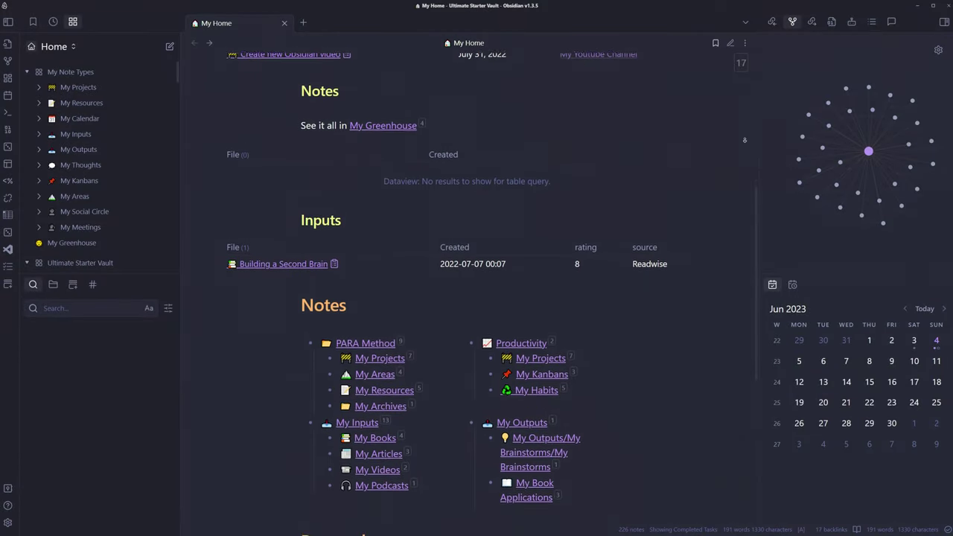
pyautogui.scroll(-2, 470, 298)
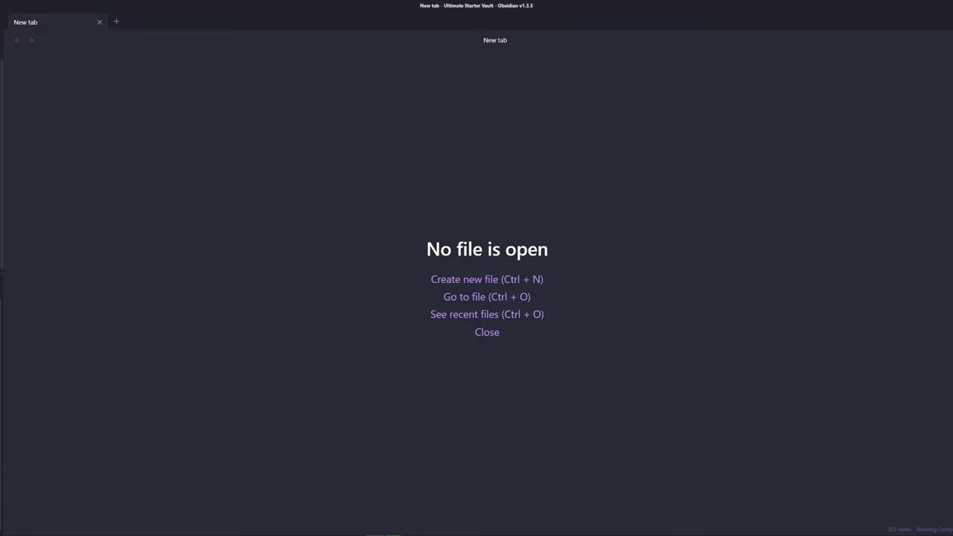
pyautogui.hotkey('ctrl', ',')
# - Install the Custom Frames community plugin found by searching 'custom fr', then reload Obsidian
pyautogui.click(252, 169)
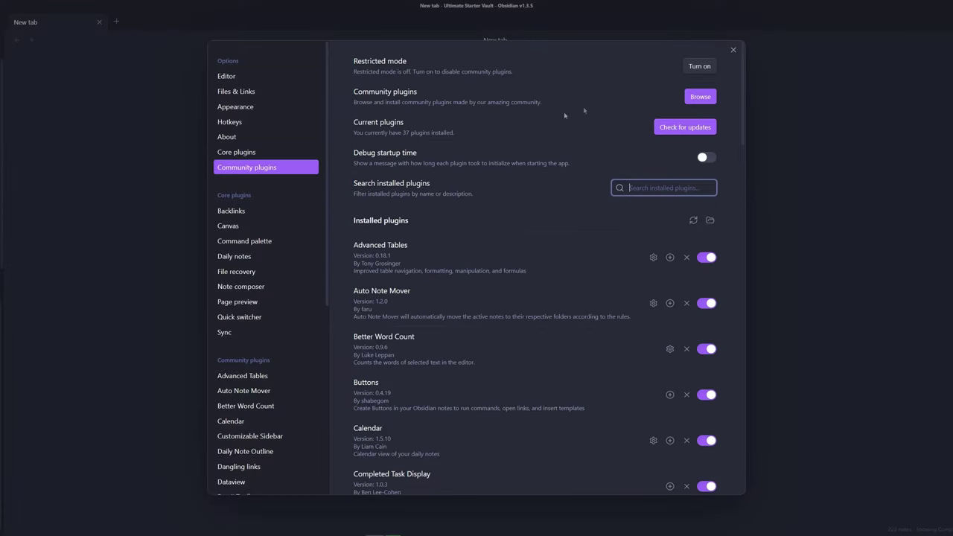
pyautogui.click(700, 97)
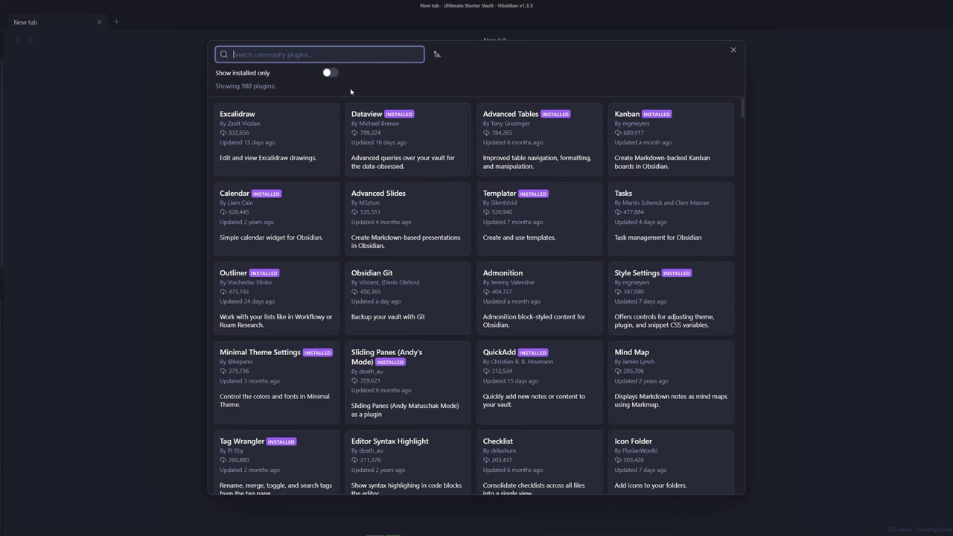
pyautogui.write('custom fr')
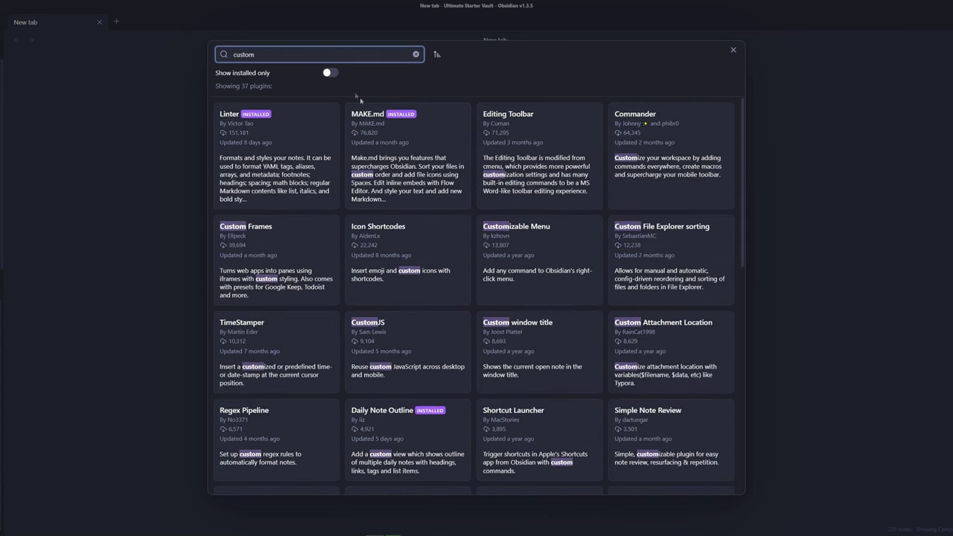
pyautogui.click(409, 168)
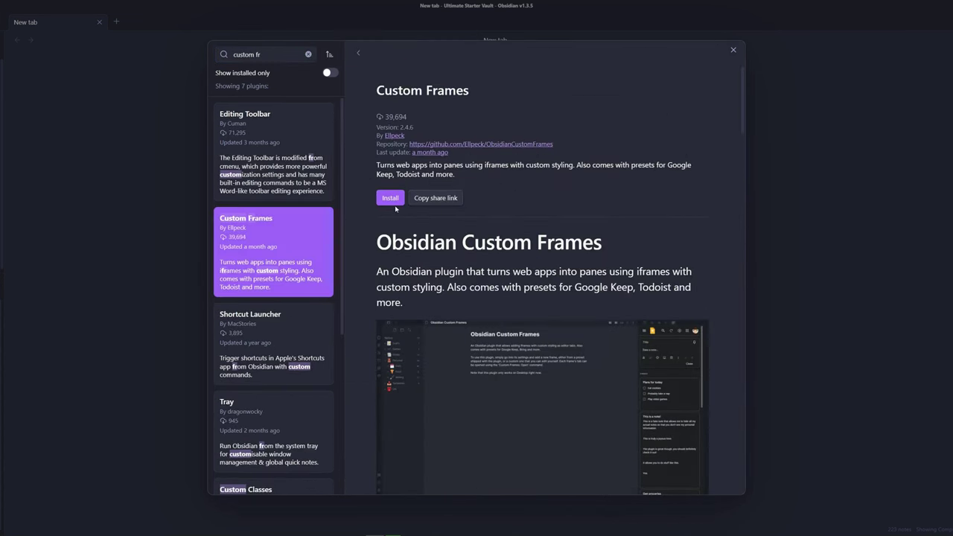
pyautogui.click(393, 203)
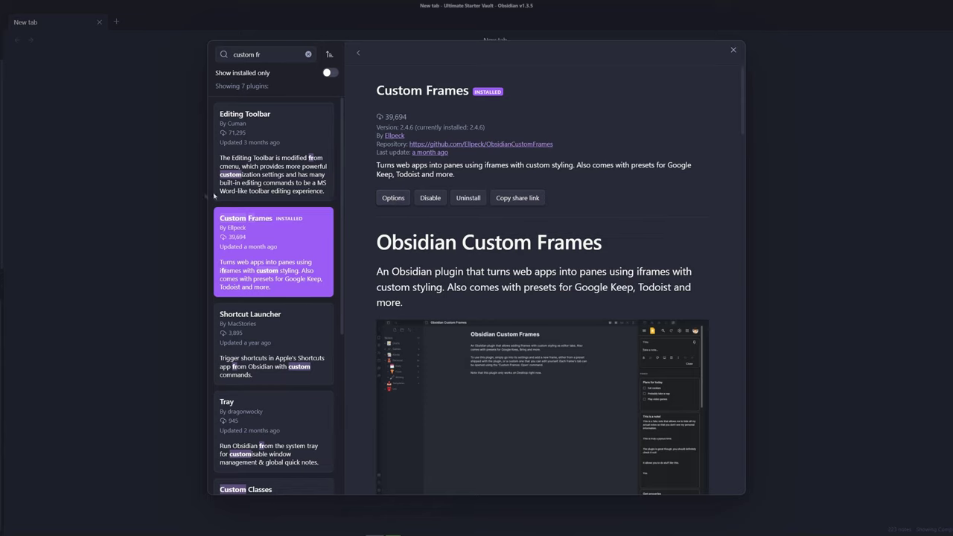
pyautogui.press('Escape')
pyautogui.press('Escape')
pyautogui.hotkey('ctrl', 'p')
pyautogui.write('reload')
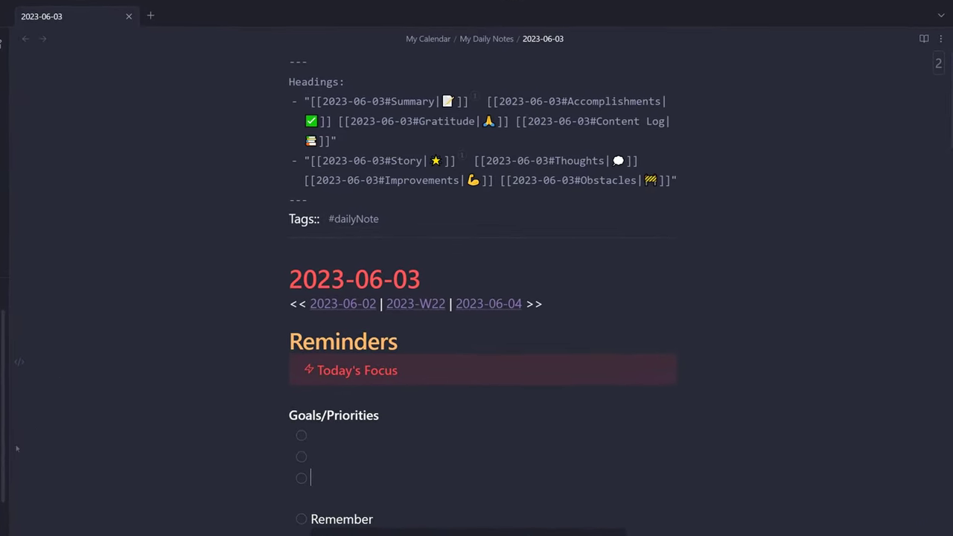
# - Add a new frame in the Custom Frames plugin settings and reveal its settings
pyautogui.hotkey('ctrl', ',')
pyautogui.scroll(-1, 196, 272)
pyautogui.click(168, 417)
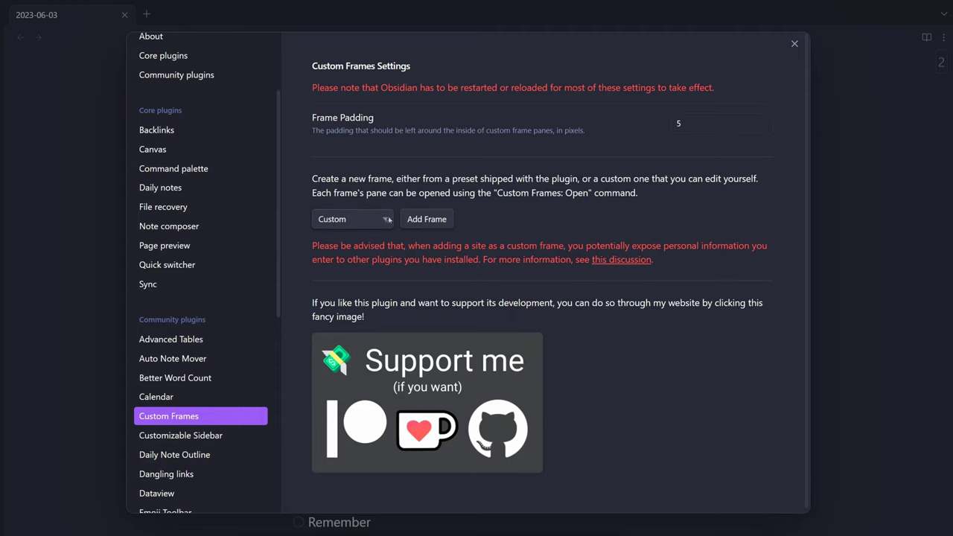
pyautogui.click(427, 220)
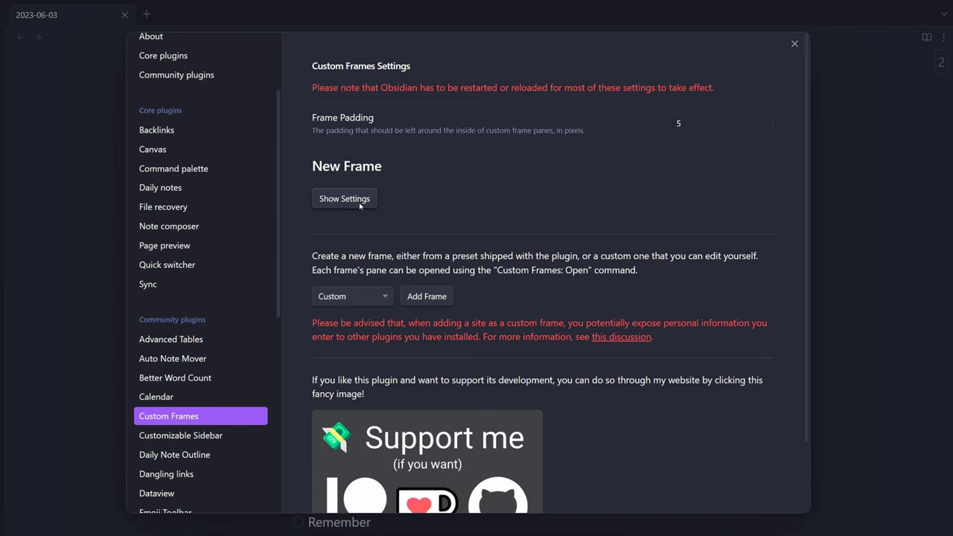
pyautogui.click(359, 200)
# - Name the frame ChatGPT with icon bot, and open the Lucide icons website
pyautogui.click(732, 230)
pyautogui.hotkey('ctrl', 'a')
pyautogui.write('Cha')
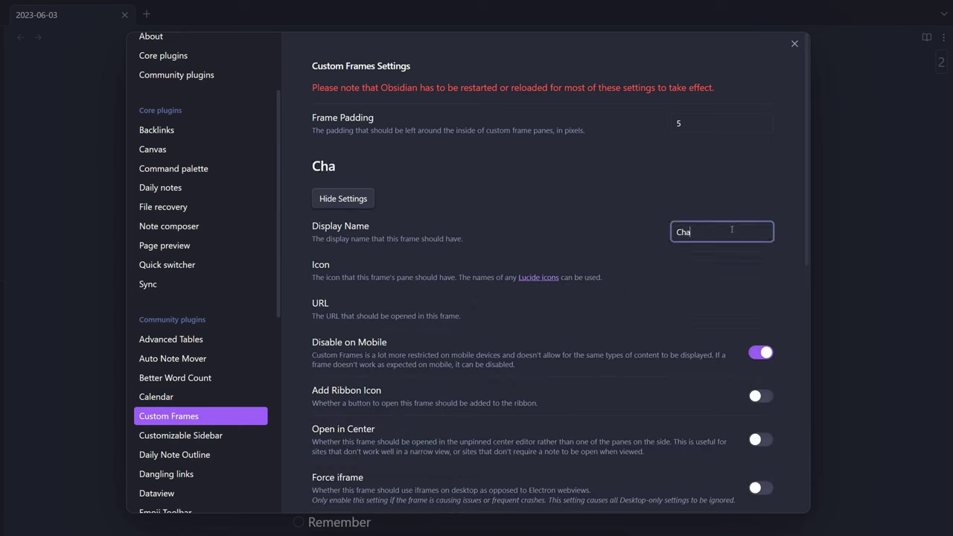
pyautogui.write('tGPT')
pyautogui.click(709, 267)
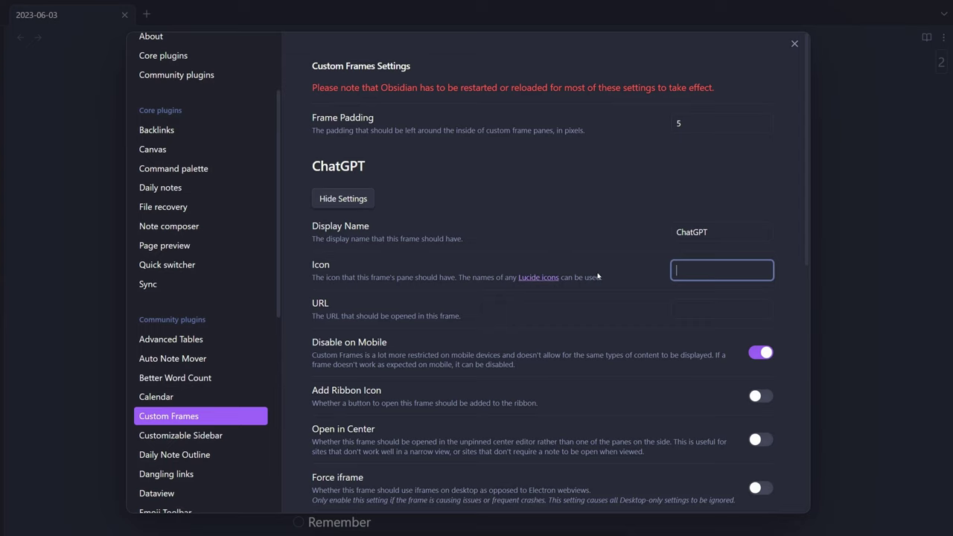
pyautogui.write('bot')
pyautogui.click(548, 278)
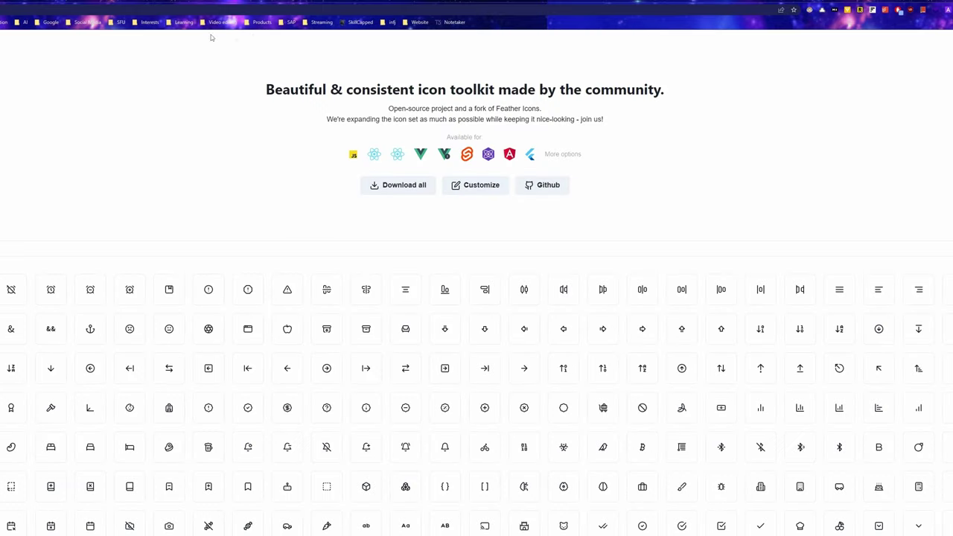
# - Search the Lucide icon set for 'bot', then return to the ChatGPT frame's URL field
pyautogui.scroll(-3, 13, 198)
pyautogui.scroll(3, 15, 206)
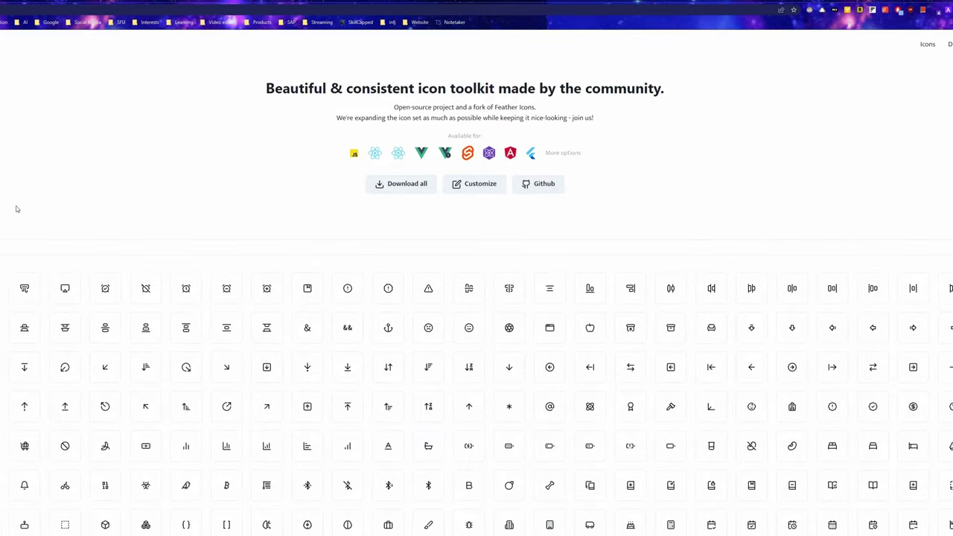
pyautogui.scroll(-2, 40, 170)
pyautogui.click(42, 172)
pyautogui.write('bot')
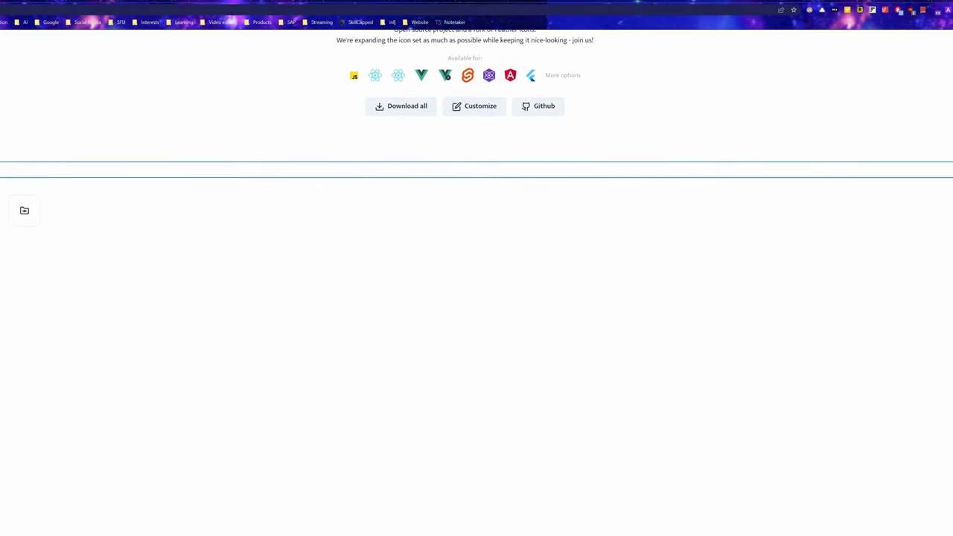
pyautogui.hotkey('alt', 'Tab')
pyautogui.click(700, 310)
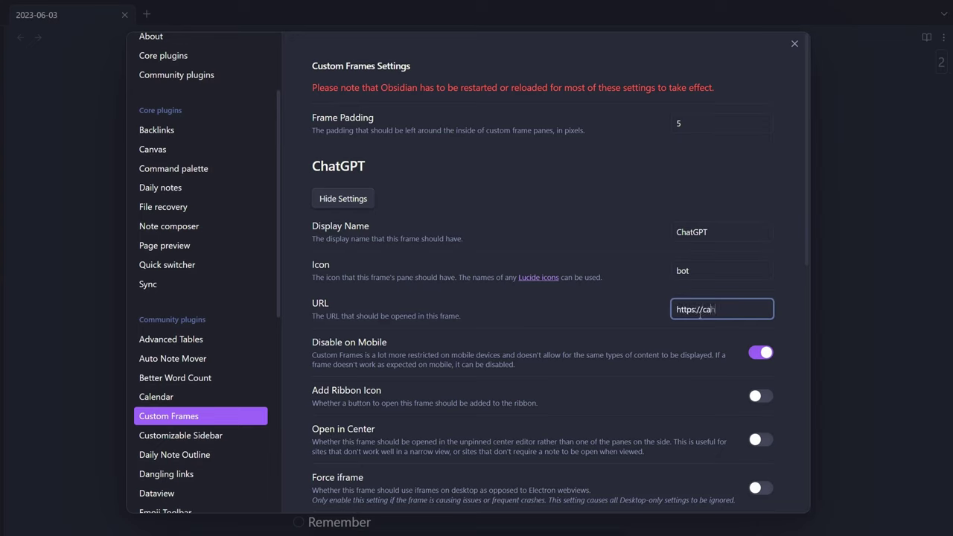
pyautogui.write('https://chat.openai.com/')
pyautogui.click(367, 283)
pyautogui.scroll(-2, 367, 283)
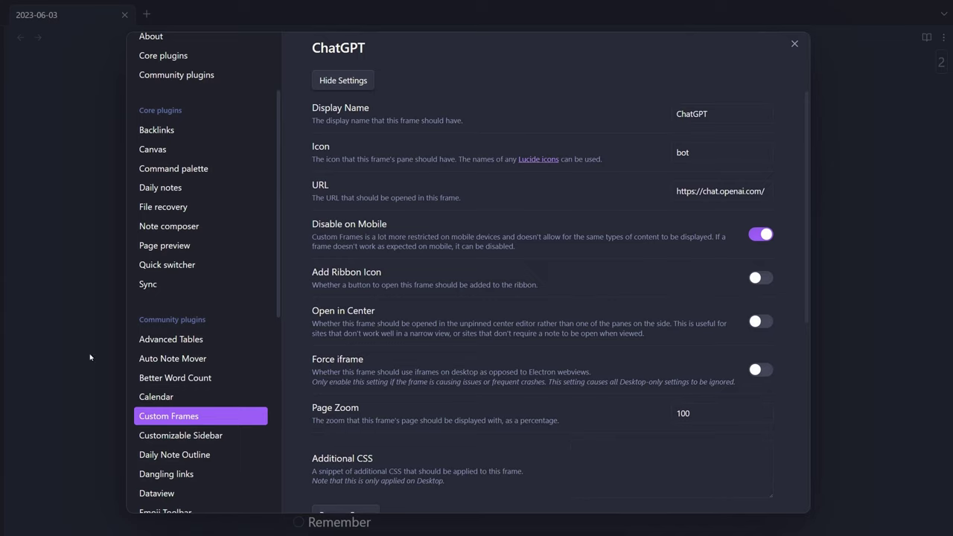
pyautogui.scroll(-3, 421, 323)
pyautogui.scroll(-1, 451, 383)
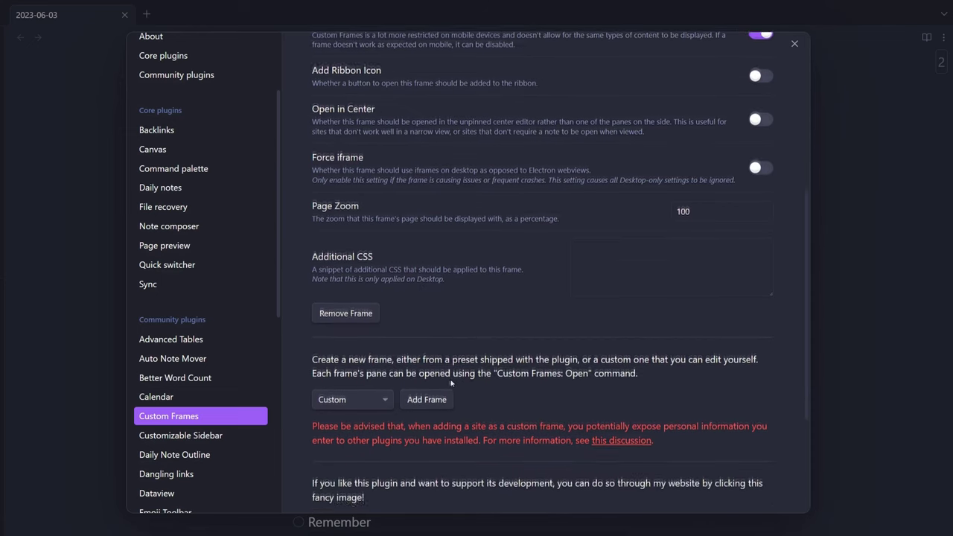
pyautogui.scroll(-2, 451, 383)
pyautogui.scroll(8, 435, 376)
pyautogui.scroll(-1, 325, 173)
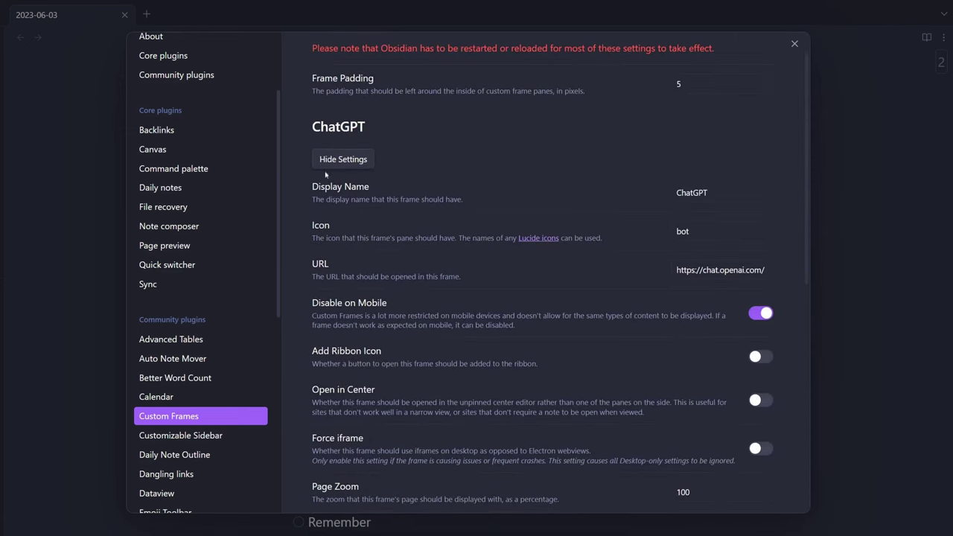
pyautogui.click(329, 162)
pyautogui.click(825, 140)
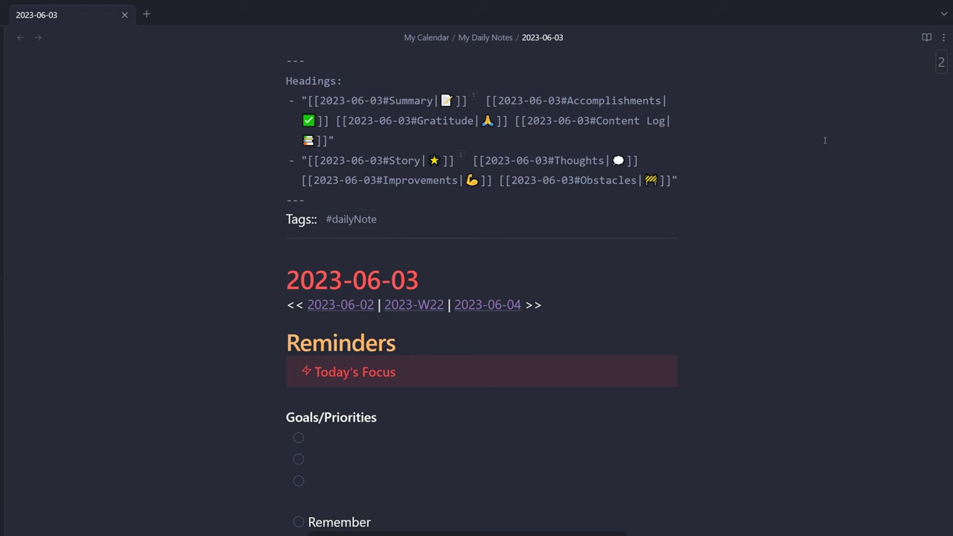
# - Reload Obsidian so the new ChatGPT frame becomes available
pyautogui.hotkey('ctrl', 'p')
pyautogui.write('chatgpt')
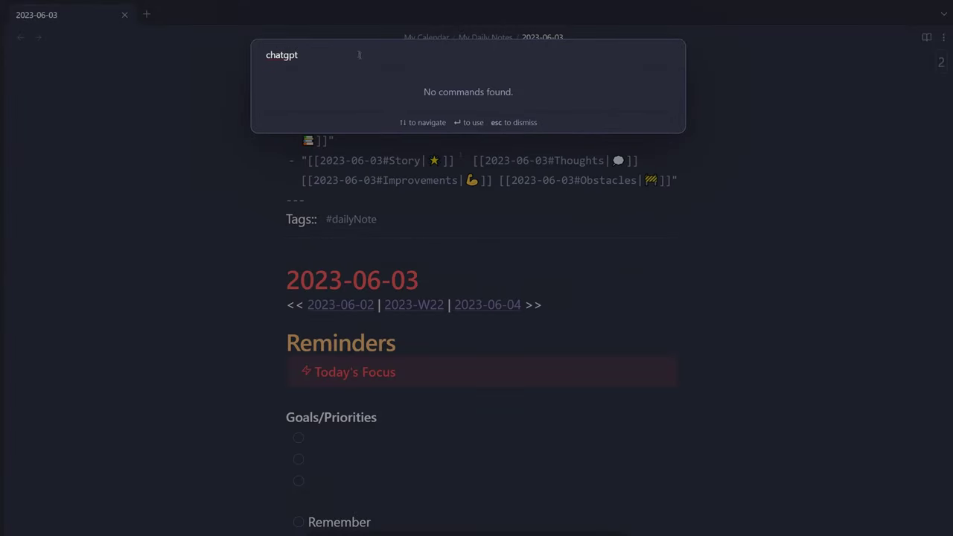
pyautogui.hotkey('ctrl', 'a')
pyautogui.press('Escape')
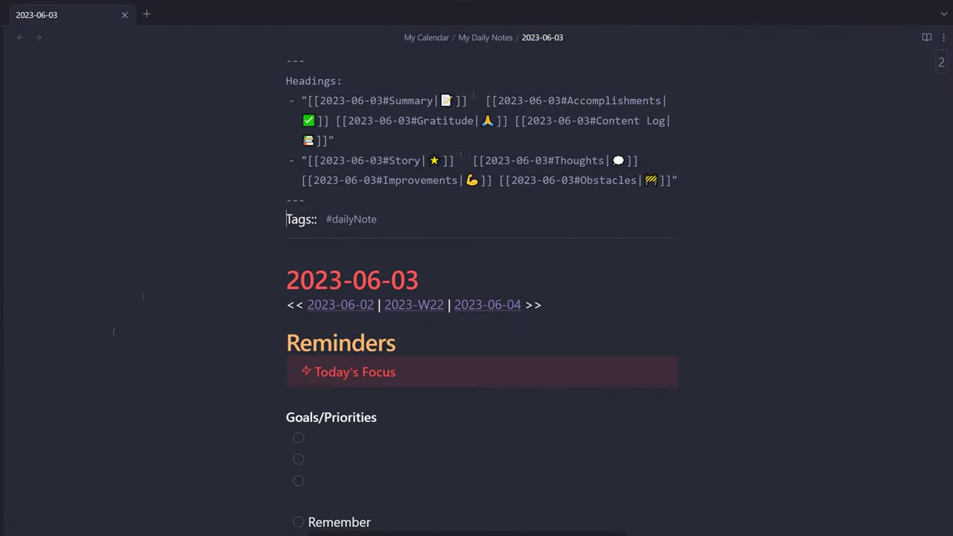
pyautogui.hotkey('ctrl', 'p')
pyautogui.write('reload')
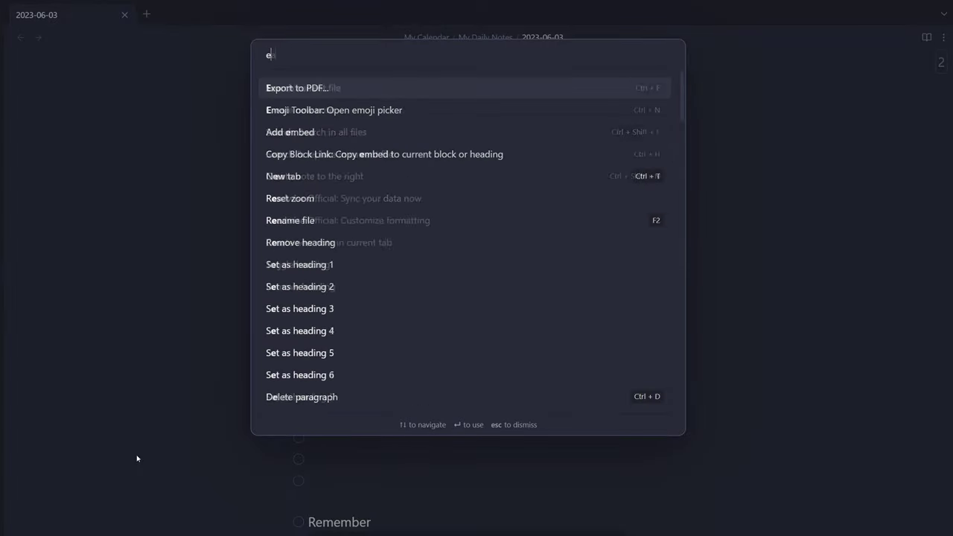
pyautogui.press('Return')
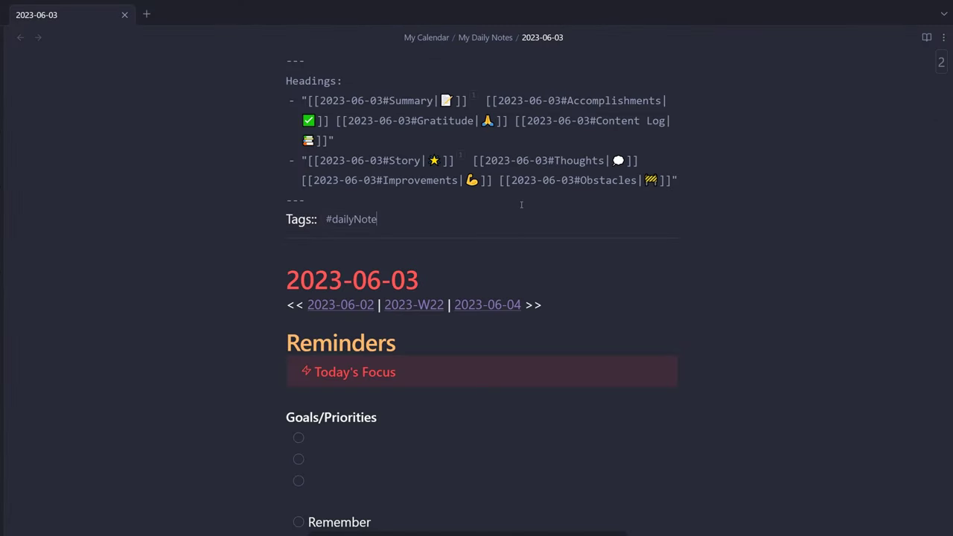
# - Run Custom Frames: Open ChatGPT to show it in the right sidebar
pyautogui.hotkey('ctrl', 'p')
pyautogui.write('chatg')
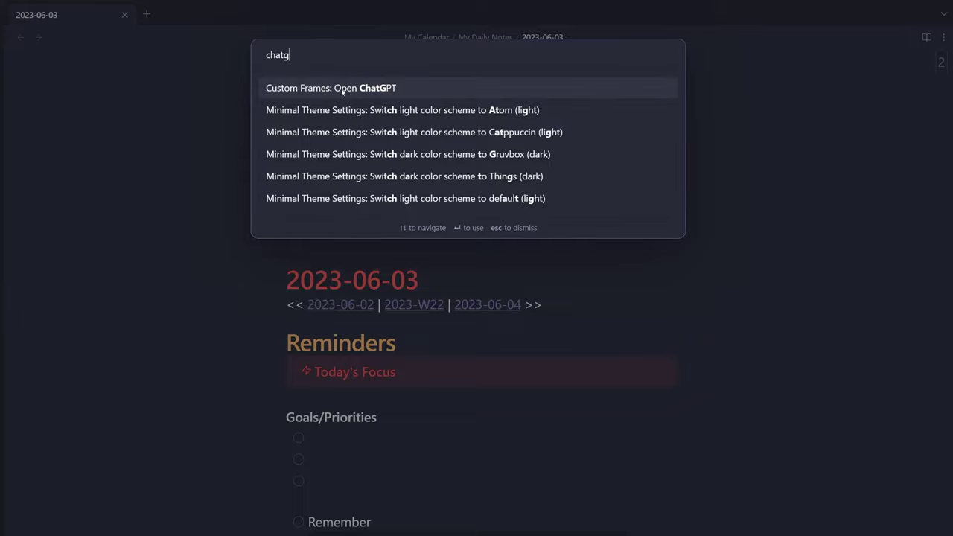
pyautogui.click(302, 89)
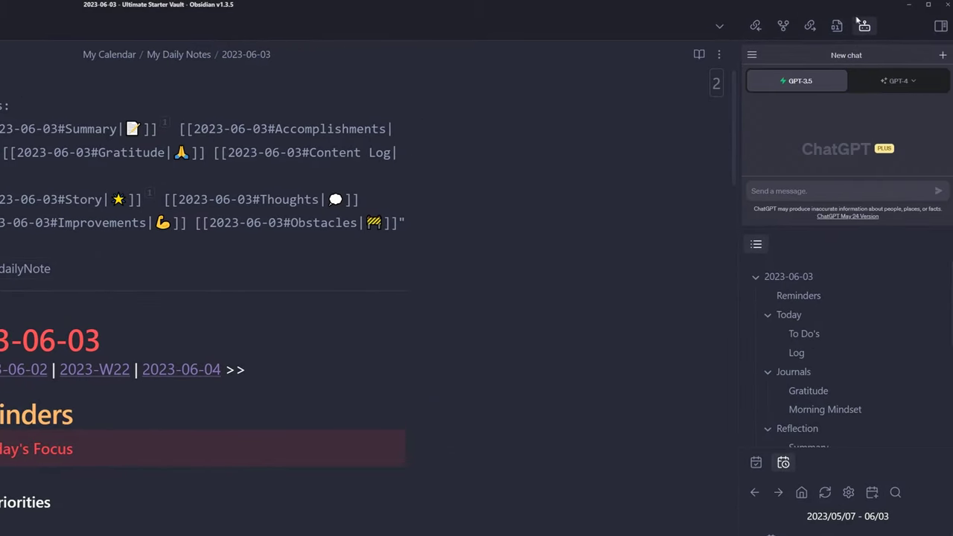
# - Enlarge the ChatGPT pane and try GPT-4 Plugins before returning to GPT-3.5
pyautogui.moveTo(767, 231); pyautogui.dragTo(782, 397)
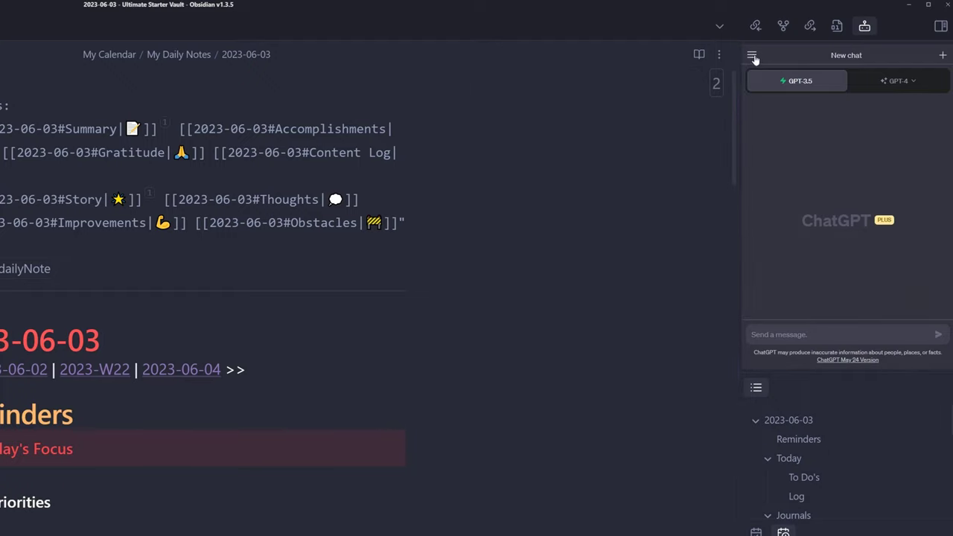
pyautogui.moveTo(812, 221); pyautogui.dragTo(880, 229)
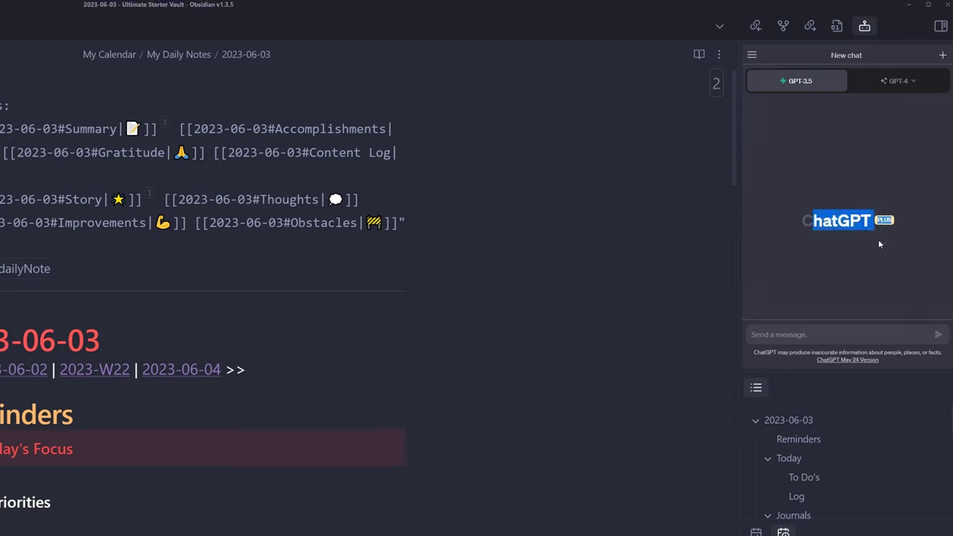
pyautogui.click(886, 81)
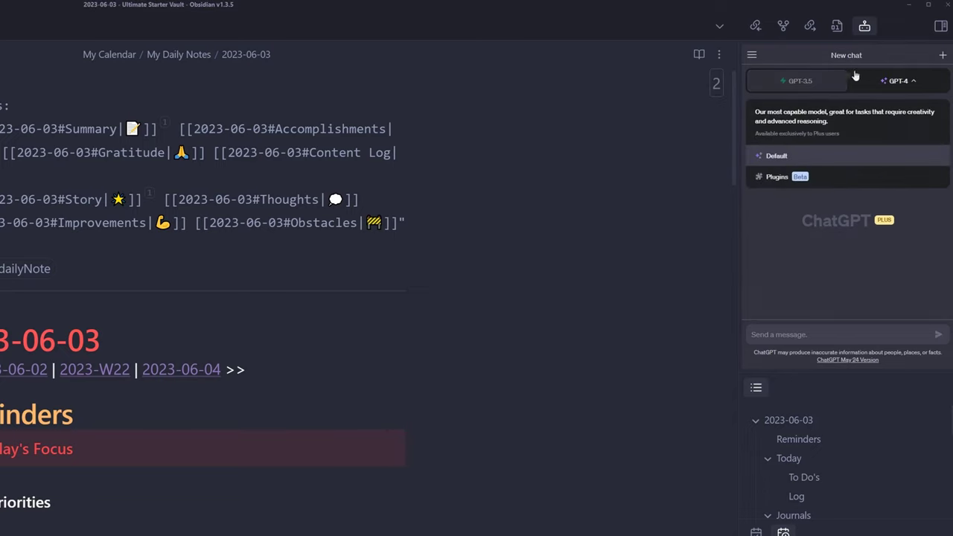
pyautogui.scroll(2, 872, 97)
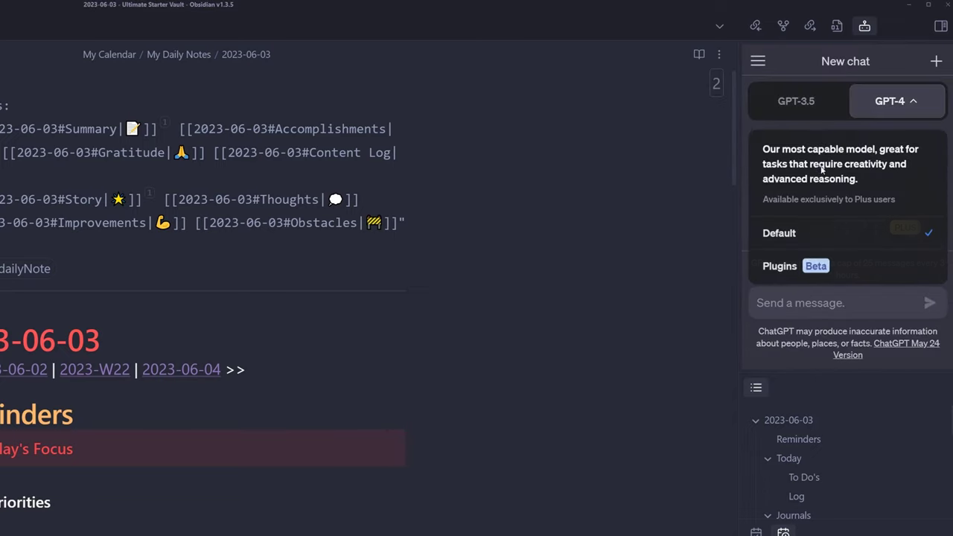
pyautogui.click(848, 265)
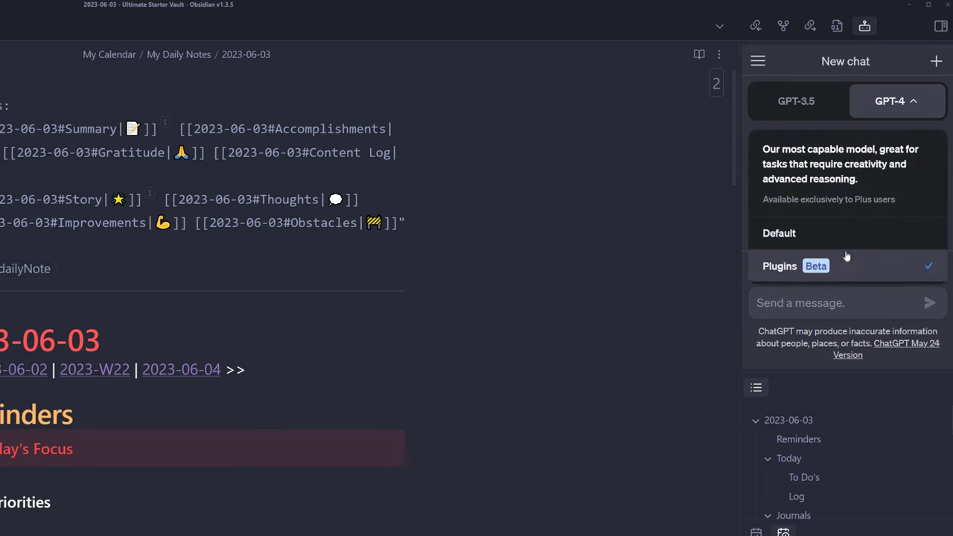
pyautogui.click(796, 100)
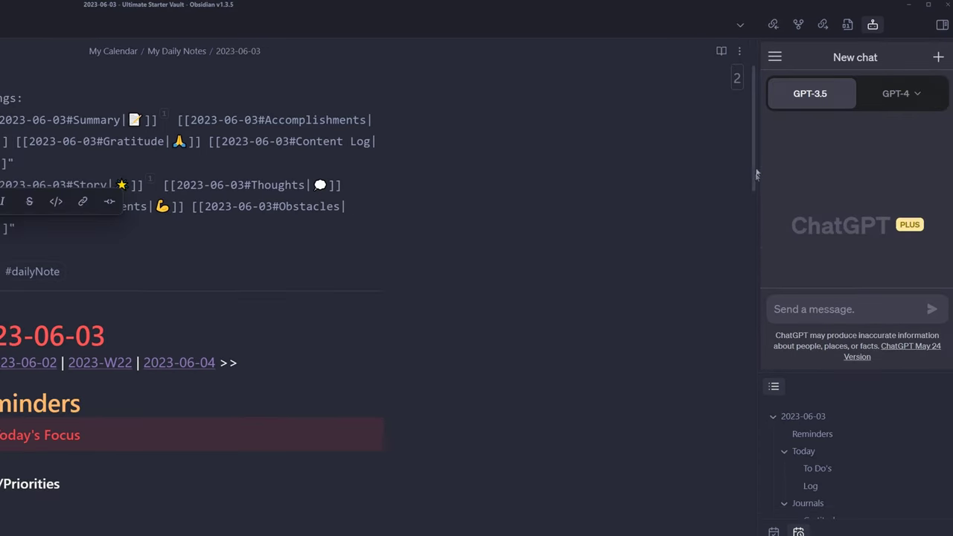
# - Move ChatGPT into its own main-area tab split to the right half
pyautogui.moveTo(757, 173); pyautogui.dragTo(604, 175)
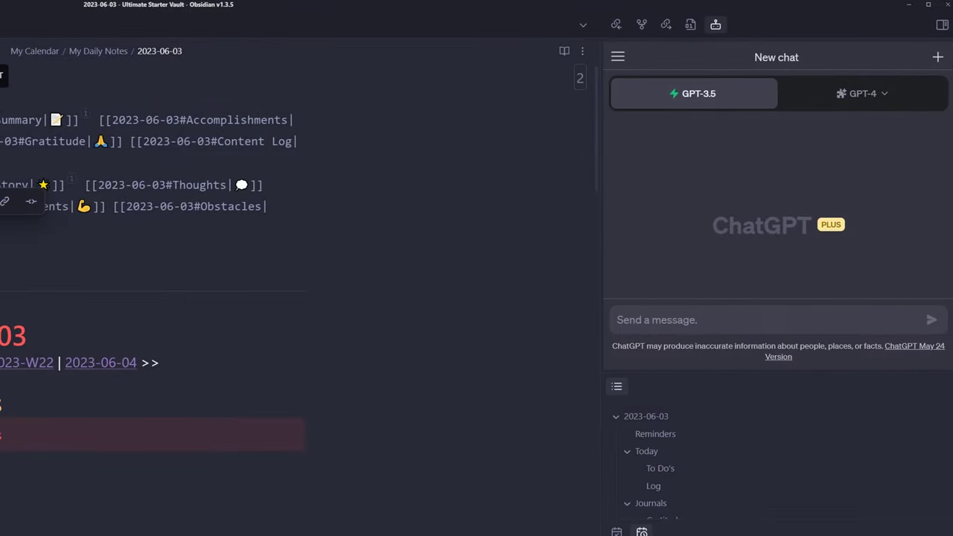
pyautogui.click(715, 25)
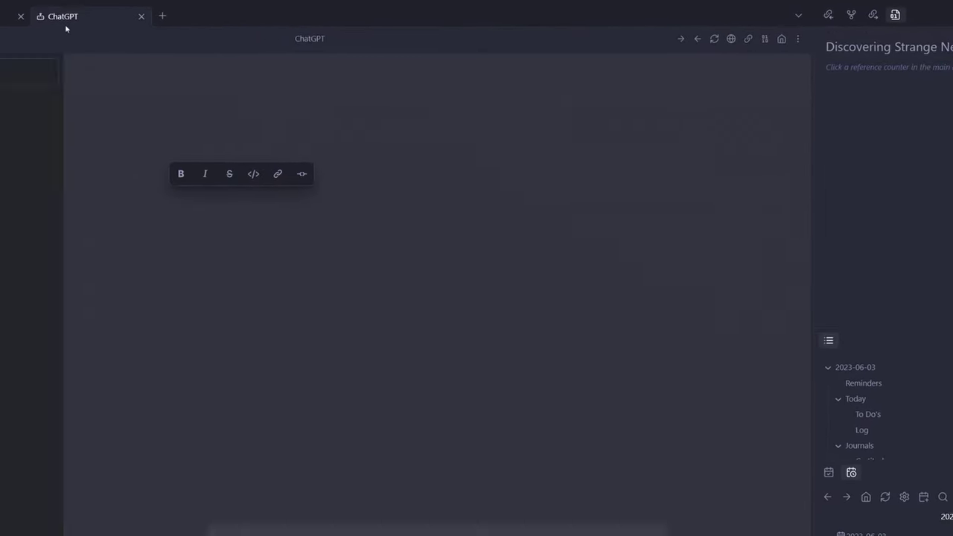
pyautogui.moveTo(66, 29); pyautogui.dragTo(775, 170)
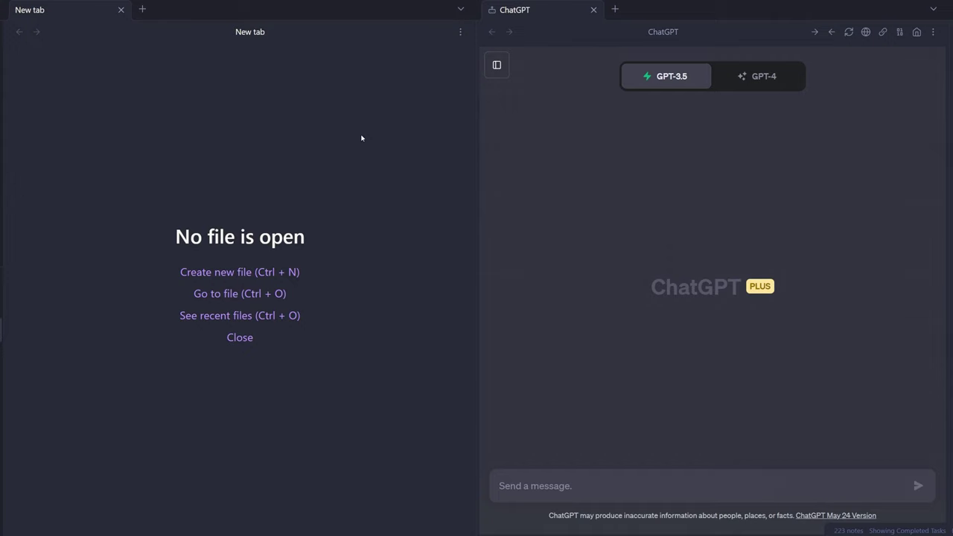
# - Open How To Take Smart Notes and fold its Introduction and Underlying Principles sections
pyautogui.hotkey('ctrl', 'o')
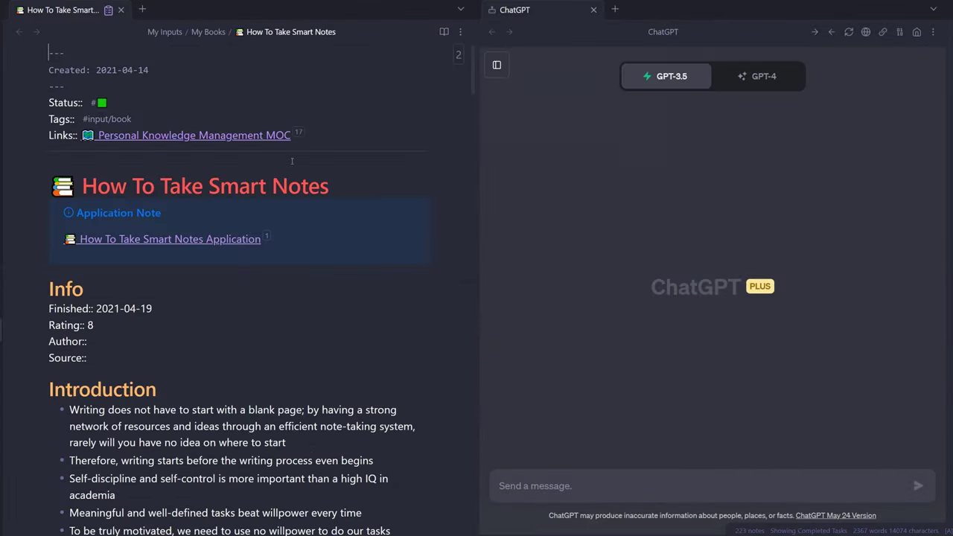
pyautogui.scroll(-3, 291, 164)
pyautogui.click(40, 159)
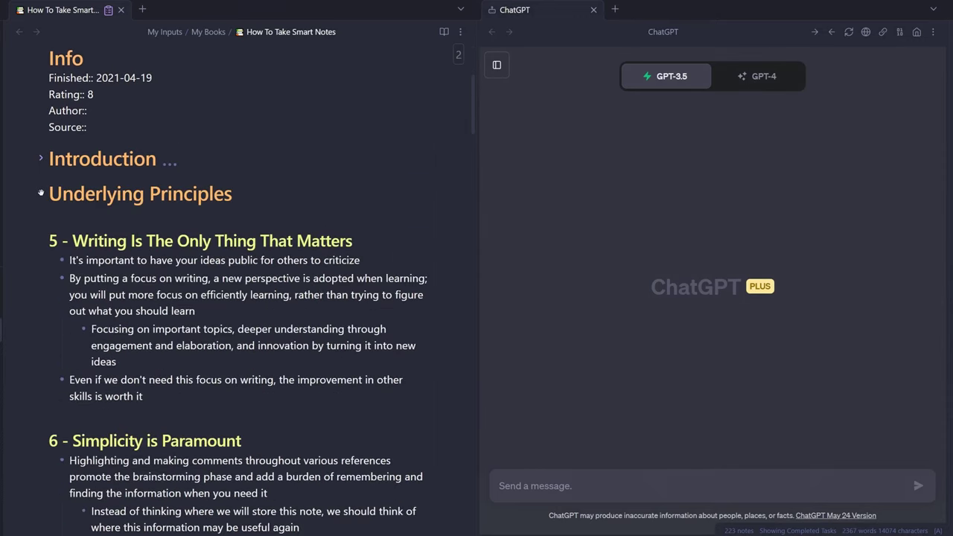
pyautogui.click(41, 193)
pyautogui.moveTo(298, 279); pyautogui.dragTo(20, 245)
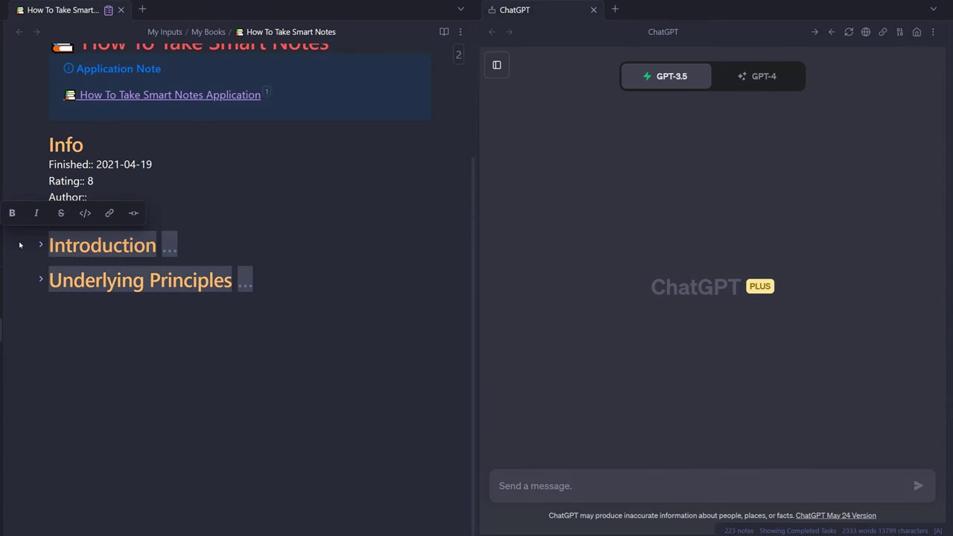
# - Ask ChatGPT: 'Please summarize the main ideas of the book in 500 words or less.'
pyautogui.click(589, 484)
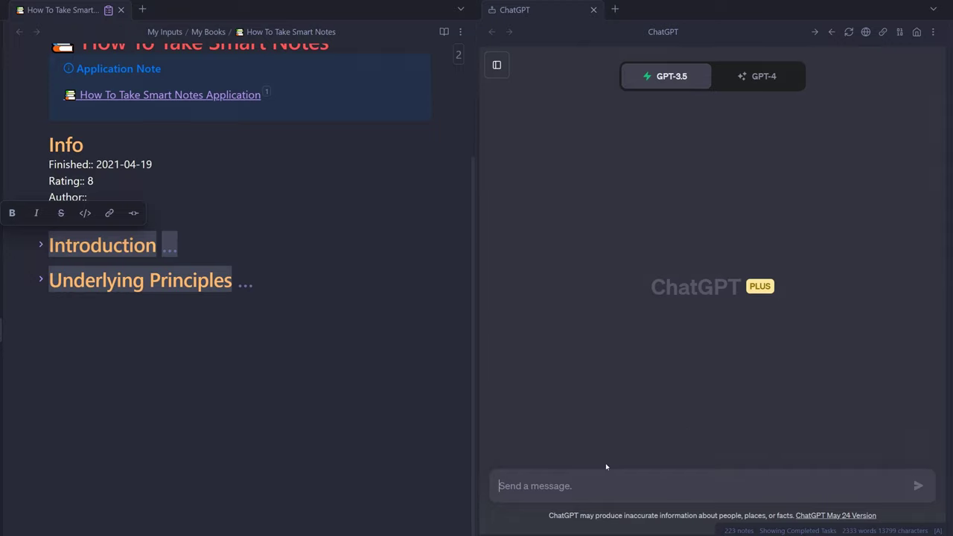
pyautogui.write('Please summarize')
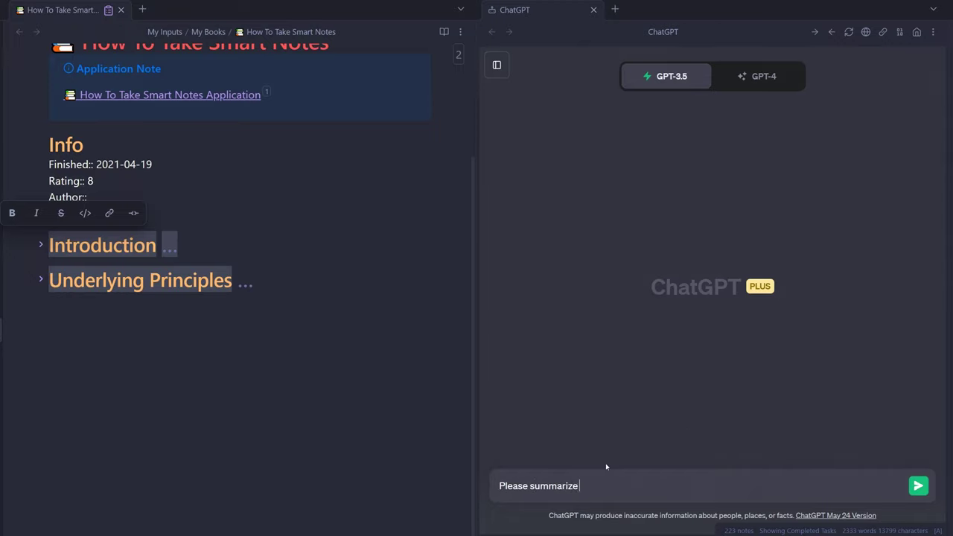
pyautogui.write(' the main ideas of the book in 500 words o')
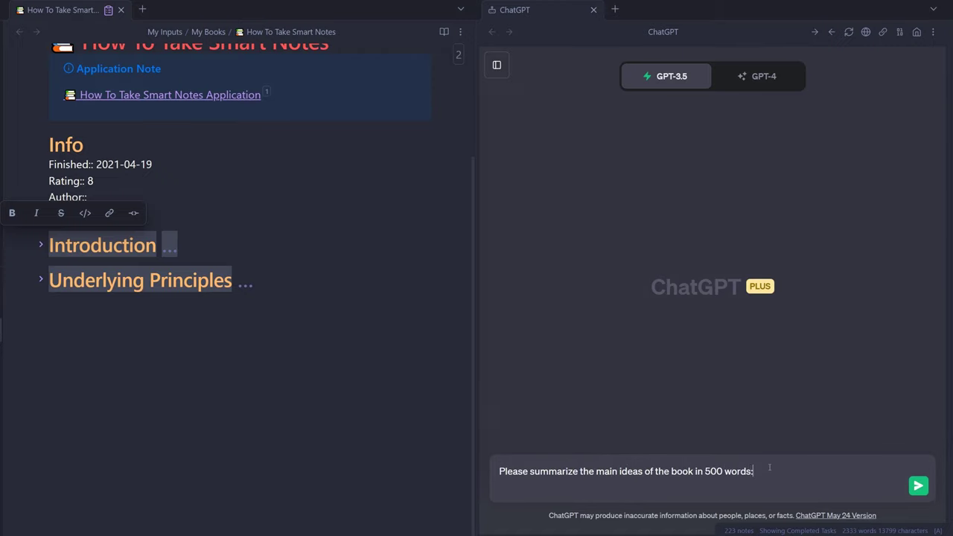
pyautogui.write('r less.')
pyautogui.press('Return')
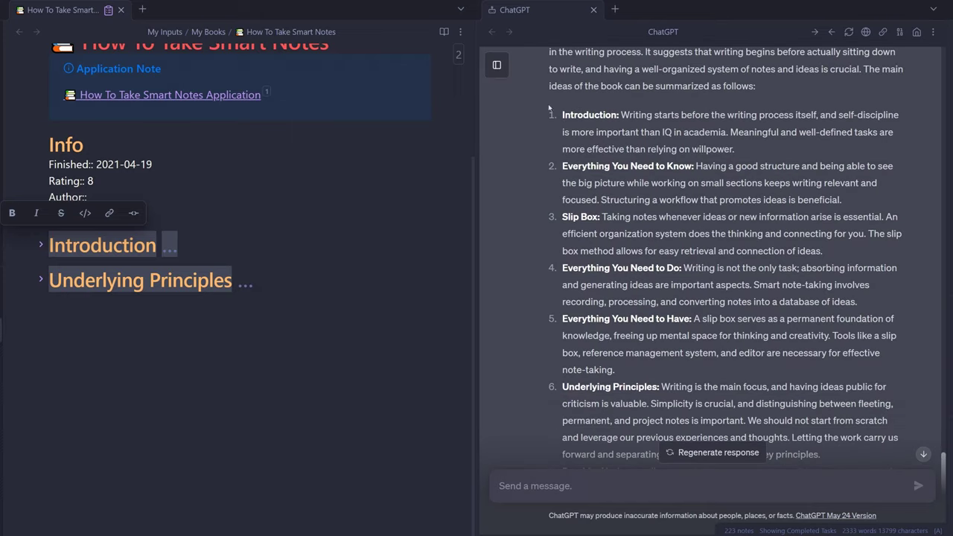
# - Toggle Underlying Principles and look over ChatGPT's summary reply
pyautogui.click(40, 280)
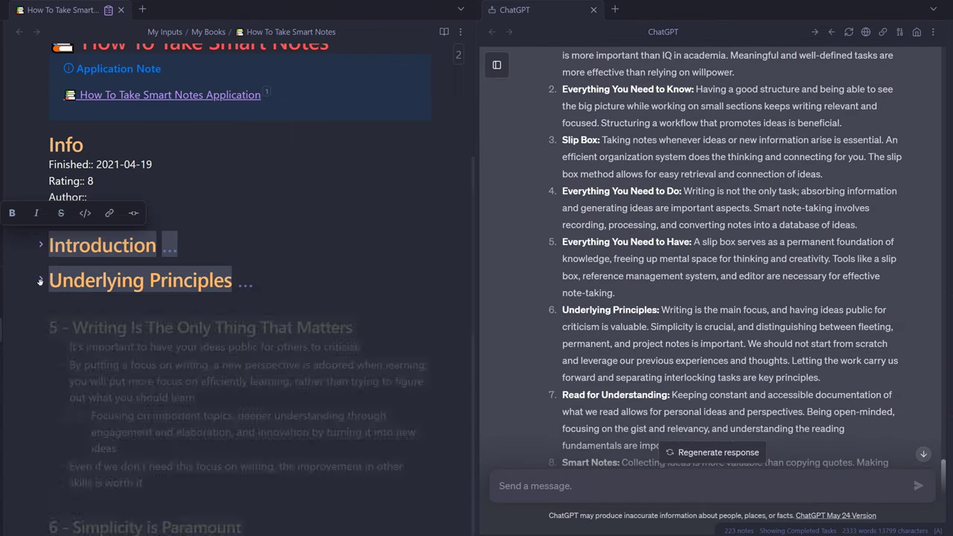
pyautogui.click(41, 279)
pyautogui.scroll(2, 680, 231)
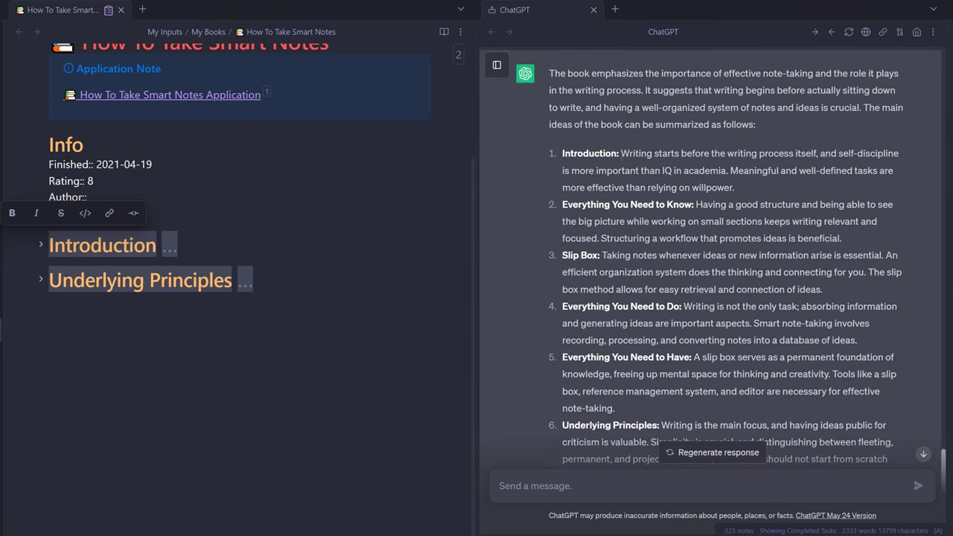
pyautogui.moveTo(621, 153); pyautogui.dragTo(661, 170)
pyautogui.click(636, 217)
pyautogui.scroll(-2, 636, 217)
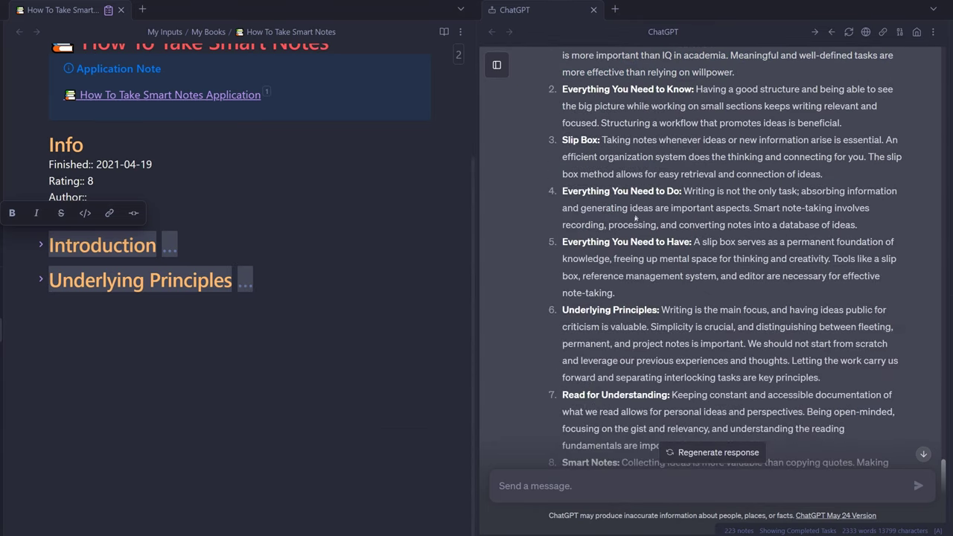
pyautogui.scroll(2, 581, 301)
# - Select ChatGPT's entire summary reply and place the cursor after Source:: in the note
pyautogui.moveTo(561, 155); pyautogui.dragTo(620, 154)
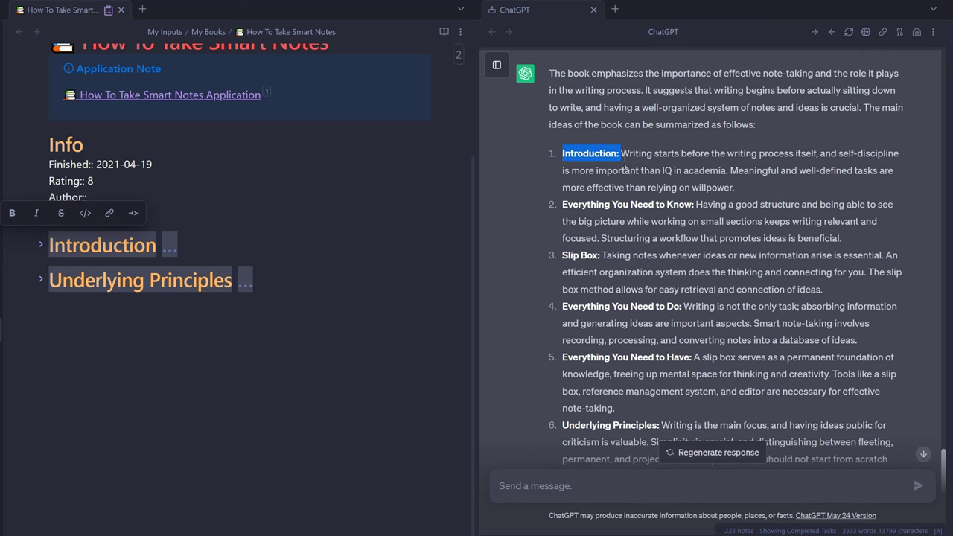
pyautogui.scroll(-1, 624, 169)
pyautogui.moveTo(563, 178); pyautogui.dragTo(600, 178)
pyautogui.click(607, 190)
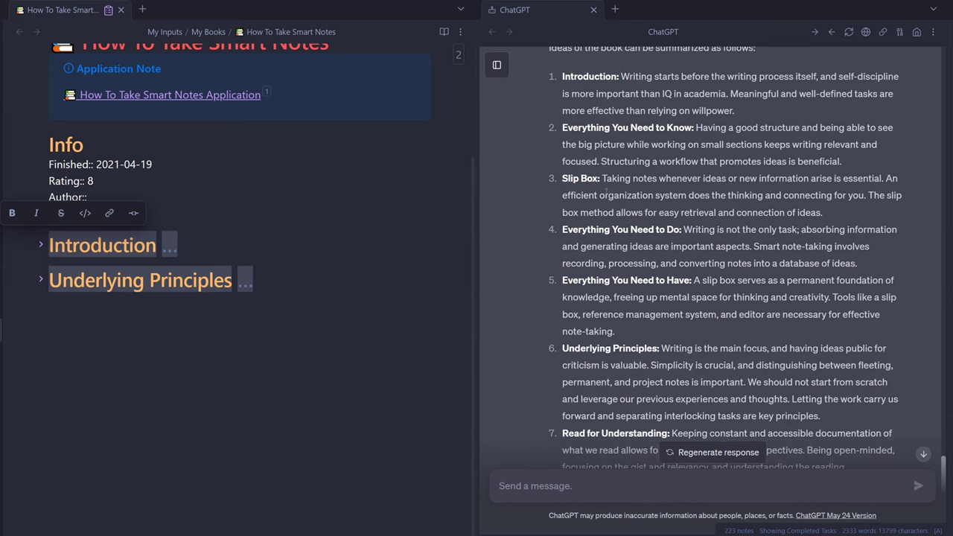
pyautogui.scroll(-5, 581, 374)
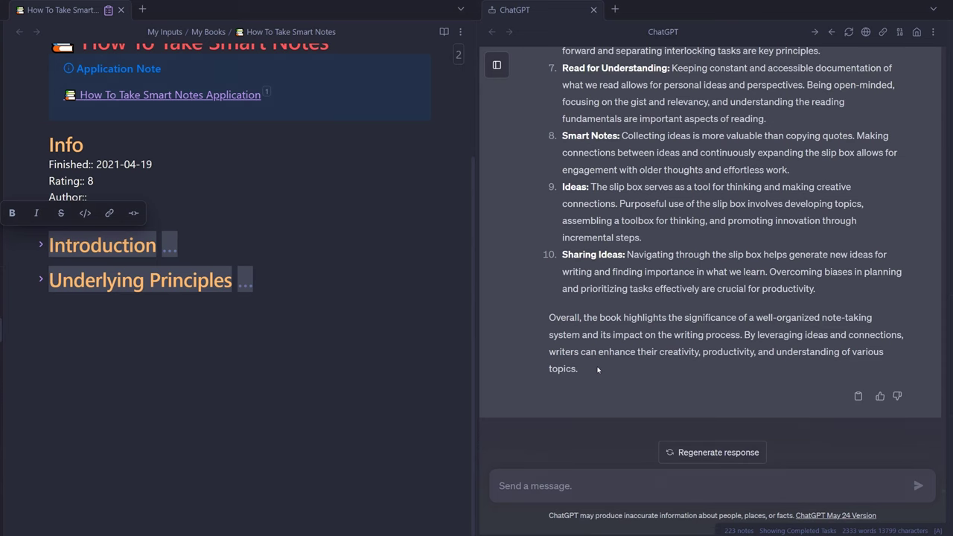
pyautogui.scroll(1, 614, 329)
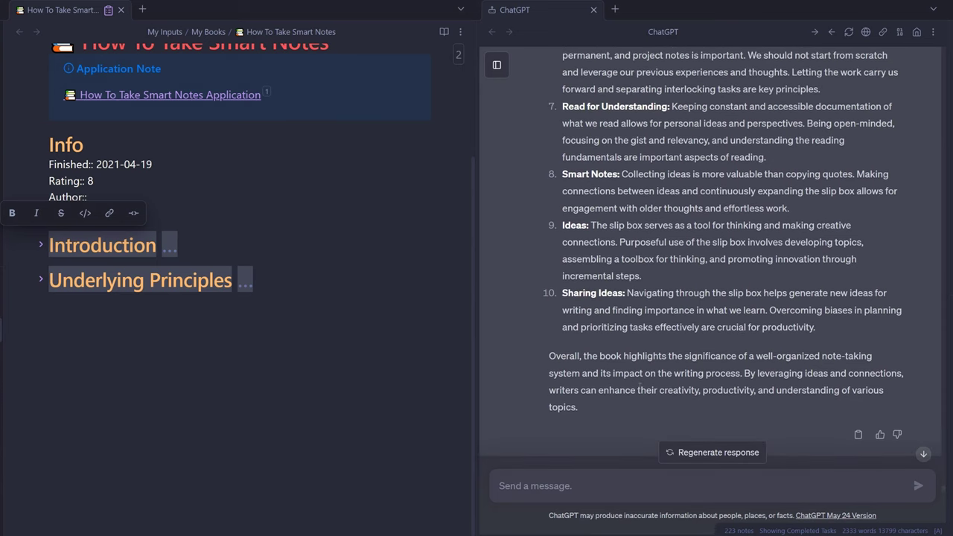
pyautogui.moveTo(610, 398); pyautogui.dragTo(536, 235)
pyautogui.hotkey('ctrl', 'c')
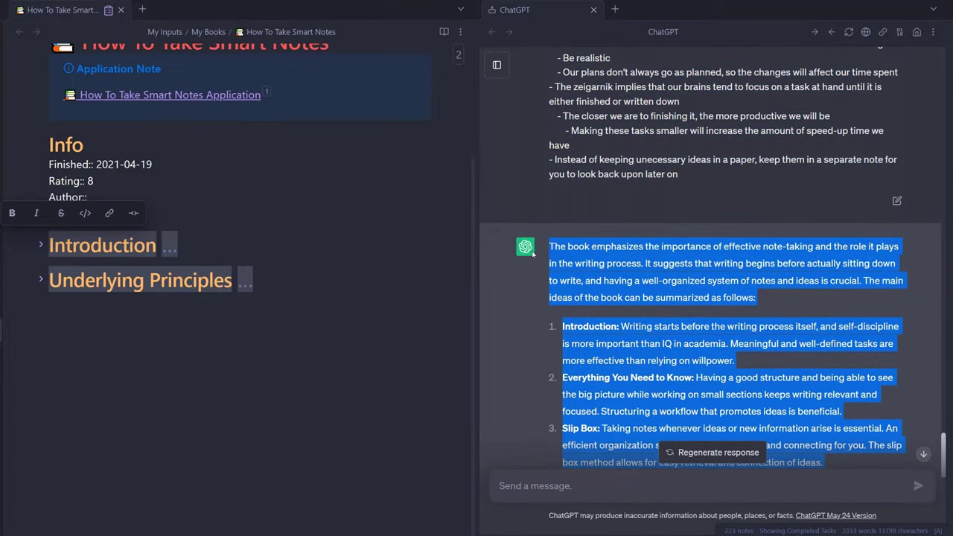
pyautogui.click(189, 216)
# - Add a '## Summary' heading under Source:: and paste ChatGPT's summary beneath it
pyautogui.press('Return')
pyautogui.write('## Summa')
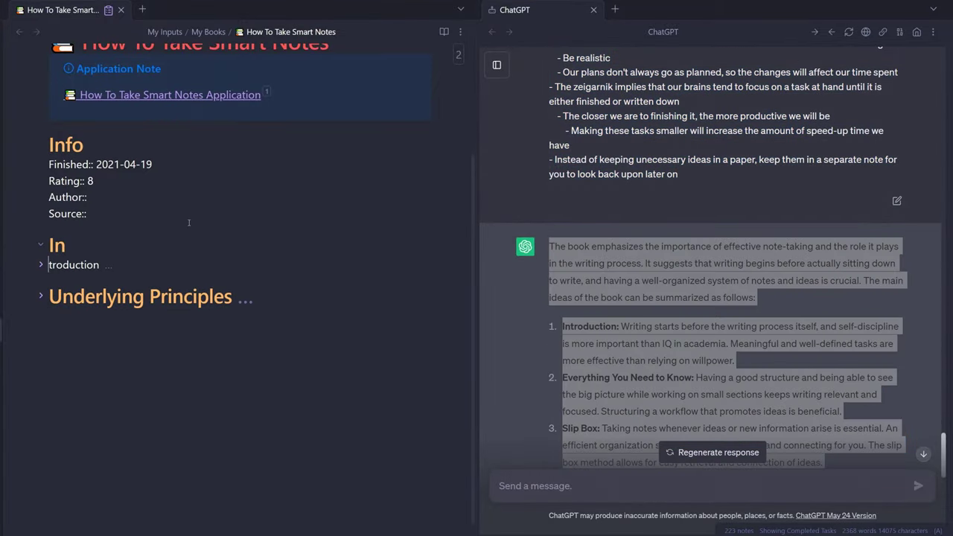
pyautogui.write('ry')
pyautogui.press('Return')
pyautogui.hotkey('ctrl', 'v')
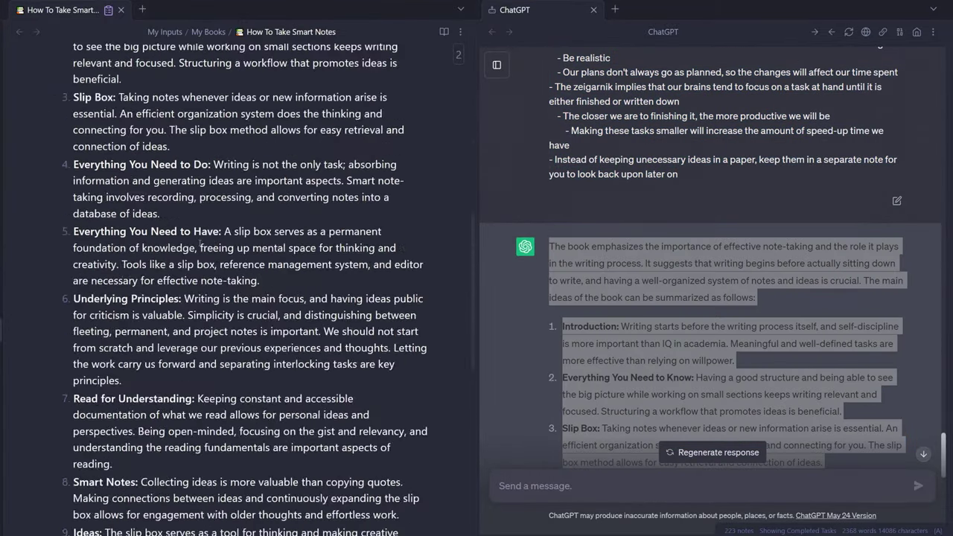
# - Ask ChatGPT: 'Can you please reduce the summary to 100 words?'
pyautogui.click(605, 490)
pyautogui.scroll(-3, 606, 490)
pyautogui.scroll(-3, 599, 333)
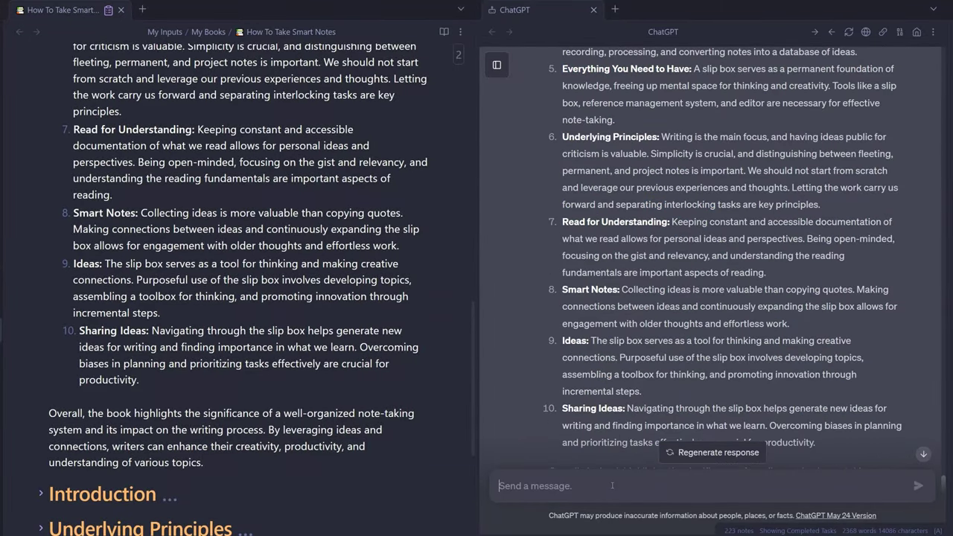
pyautogui.write('Can you please redu')
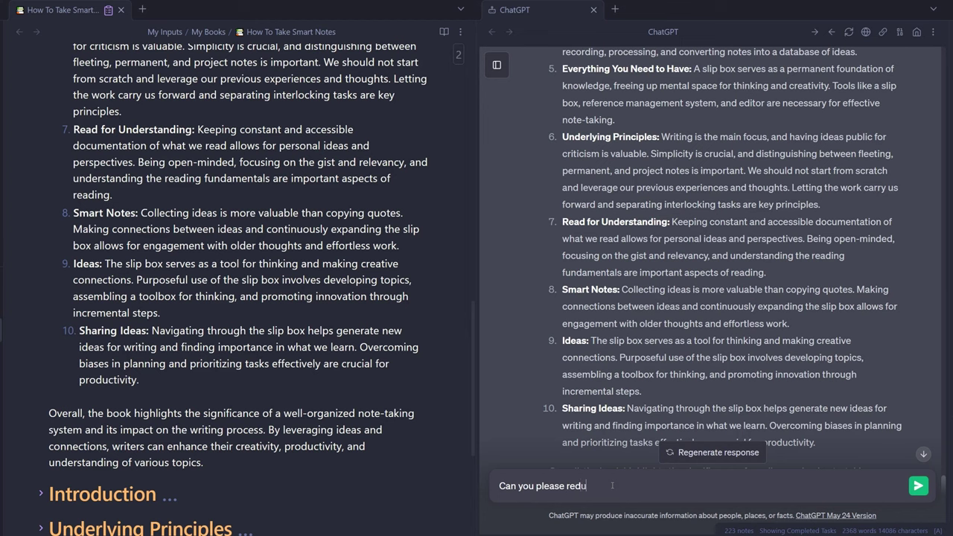
pyautogui.write('ce the summary to 100 words?')
pyautogui.press('Return')
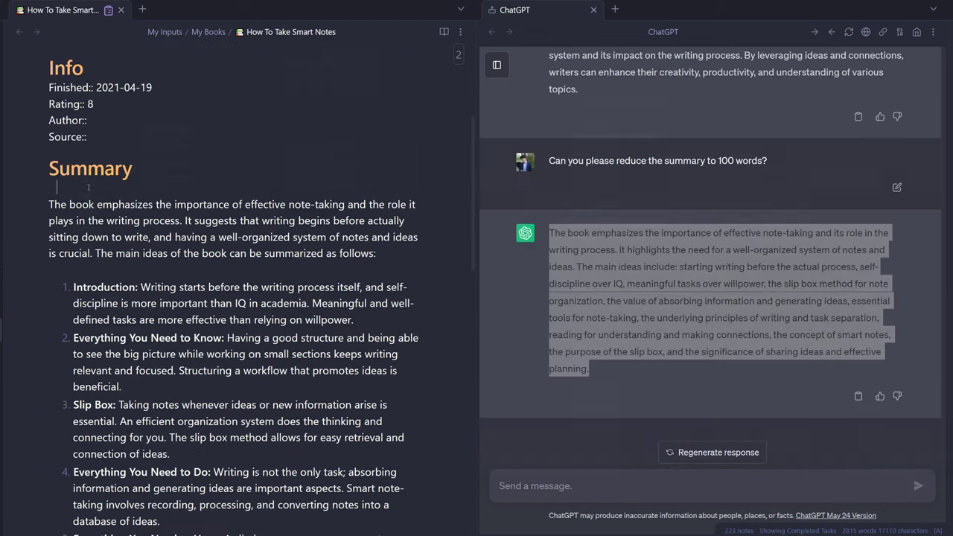
# - Remove the long summary from the note and send the short summary to ChatGPT
pyautogui.moveTo(52, 186); pyautogui.dragTo(99, 197)
pyautogui.hotkey('ctrl', 'z')
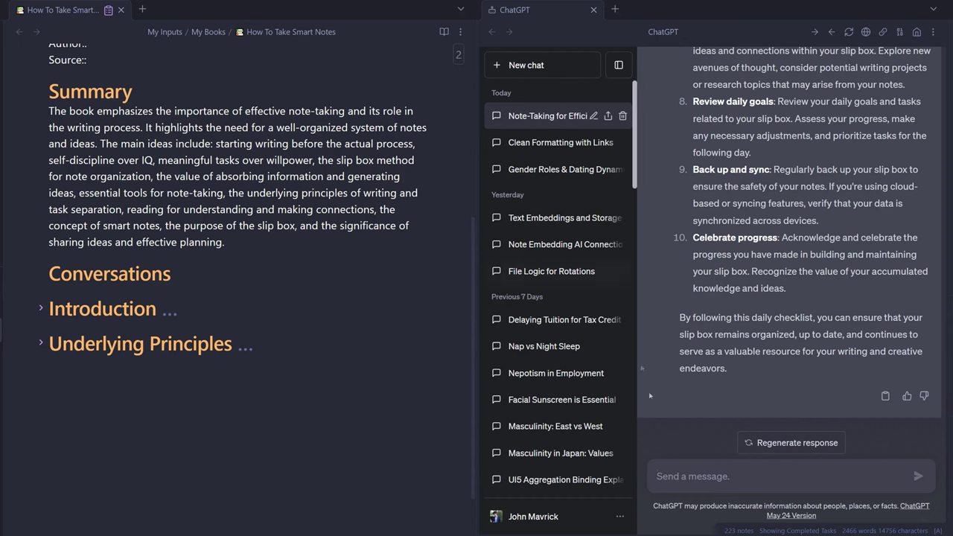
pyautogui.click(694, 479)
pyautogui.write('The book emphasizes the importance of effective note-taking and its role in the writing process. It highlights the need for a well-organized system of notes and ideas. The main ideas include: starting writing before the actual process, self-discipline over IQ, meaningful tasks over willpower, the slip box method for note organization, the value of absorbing information and generating ideas, essential tools for note-taking, the underlying principles of writing and task separation, reading for understanding and making connections, the concept of smart notes, the purpose of the slip box, and the significance of sharing ideas and effective planning.')
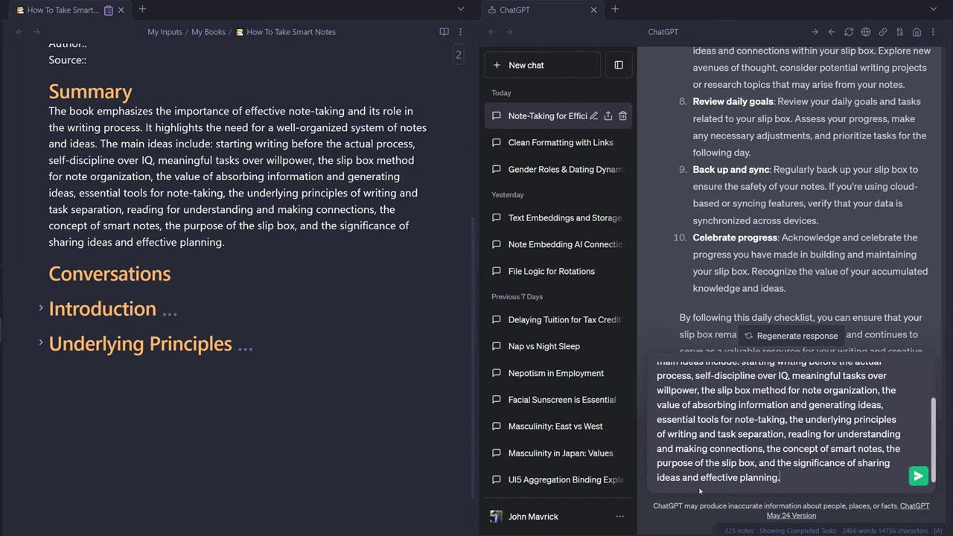
pyautogui.press('Return')
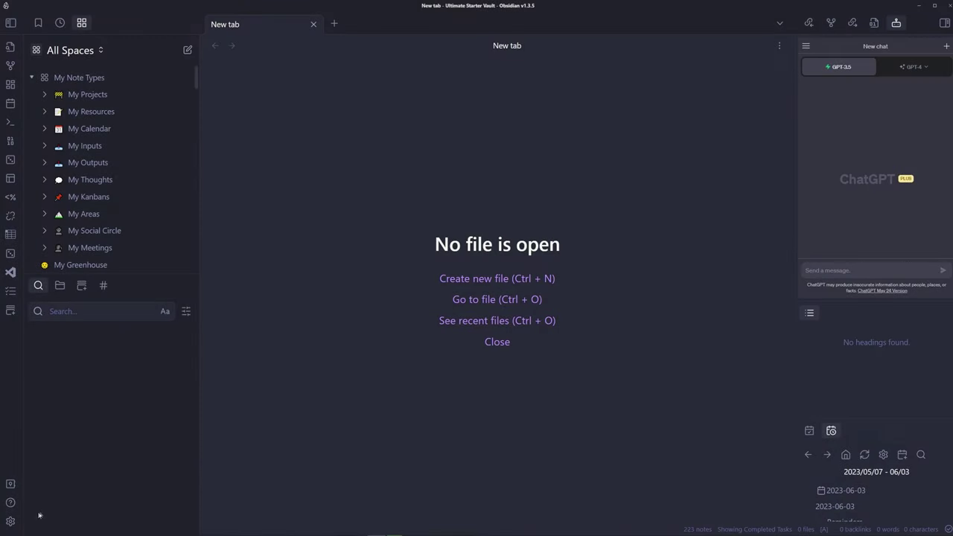
# - Find Smart Connections in the community plugin browser, then install and enable it
pyautogui.click(10, 521)
pyautogui.click(745, 105)
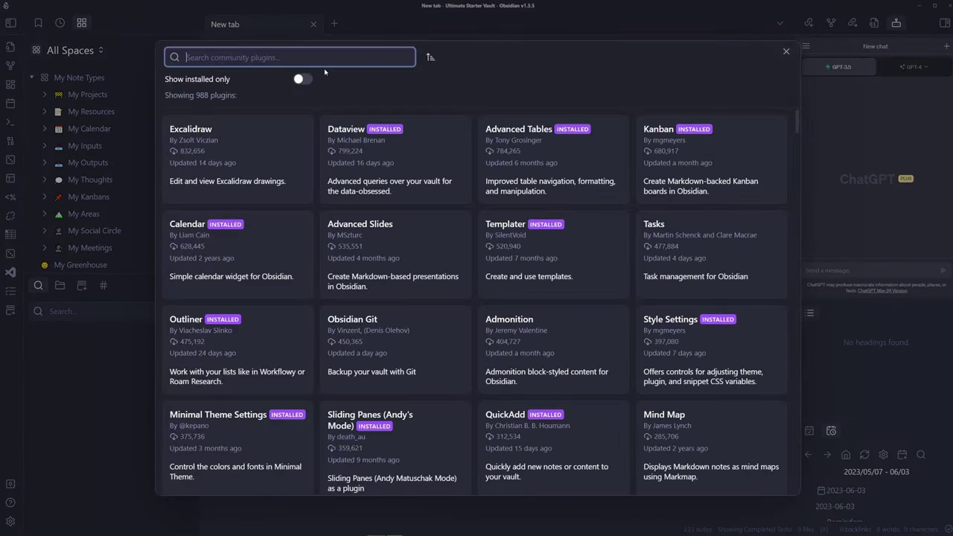
pyautogui.write('smart conne')
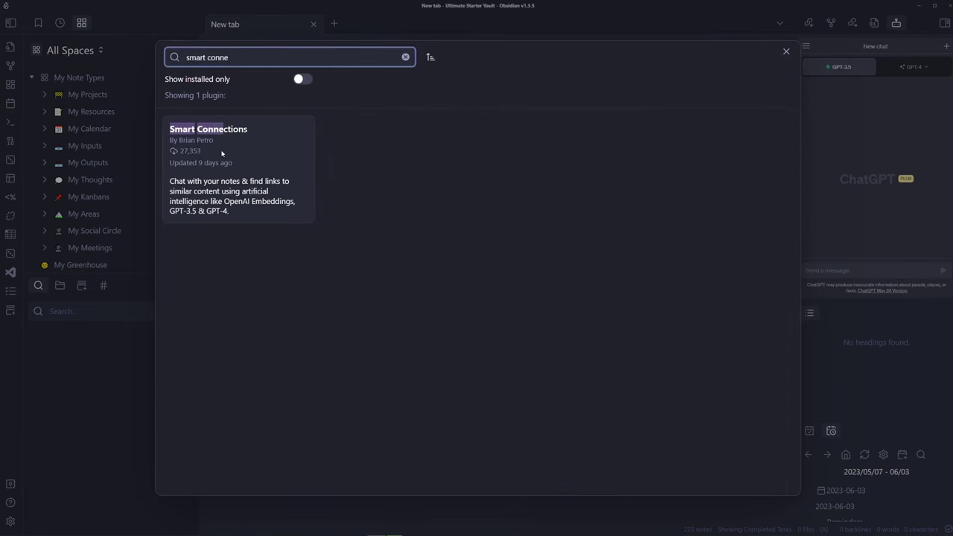
pyautogui.click(219, 158)
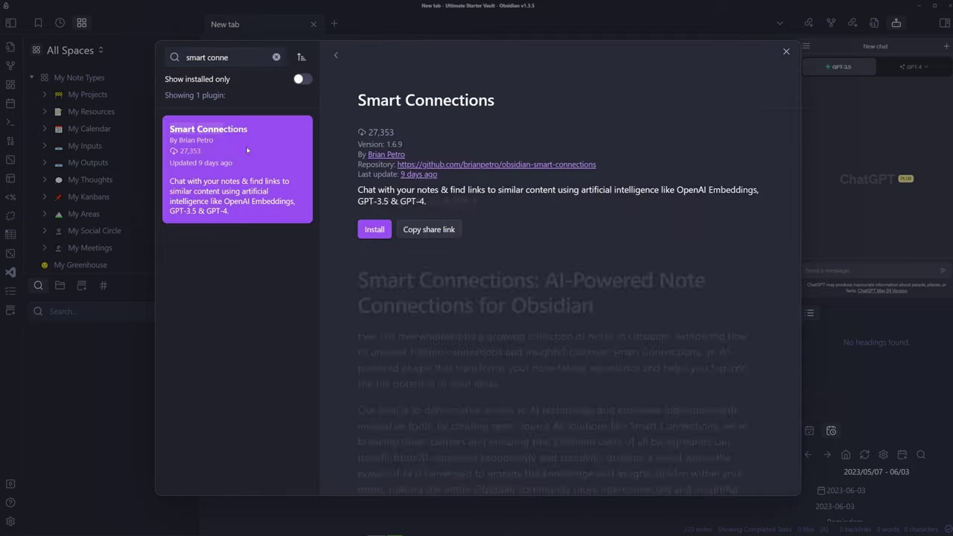
pyautogui.click(373, 225)
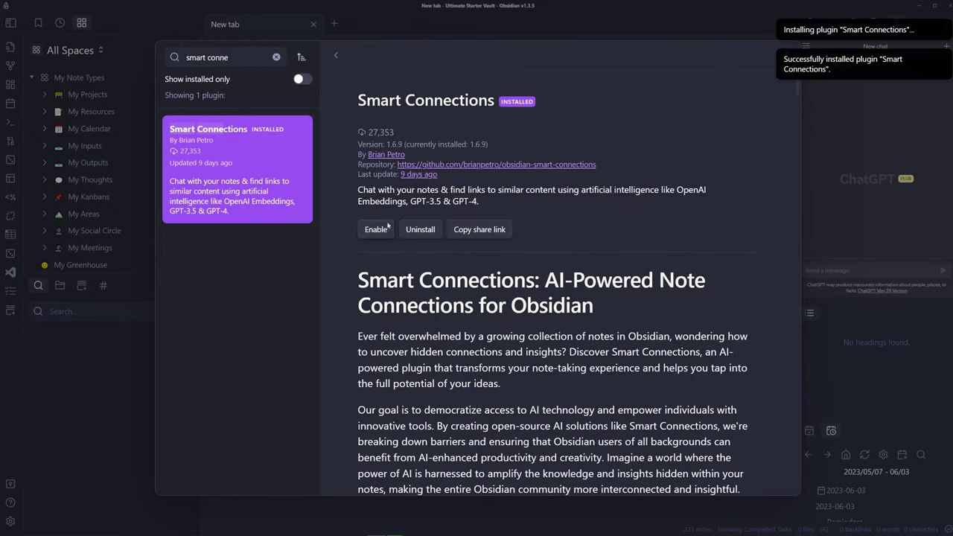
pyautogui.click(376, 229)
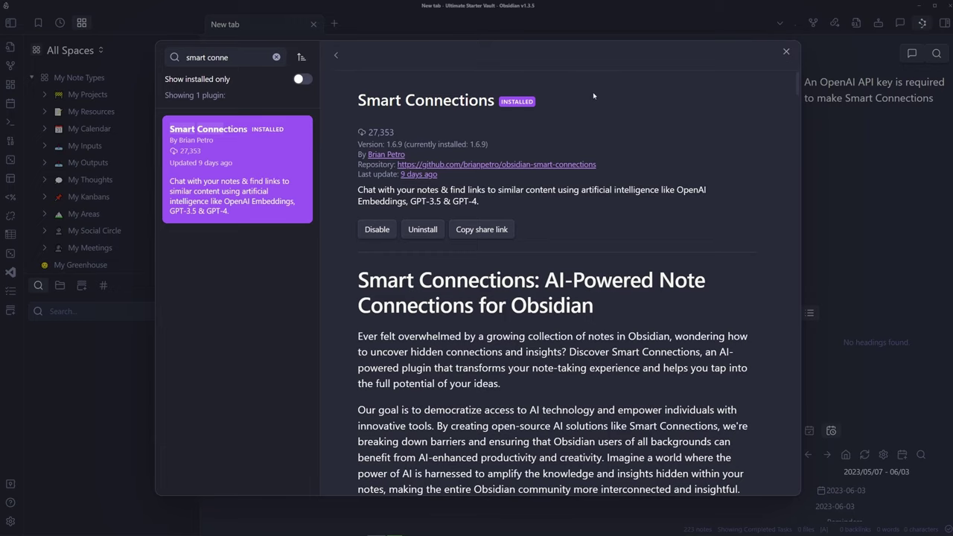
# - Open the Smart Connections plugin settings and focus its api_key field
pyautogui.click(786, 52)
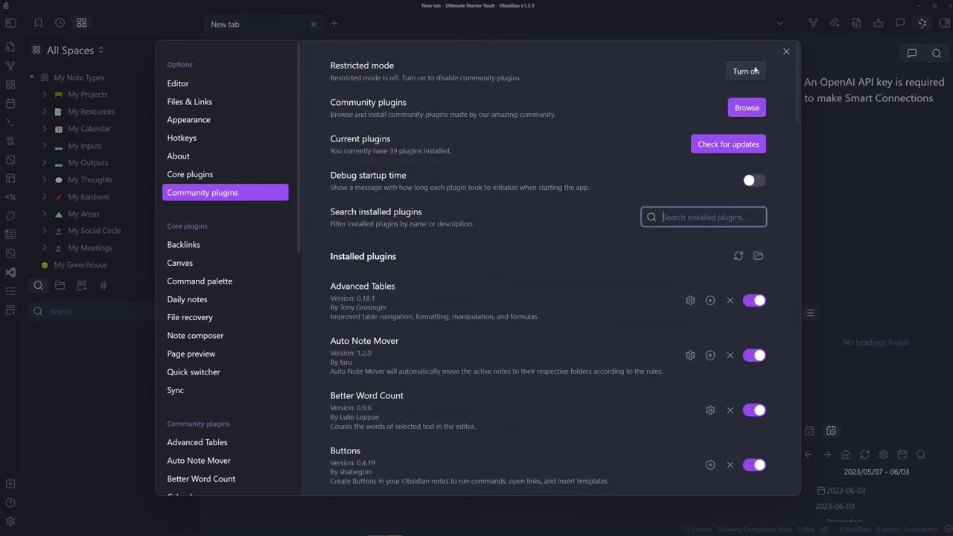
pyautogui.write('smart')
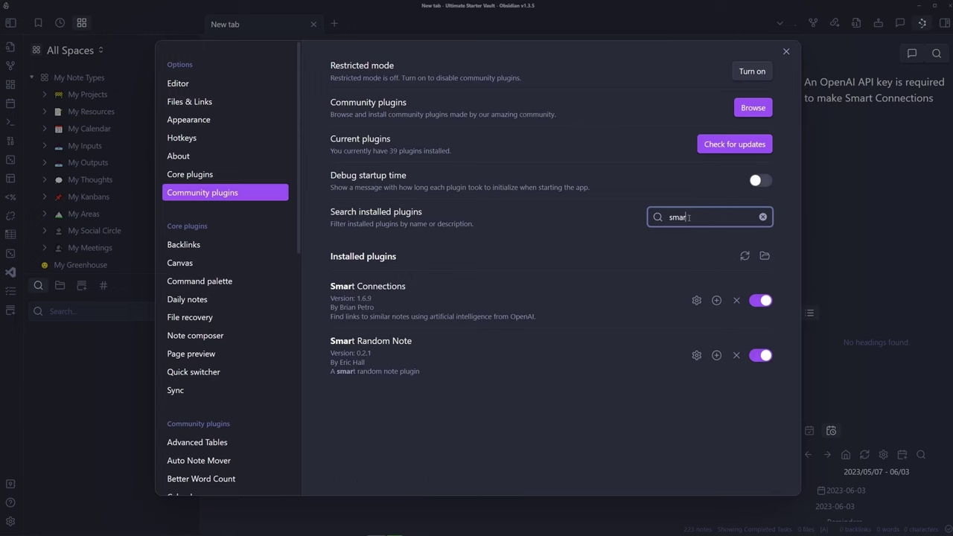
pyautogui.click(691, 301)
pyautogui.click(686, 101)
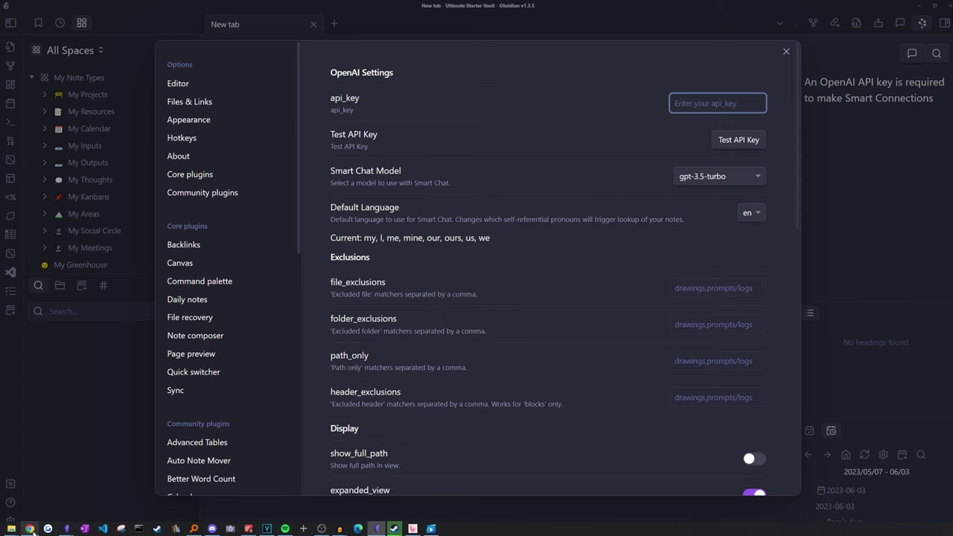
# - Switch to the OpenAI API keys page in Chrome and start creating a new secret key
pyautogui.click(29, 534)
pyautogui.click(154, 24)
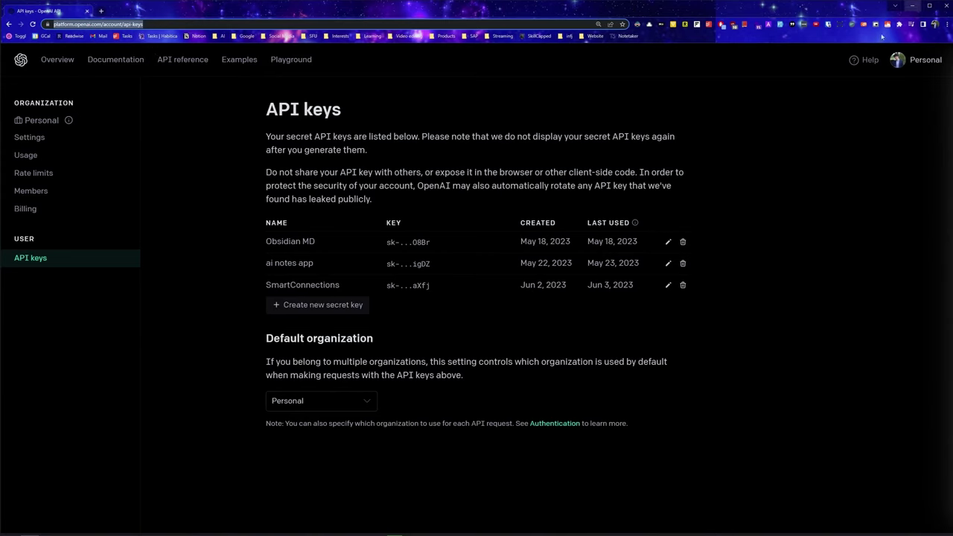
pyautogui.click(296, 307)
# - Generate a secret key named 'Smart Connections Test' and copy it
pyautogui.write('Smart ')
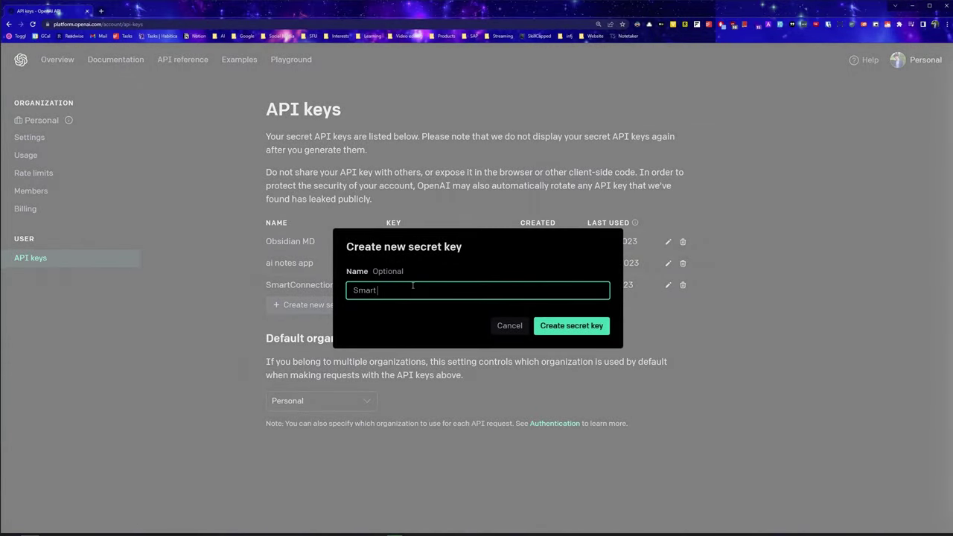
pyautogui.write('Connections Test')
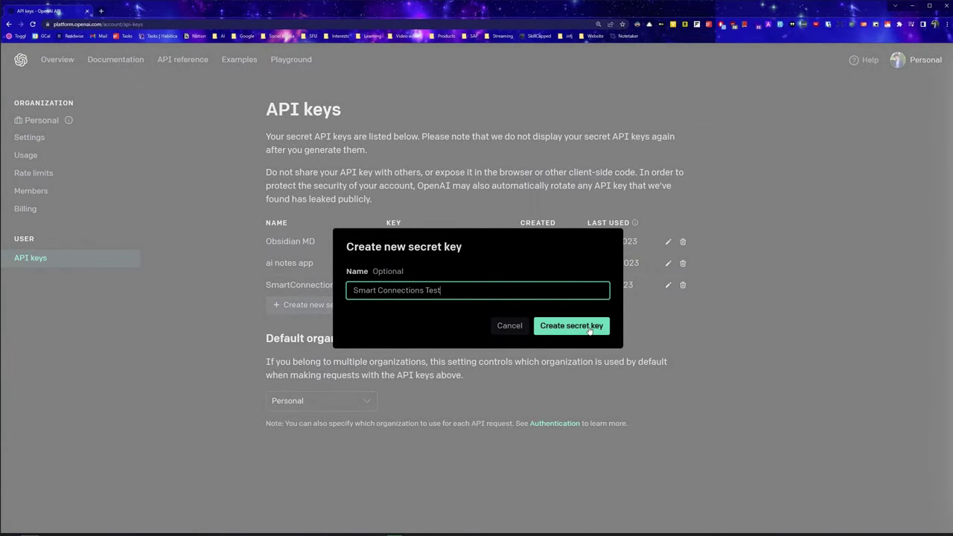
pyautogui.click(590, 328)
pyautogui.click(599, 308)
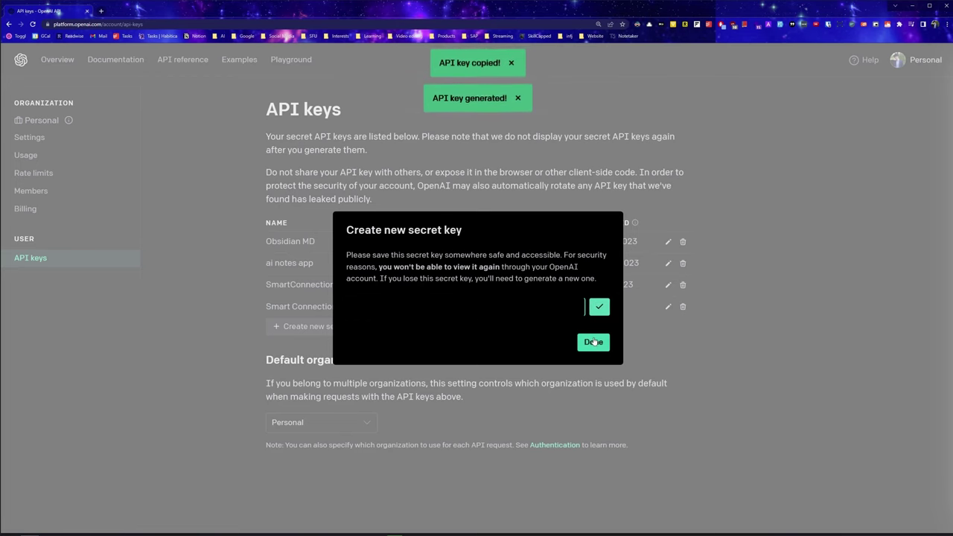
pyautogui.click(593, 343)
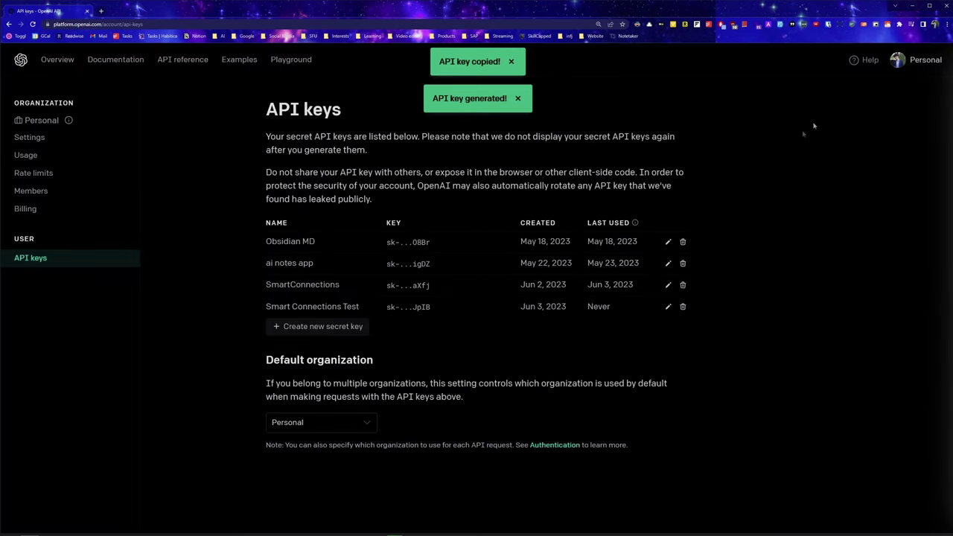
# - Paste the copied OpenAI key into Smart Connections' api_key field, test it, and close settings
pyautogui.hotkey('alt', 'Tab')
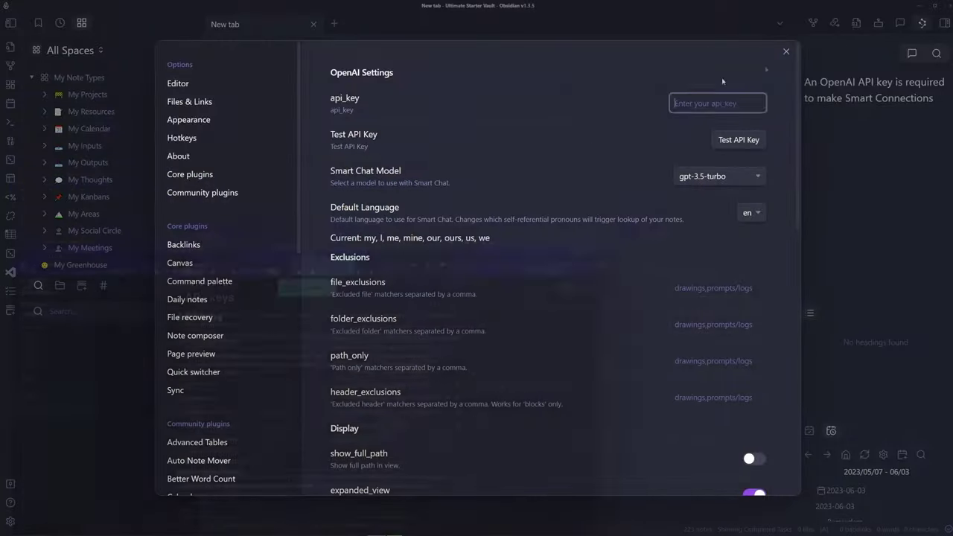
pyautogui.hotkey('ctrl', 'v')
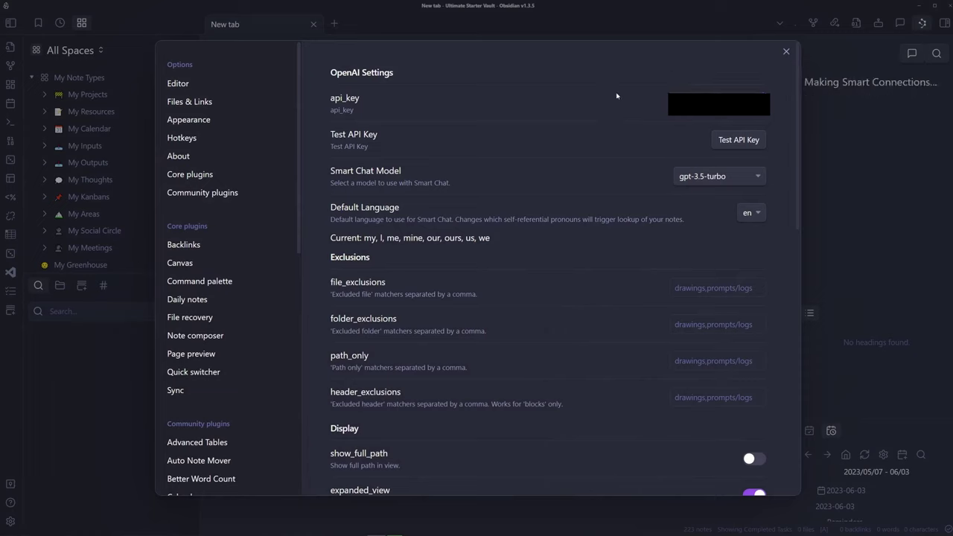
pyautogui.click(723, 146)
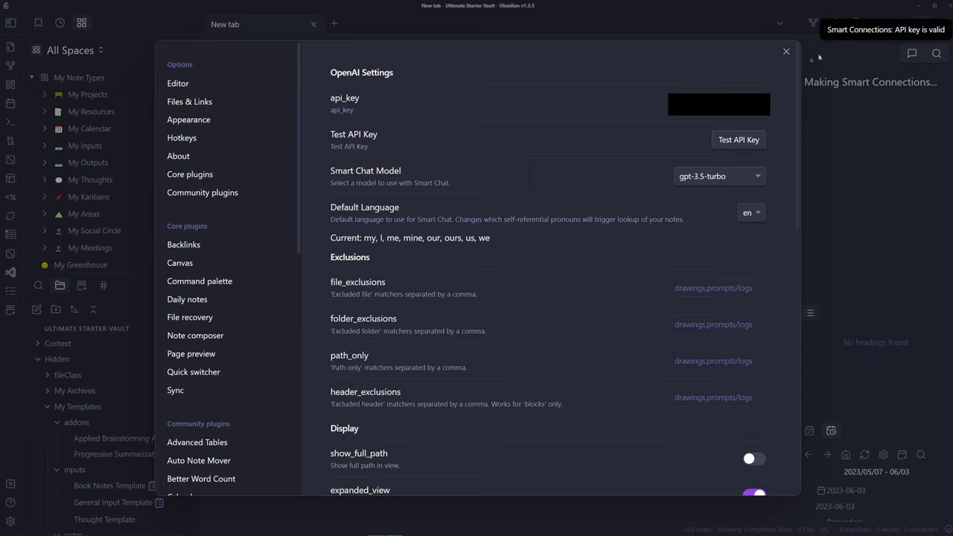
pyautogui.press('Escape')
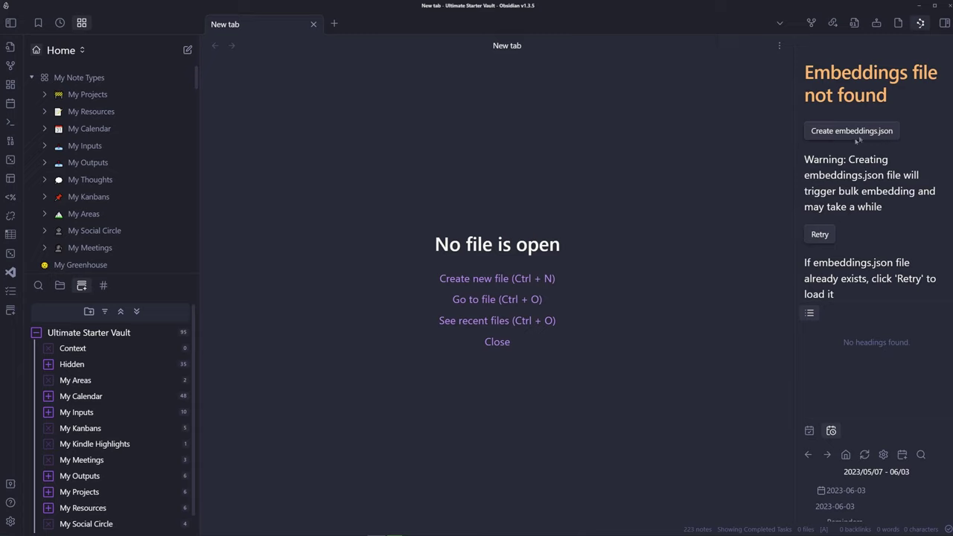
pyautogui.click(858, 207)
# - Create embeddings.json from the Smart Connections sidebar to embed the vault's notes
pyautogui.scroll(-1, 851, 113)
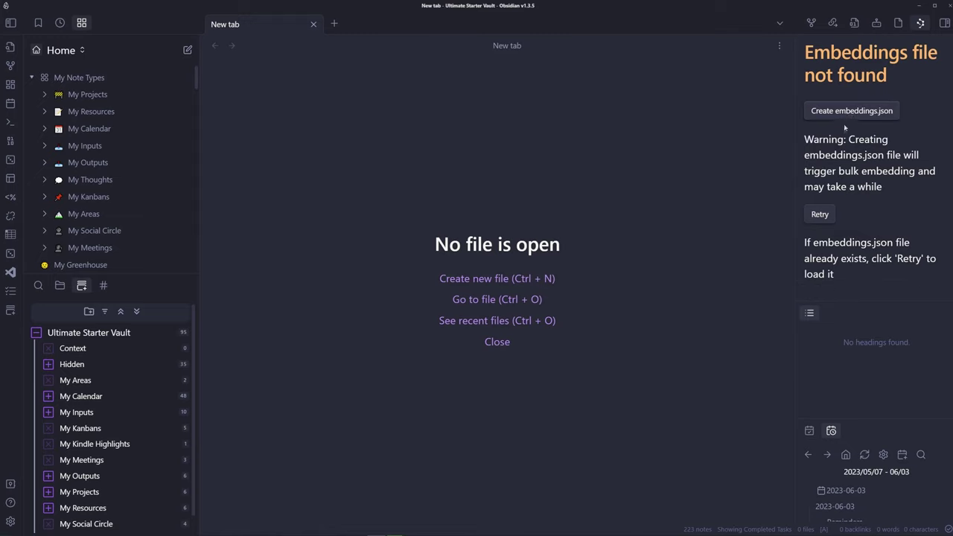
pyautogui.click(851, 113)
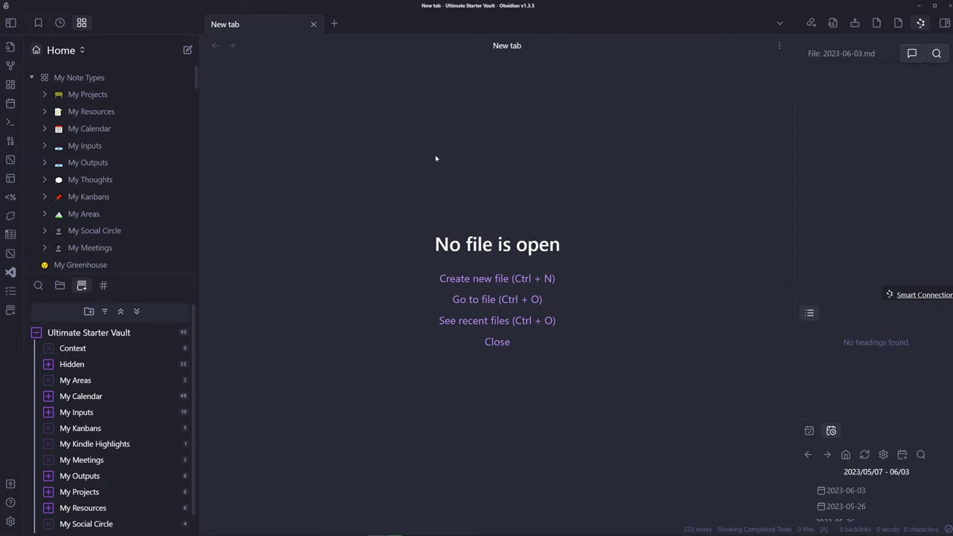
# - Open How To Take Smart Notes via Ctrl+O and select its Info block and Summary text
pyautogui.hotkey('ctrl', 'o')
pyautogui.click(339, 113)
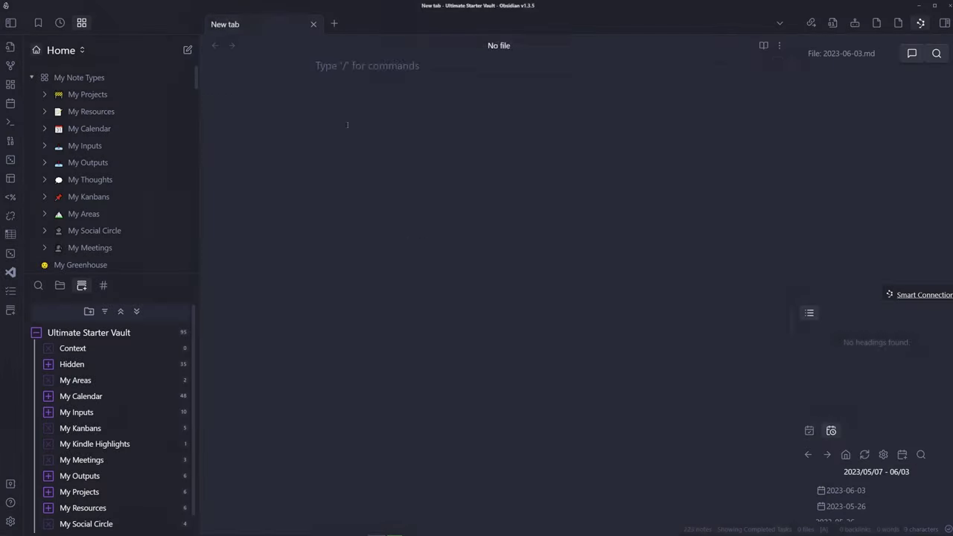
pyautogui.scroll(-2, 384, 249)
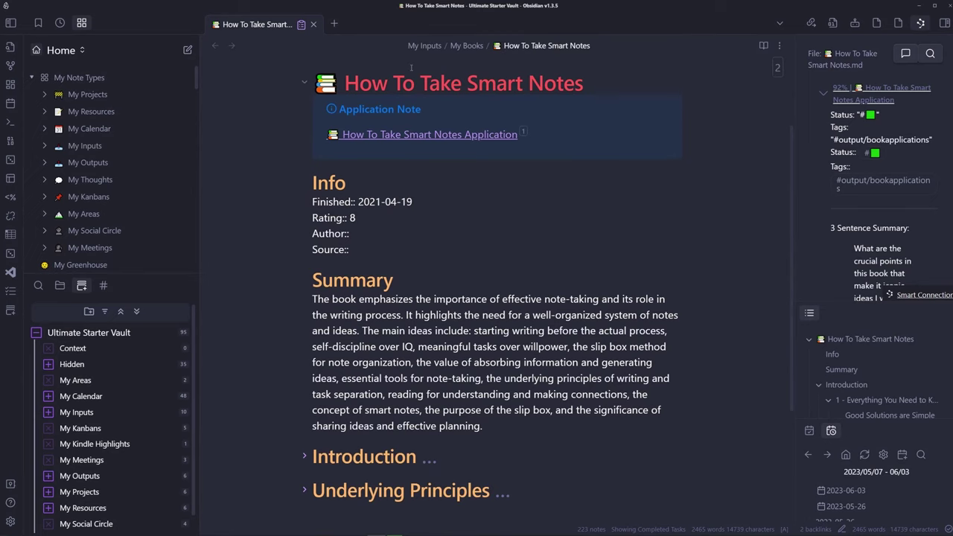
pyautogui.moveTo(311, 181); pyautogui.dragTo(387, 242)
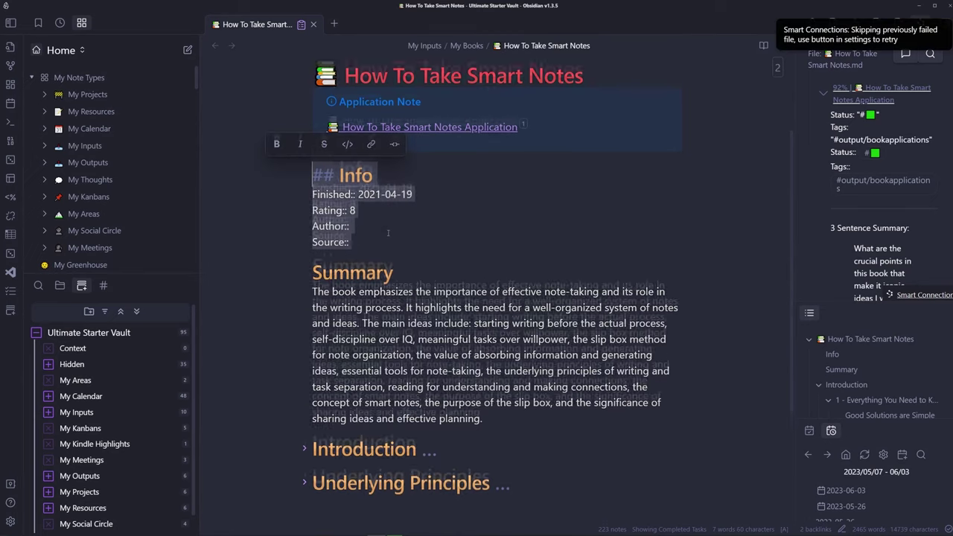
pyautogui.scroll(-2, 387, 233)
pyautogui.moveTo(312, 166); pyautogui.dragTo(484, 420)
pyautogui.click(447, 167)
pyautogui.scroll(3, 487, 293)
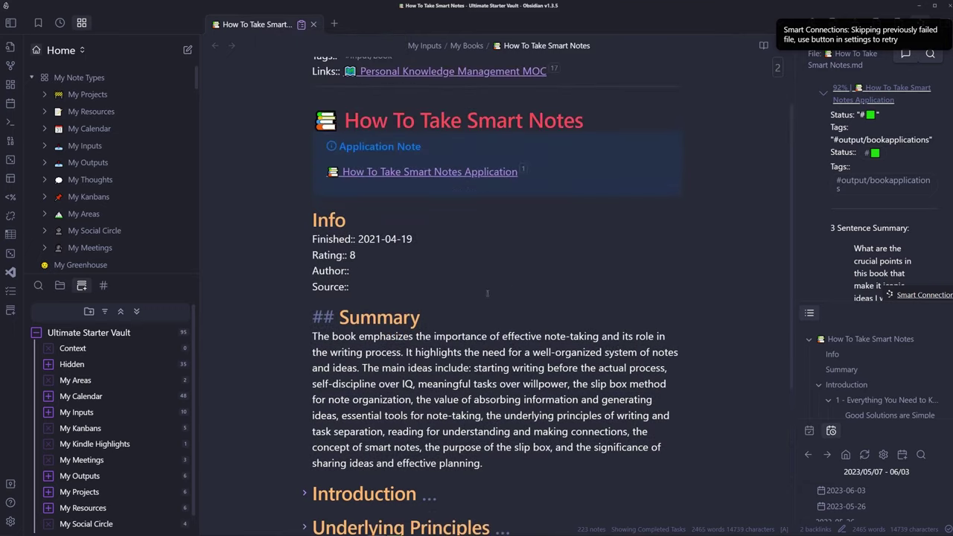
pyautogui.scroll(-2, 573, 393)
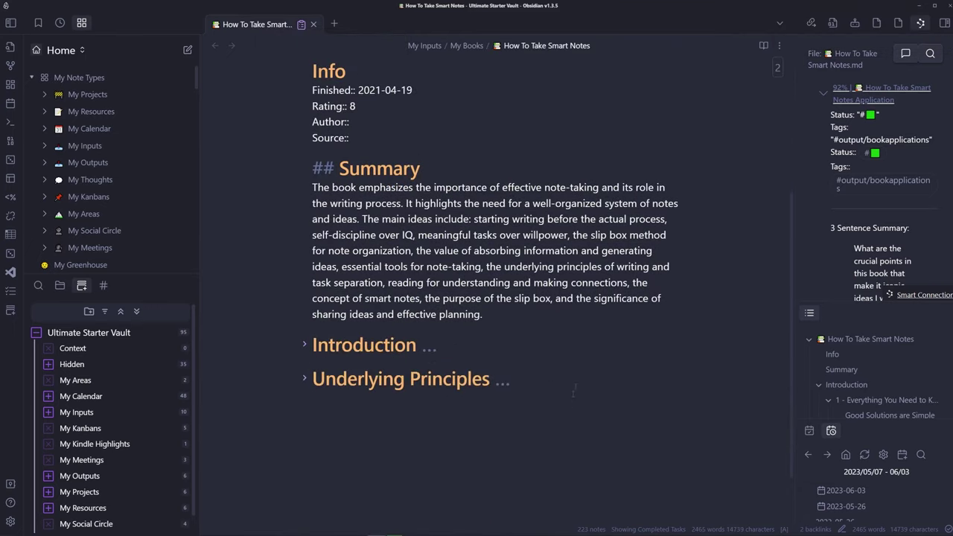
pyautogui.moveTo(574, 393); pyautogui.dragTo(312, 113)
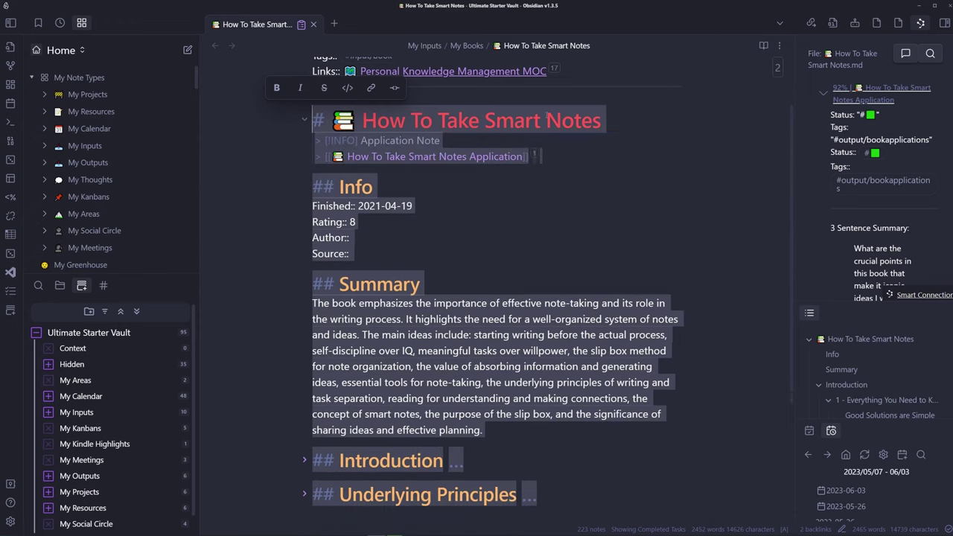
pyautogui.click(547, 115)
pyautogui.scroll(1, 555, 149)
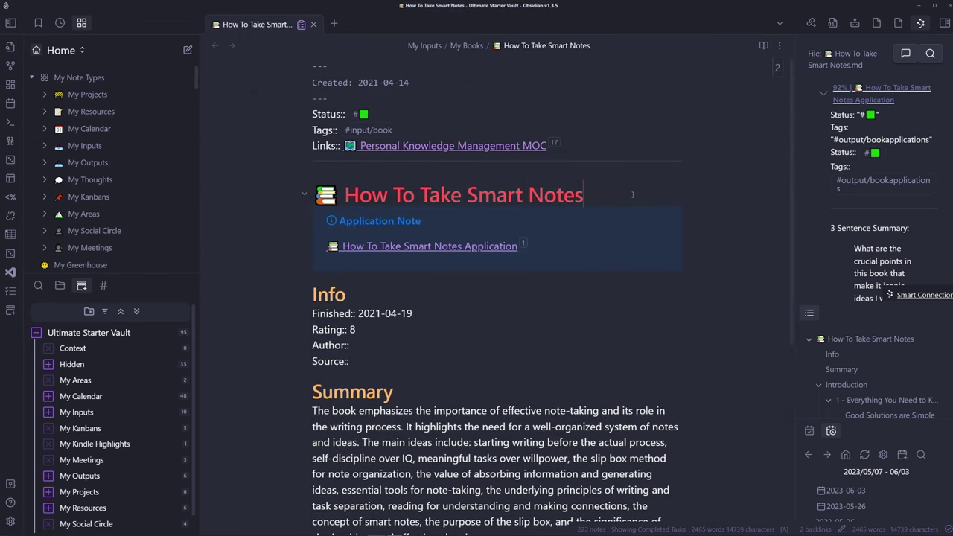
# - Select the note's title heading, Info heading and Info lines, then right-click the Hidden folder
pyautogui.moveTo(650, 196); pyautogui.dragTo(313, 195)
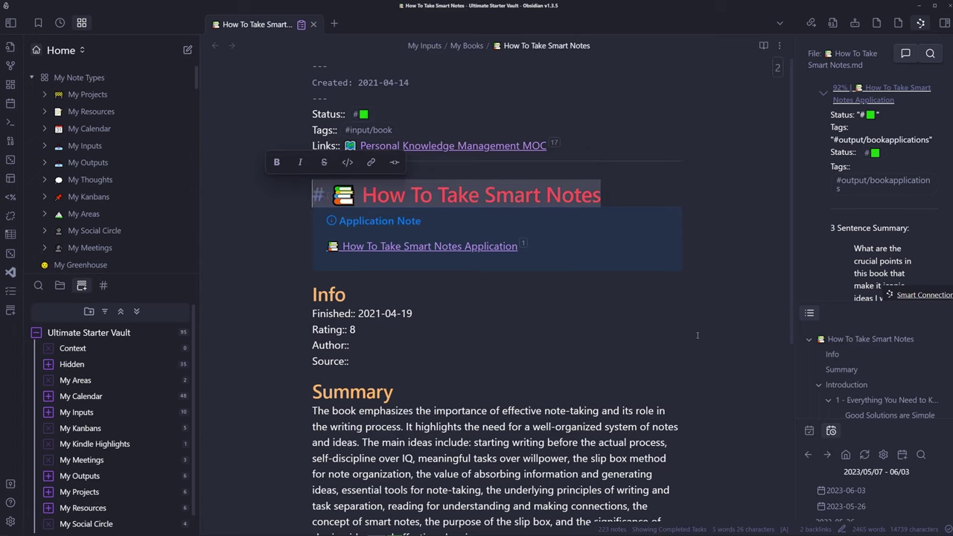
pyautogui.keyDown('shift'); pyautogui.click(330, 194); pyautogui.keyUp('shift')
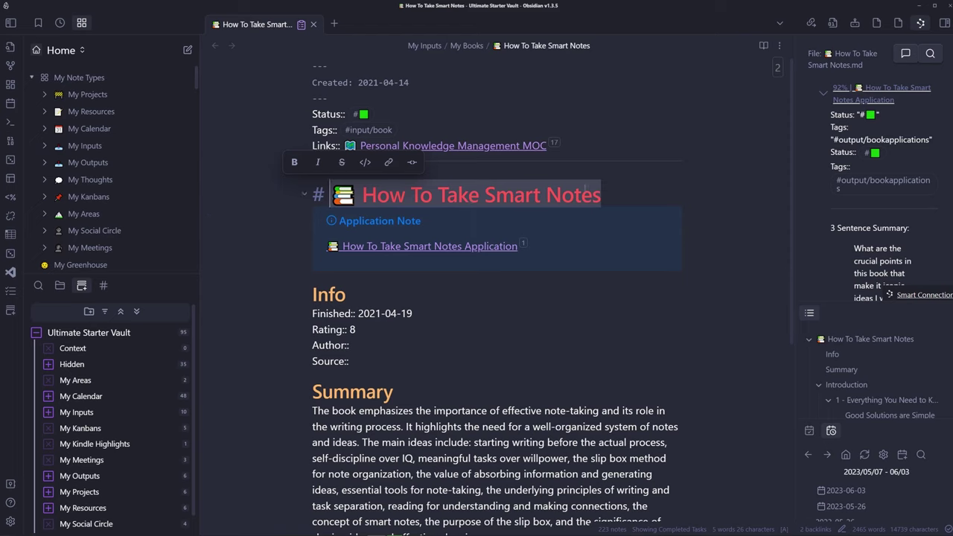
pyautogui.click(434, 197)
pyautogui.moveTo(602, 195); pyautogui.dragTo(330, 195)
pyautogui.click(434, 197)
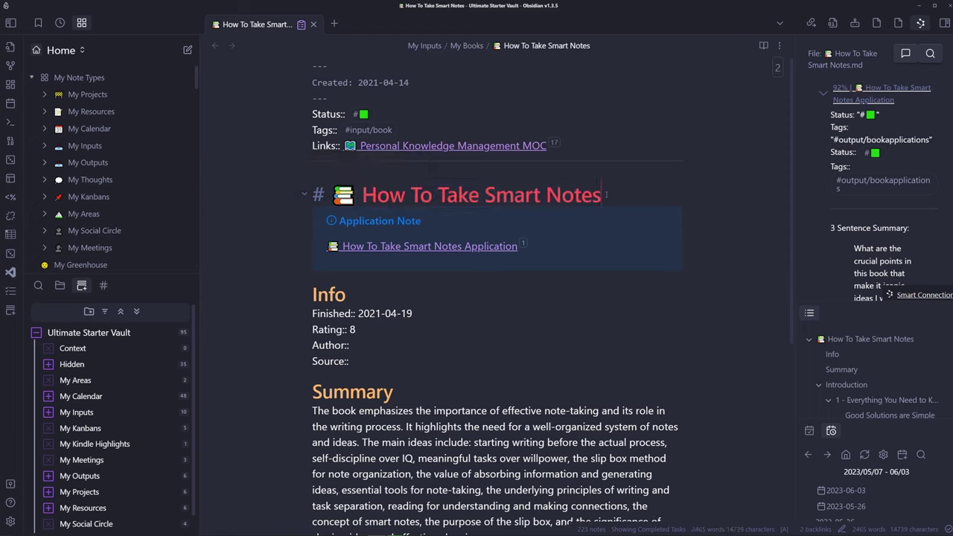
pyautogui.moveTo(602, 195); pyautogui.dragTo(330, 196)
pyautogui.click(468, 195)
pyautogui.click(391, 291)
pyautogui.doubleClick(391, 291)
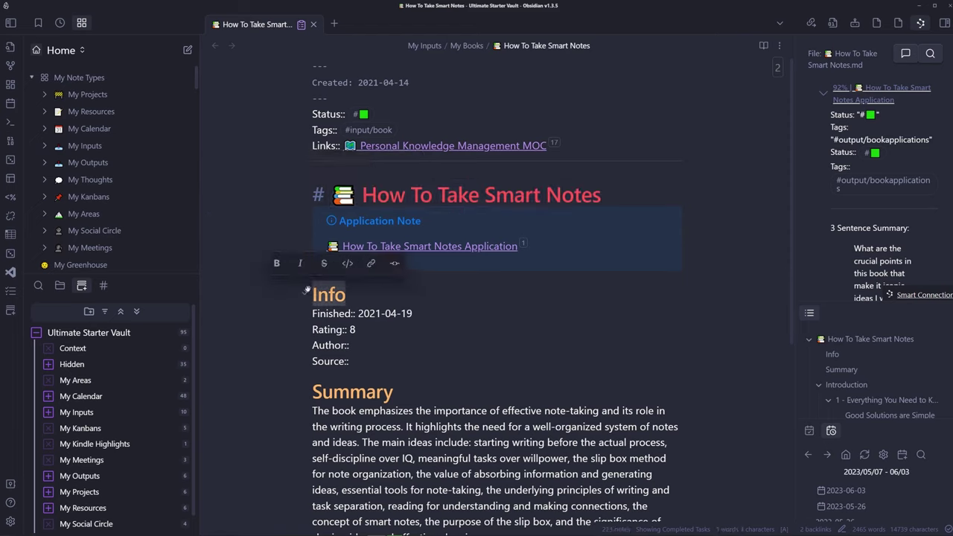
pyautogui.click(391, 291)
pyautogui.scroll(-1, 506, 283)
pyautogui.click(623, 264)
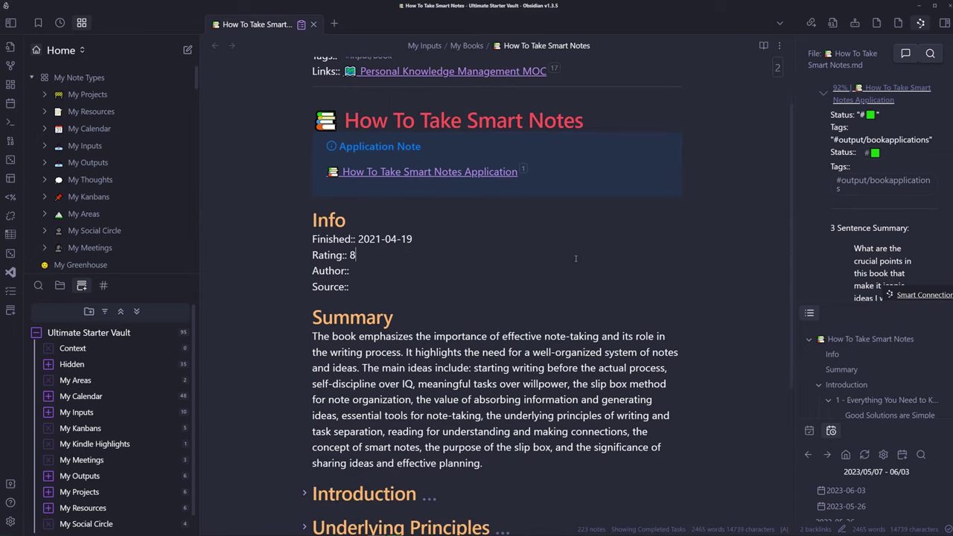
pyautogui.moveTo(408, 272); pyautogui.dragTo(313, 220)
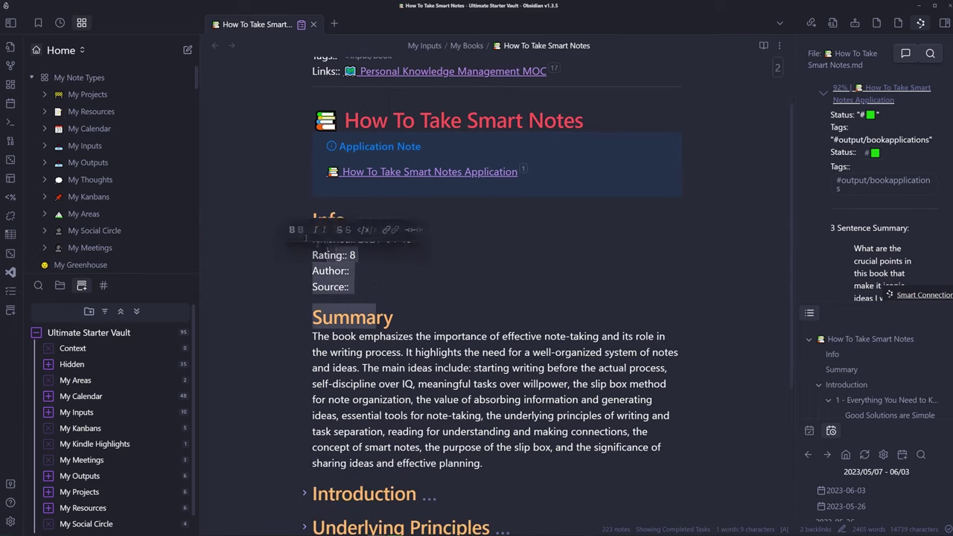
pyautogui.click(384, 277)
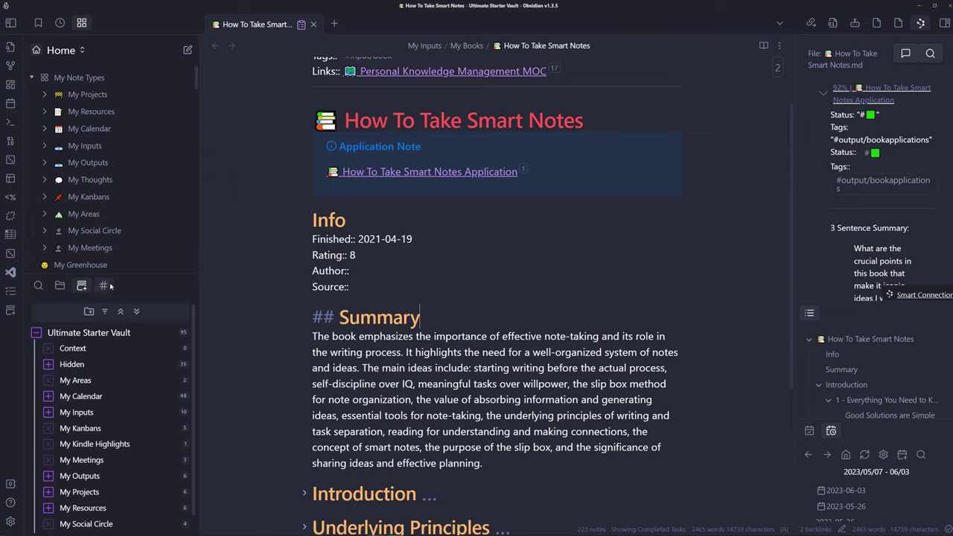
pyautogui.click(103, 362)
pyautogui.rightClick(102, 362)
# - Open the vault's .smart-connections folder in File Explorer and view a file's options
pyautogui.click(171, 149)
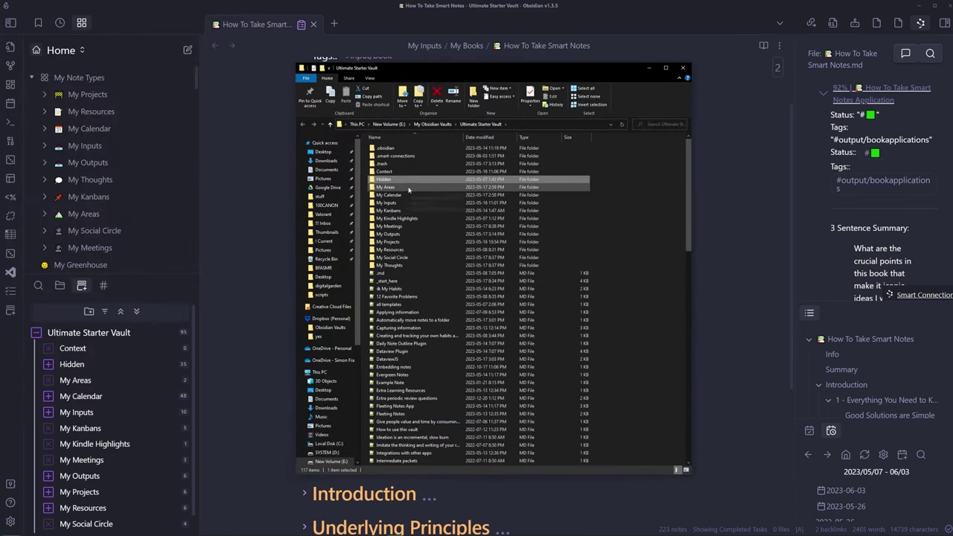
pyautogui.doubleClick(397, 155)
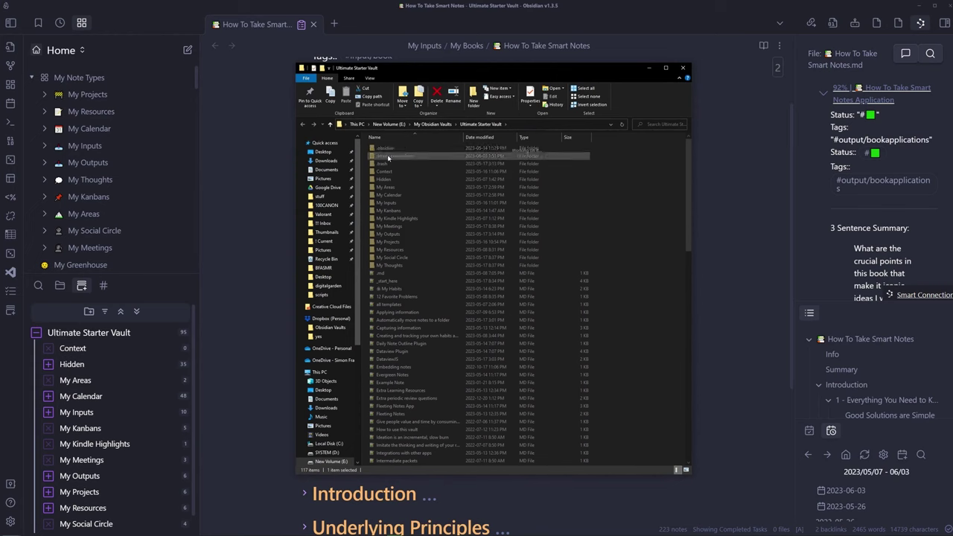
pyautogui.rightClick(409, 153)
# - Return to the How To Take Smart Notes note so its Summary heading renders normally
pyautogui.click(701, 315)
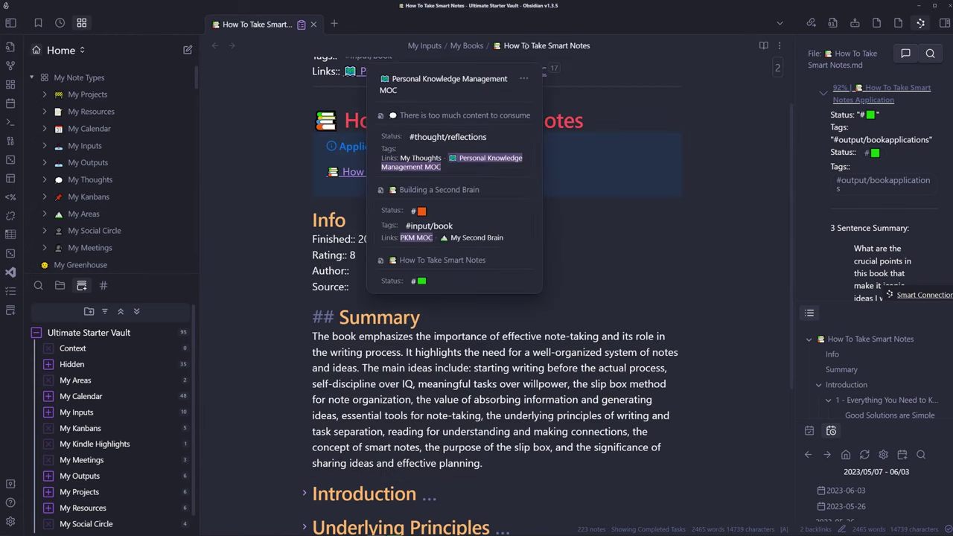
pyautogui.click(482, 45)
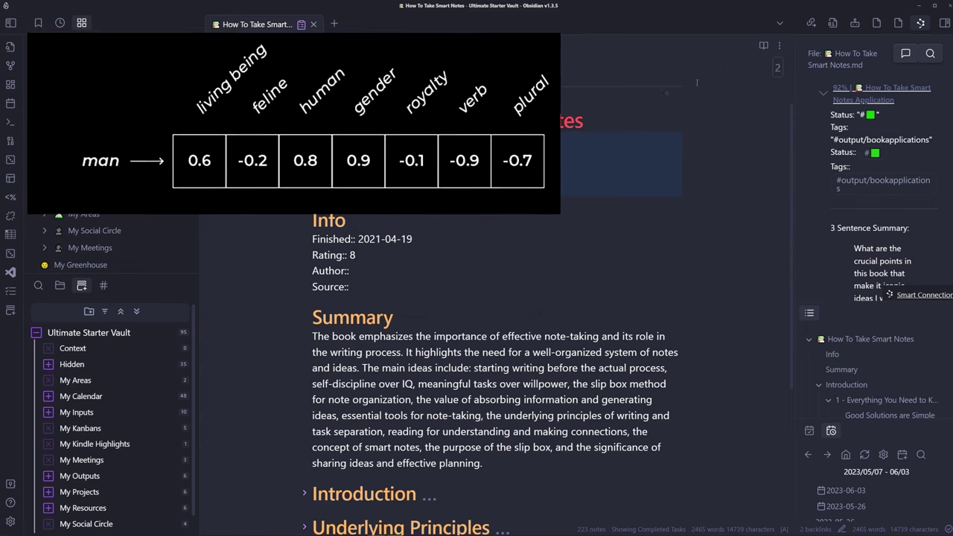
pyautogui.scroll(-1, 782, 172)
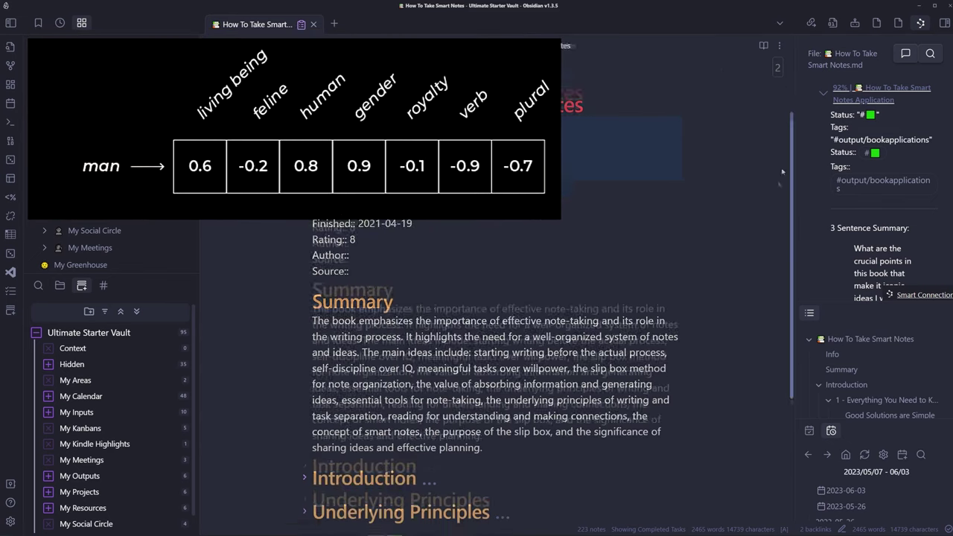
pyautogui.scroll(1, 790, 156)
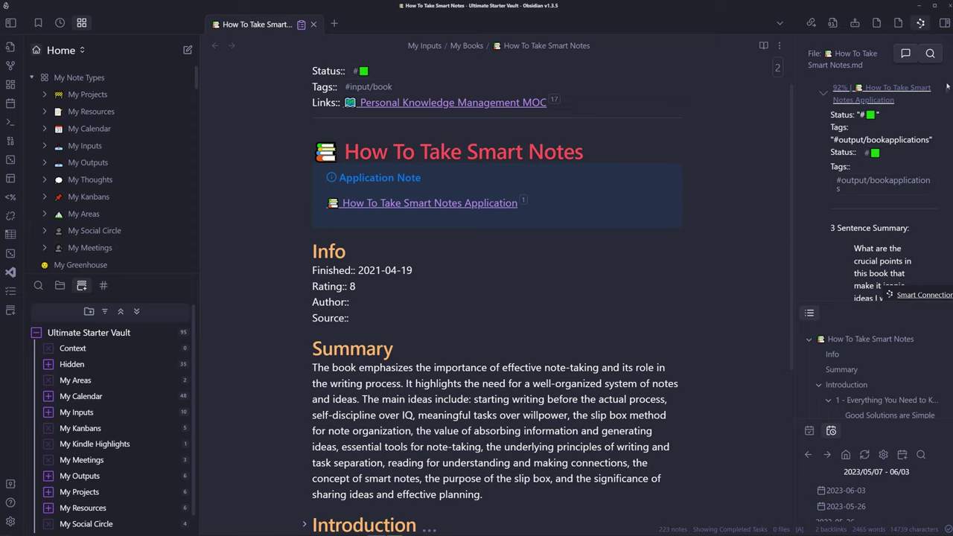
# - Collapse the top related-note and Building a Second Brain results in the Smart Connections sidebar
pyautogui.click(824, 98)
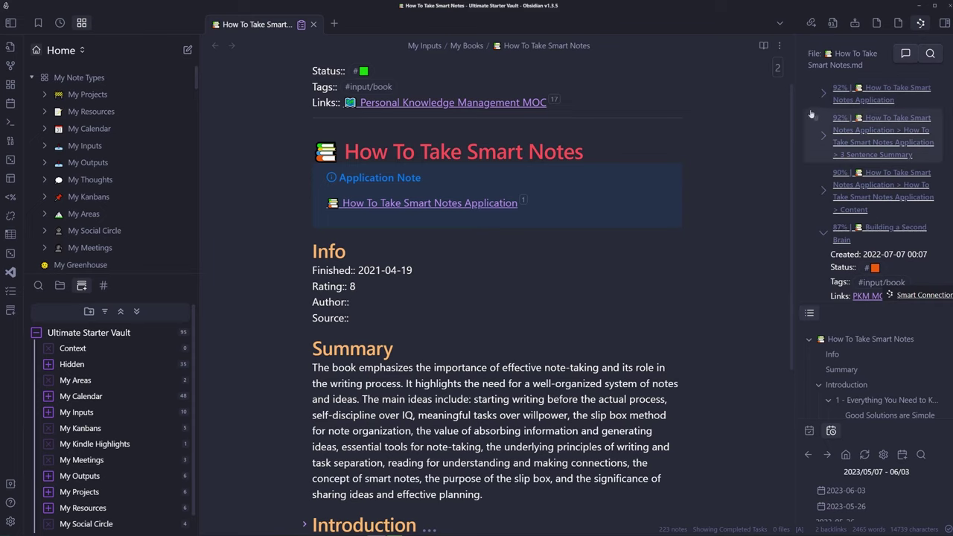
pyautogui.scroll(-2, 871, 149)
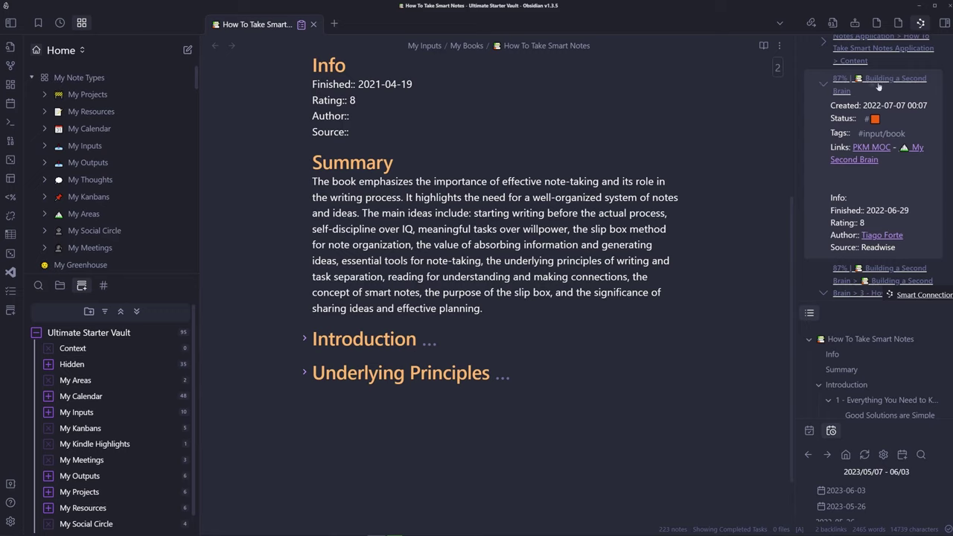
pyautogui.click(822, 86)
pyautogui.scroll(-1, 819, 134)
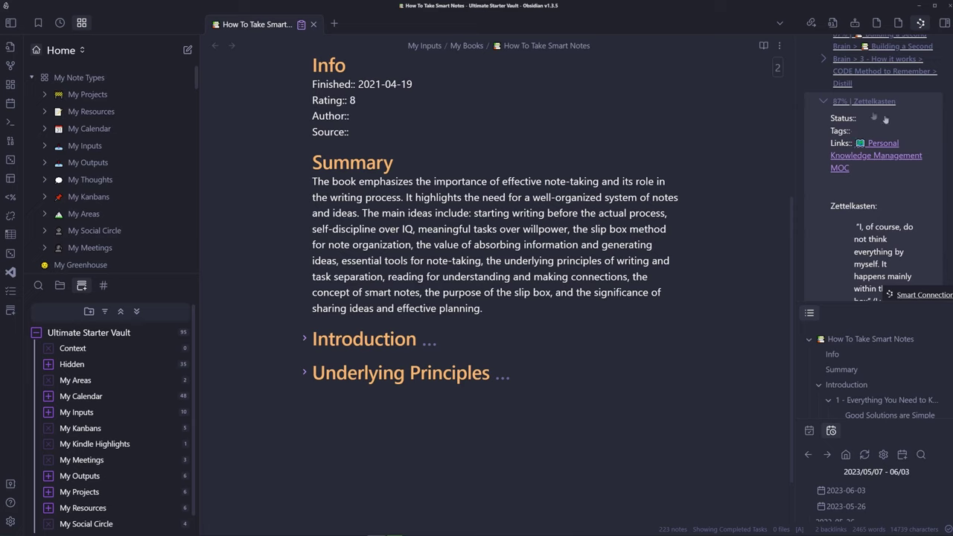
pyautogui.scroll(-10, 832, 128)
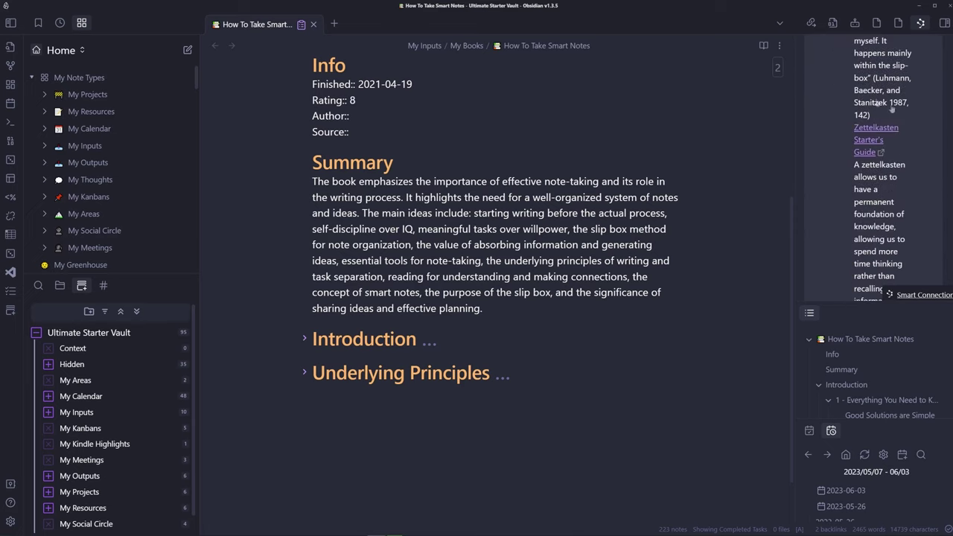
pyautogui.scroll(1, 838, 208)
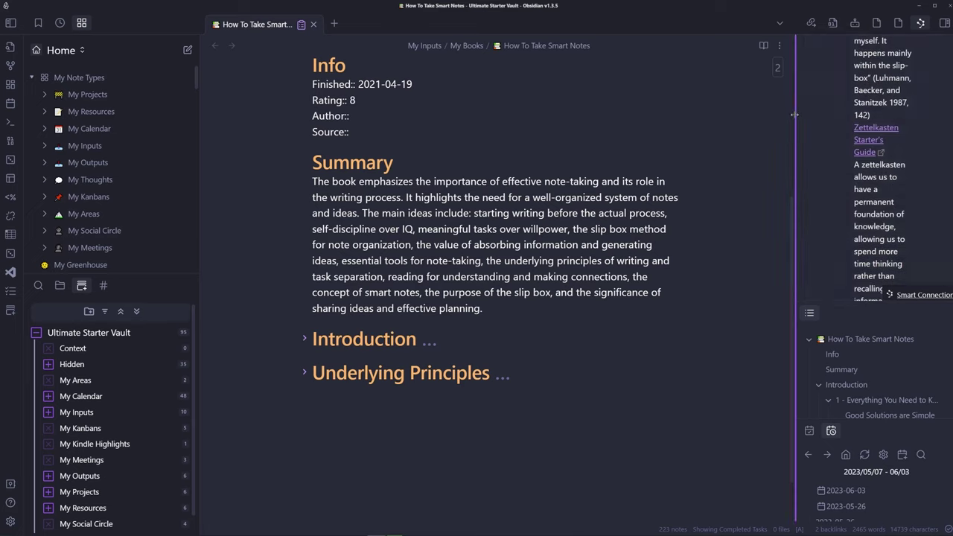
# - Drag the Smart Connections view into the editor as a split beside the note
pyautogui.moveTo(920, 22); pyautogui.dragTo(613, 157)
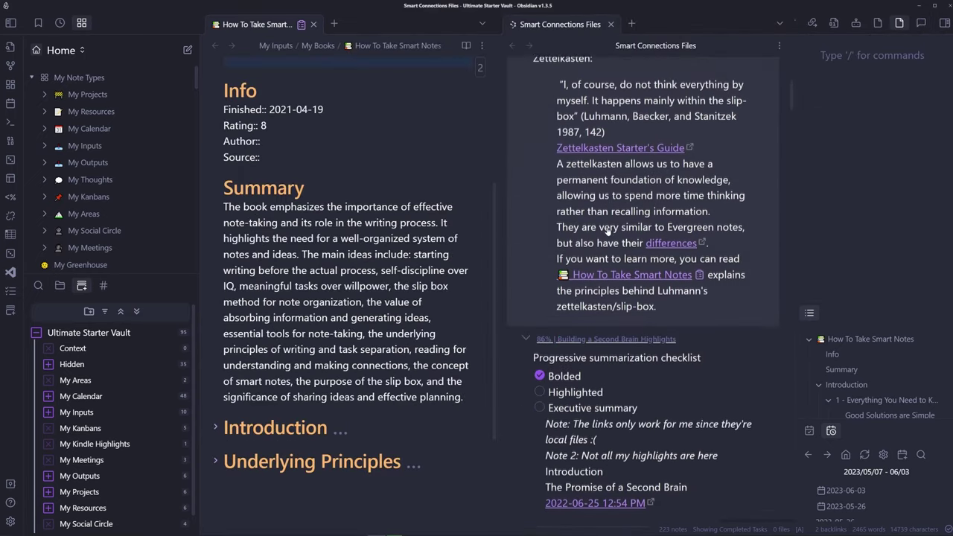
pyautogui.scroll(-4, 671, 224)
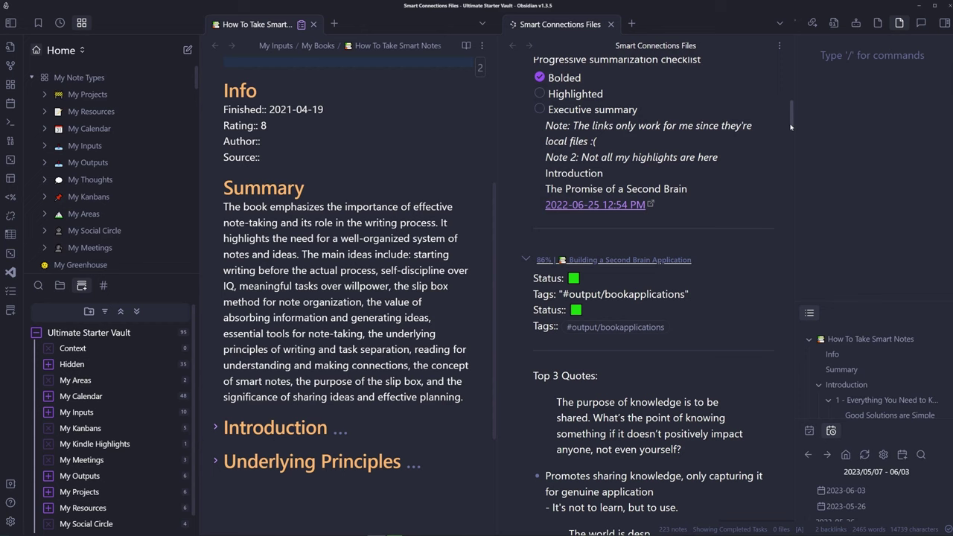
pyautogui.moveTo(791, 127); pyautogui.dragTo(769, 77)
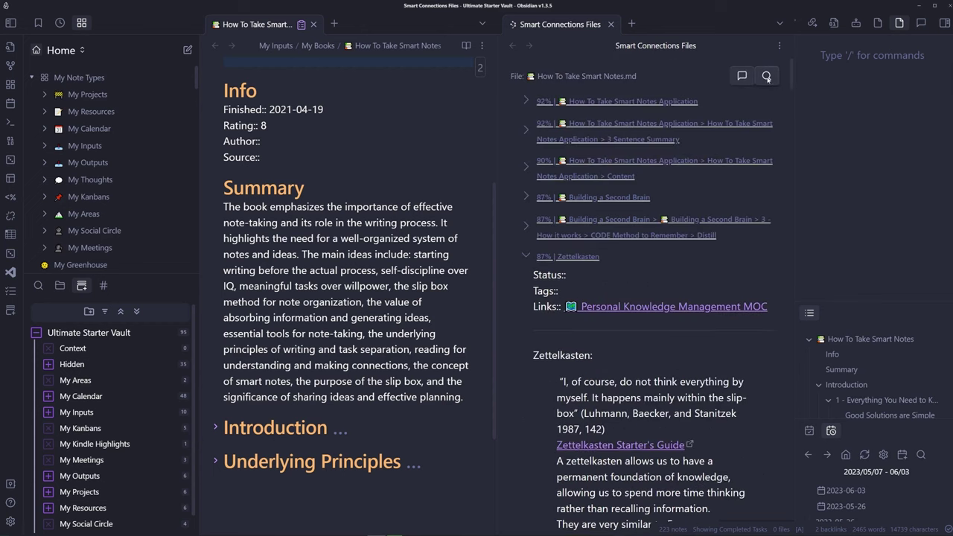
# - Search Smart Connections for 'how to use a zettelkasten' and browse the matches
pyautogui.click(767, 76)
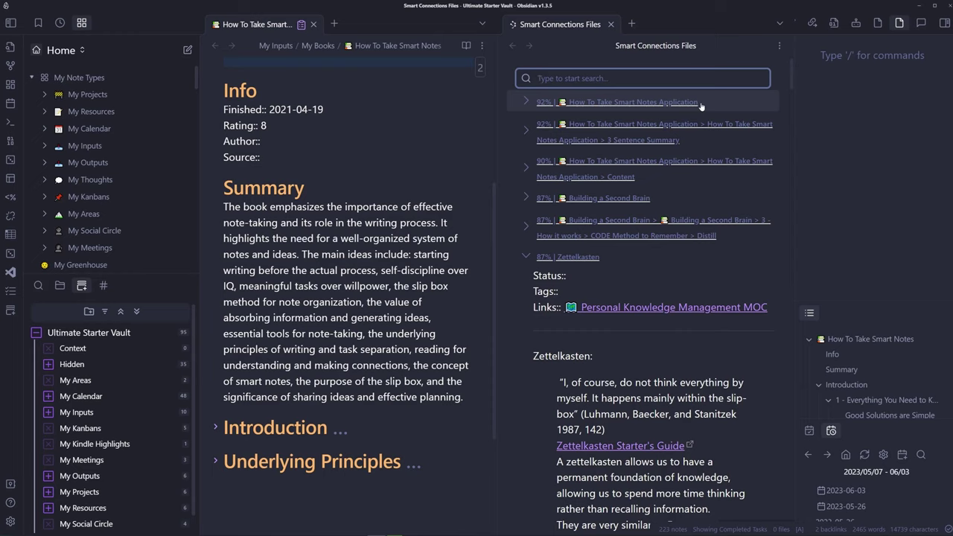
pyautogui.write('how to use a zettelkasten')
pyautogui.moveTo(306, 47)
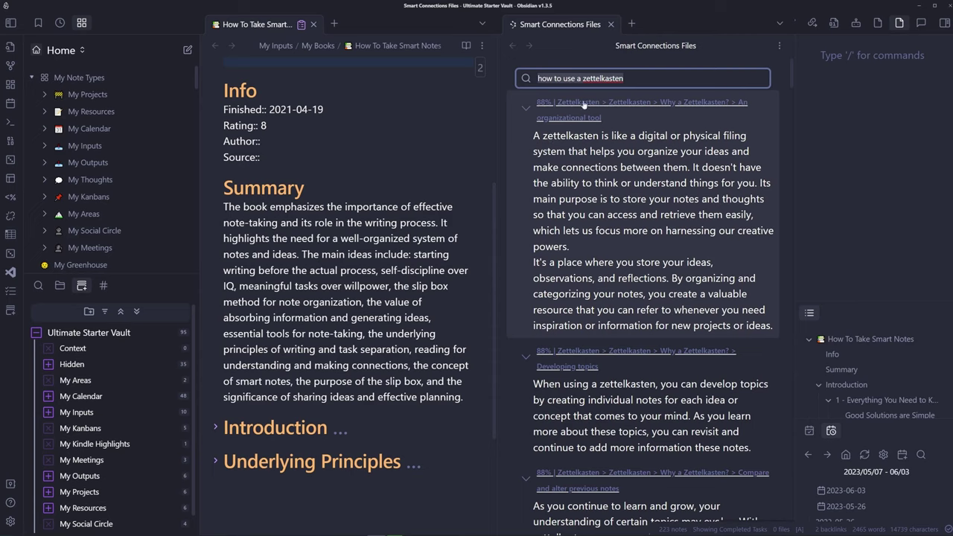
pyautogui.scroll(-5, 611, 114)
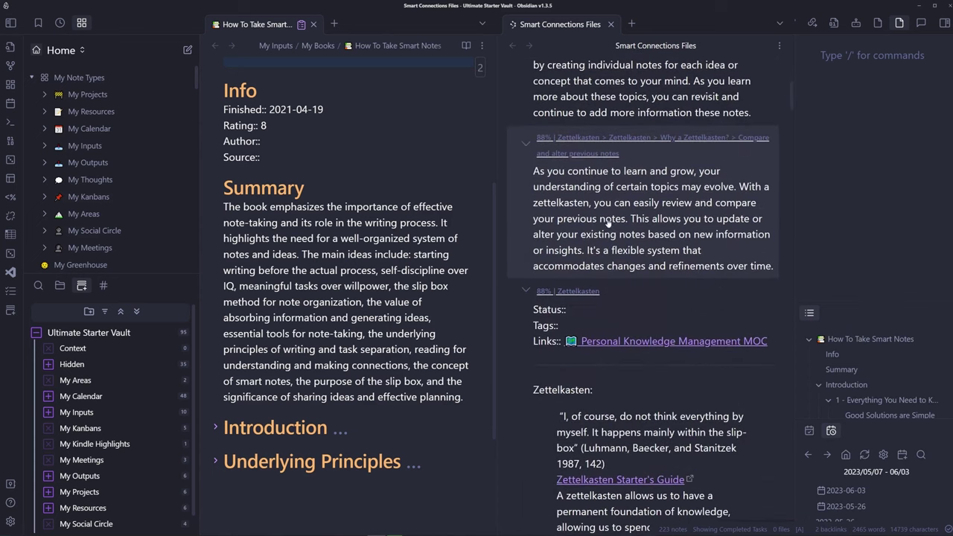
pyautogui.scroll(-6, 582, 268)
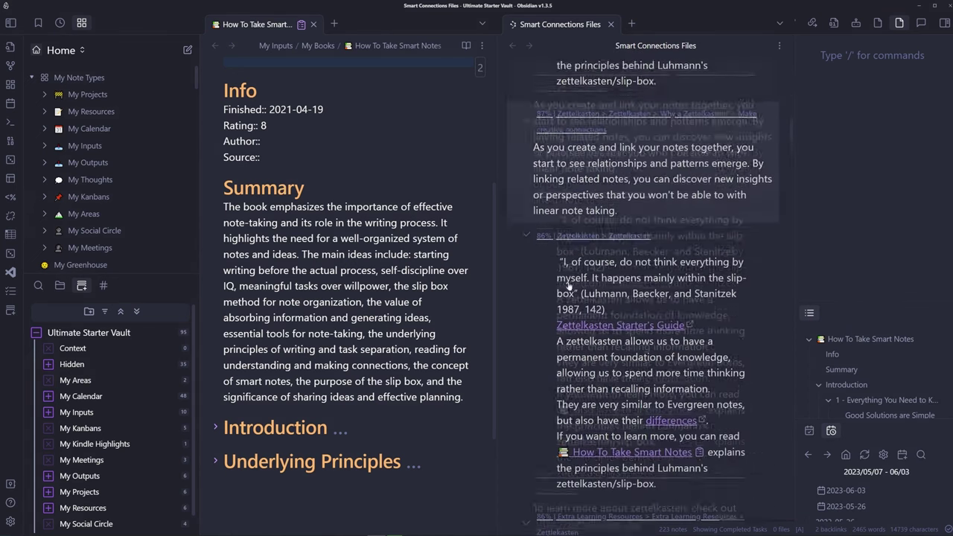
pyautogui.scroll(-3, 566, 268)
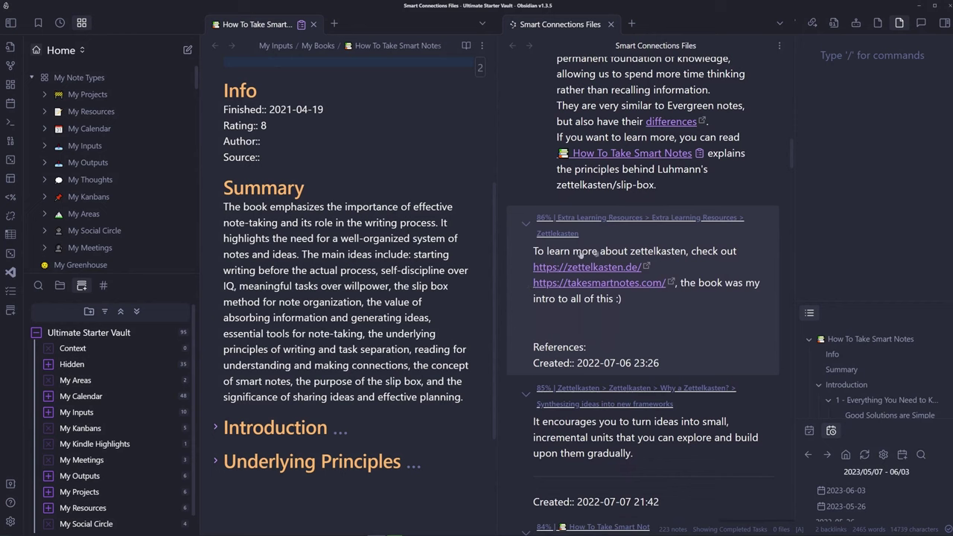
pyautogui.scroll(-4, 544, 242)
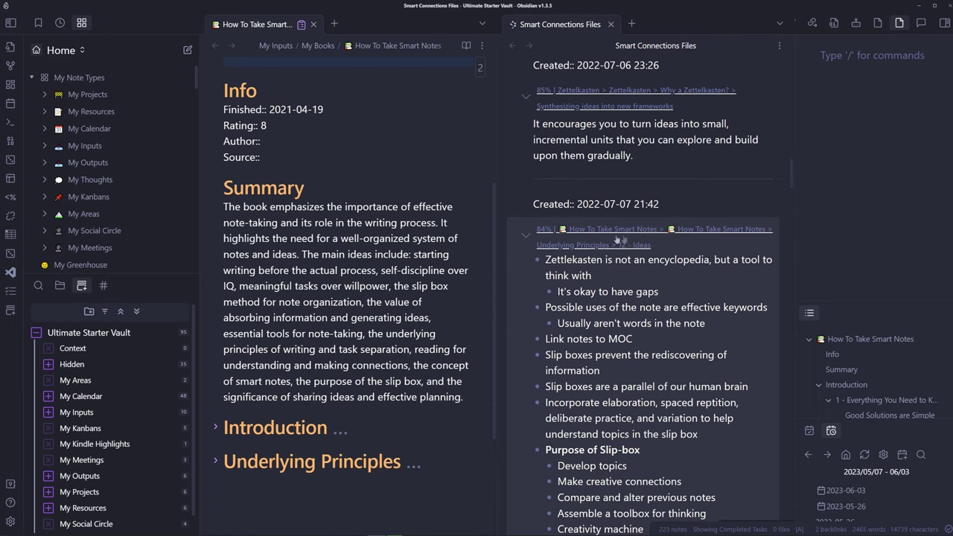
# - Collapse the 84% How To Take Smart Notes and 81% Organizing our notes results
pyautogui.click(526, 237)
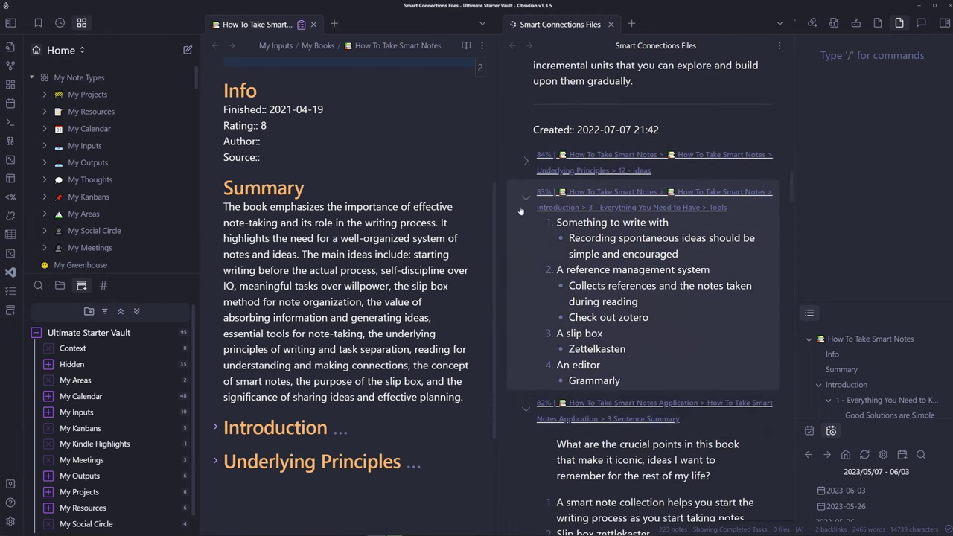
pyautogui.scroll(-6, 521, 210)
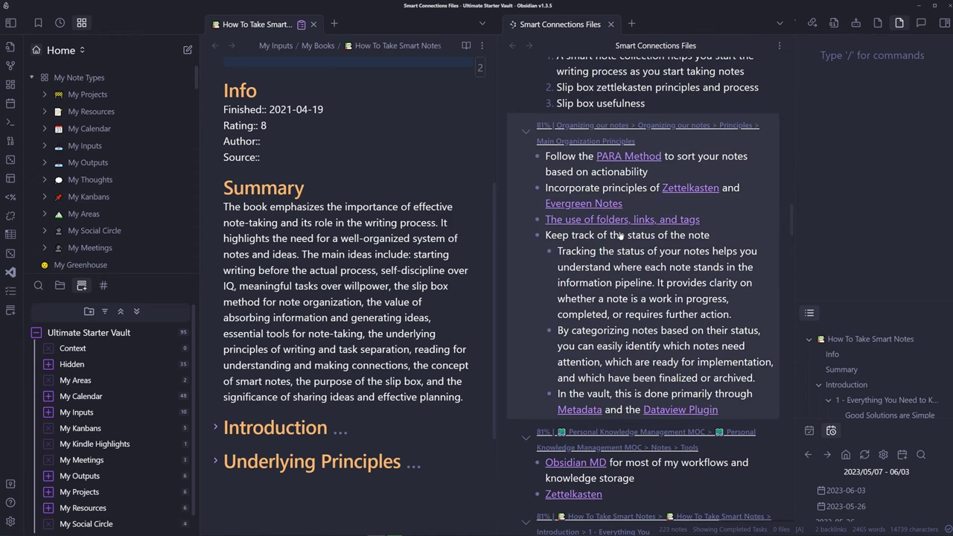
pyautogui.scroll(-1, 555, 219)
pyautogui.click(541, 278)
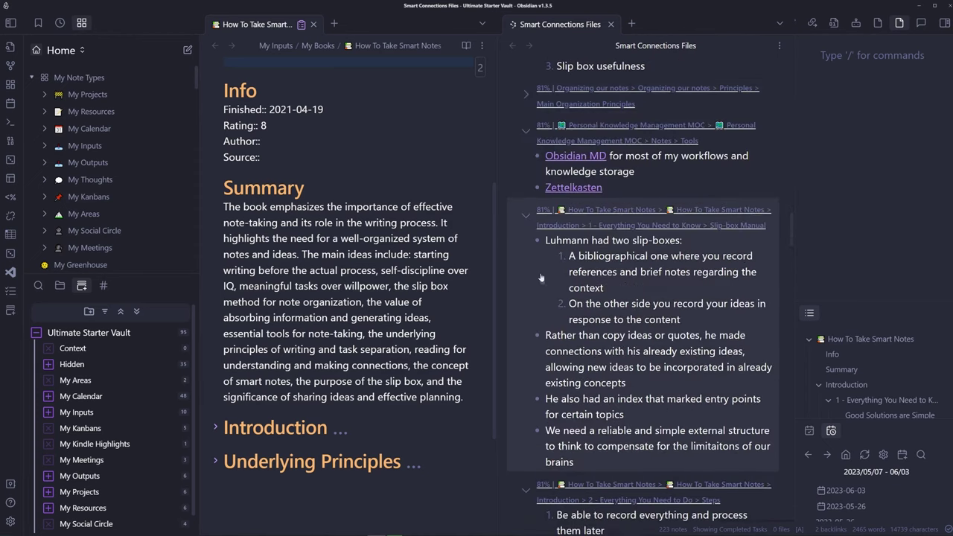
pyautogui.scroll(-6, 542, 278)
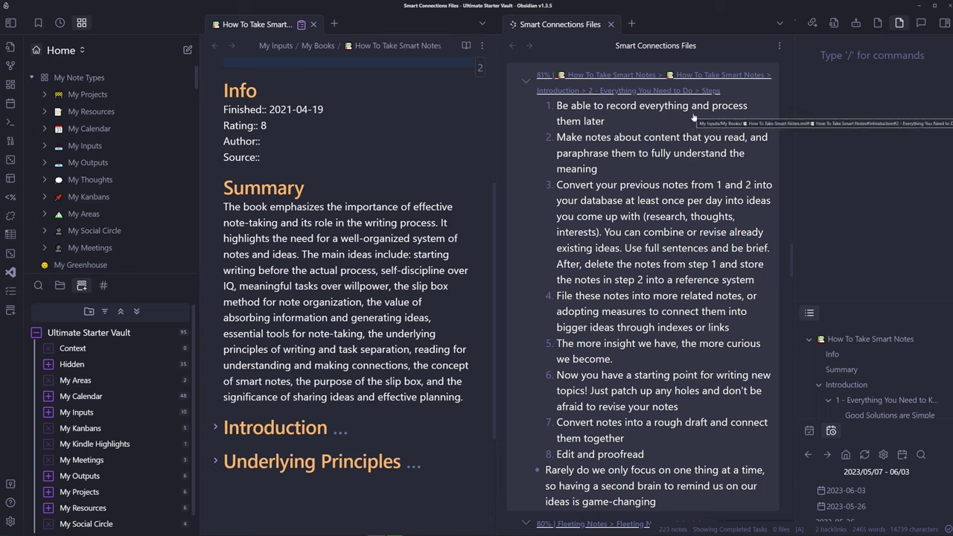
pyautogui.scroll(-1, 693, 117)
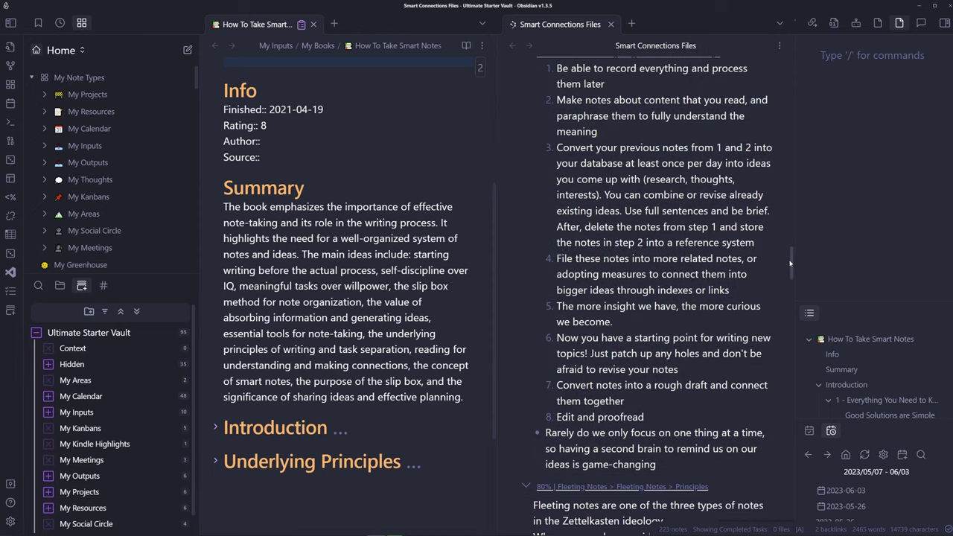
pyautogui.scroll(-3, 596, 335)
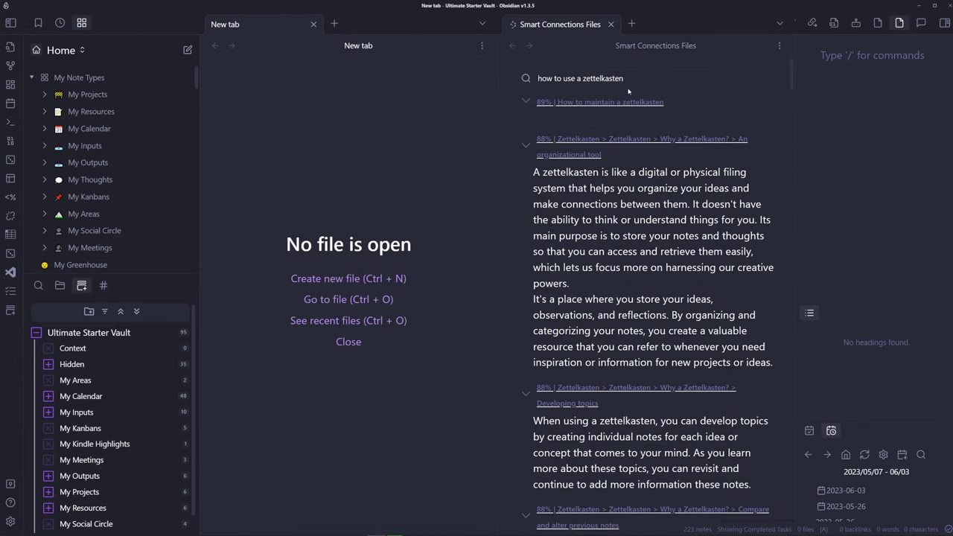
# - Open the Zettelkasten note in the empty tab via the quick switcher
pyautogui.click(639, 80)
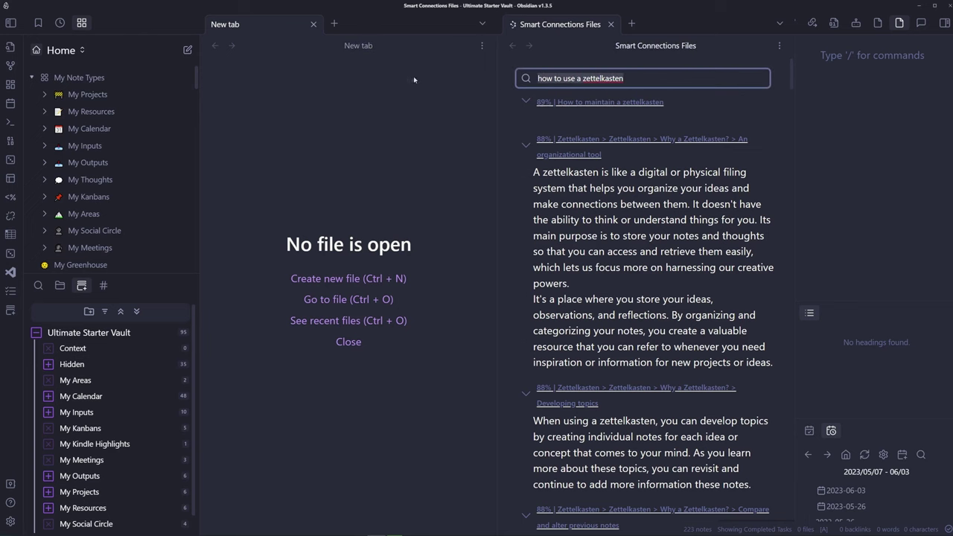
pyautogui.scroll(-5, 637, 134)
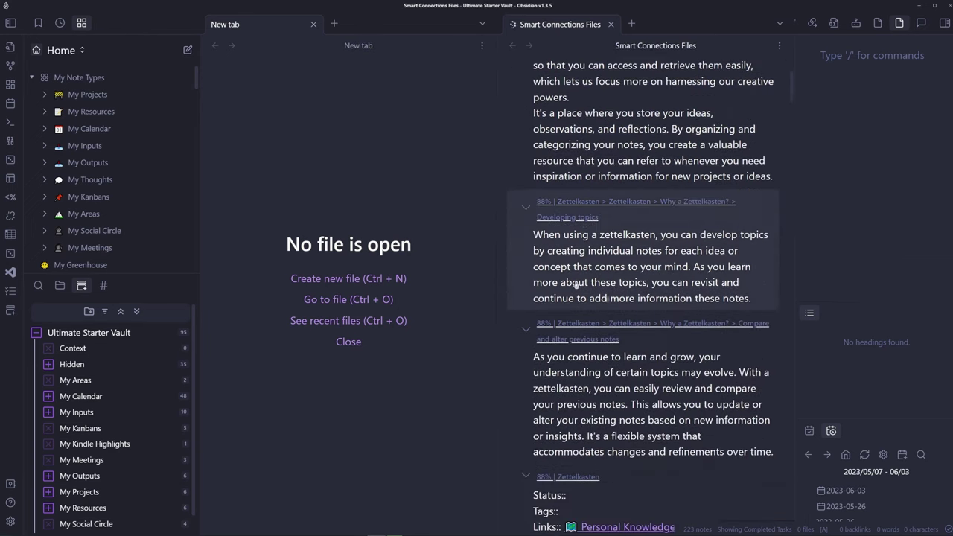
pyautogui.click(430, 141)
pyautogui.hotkey('ctrl', 'o')
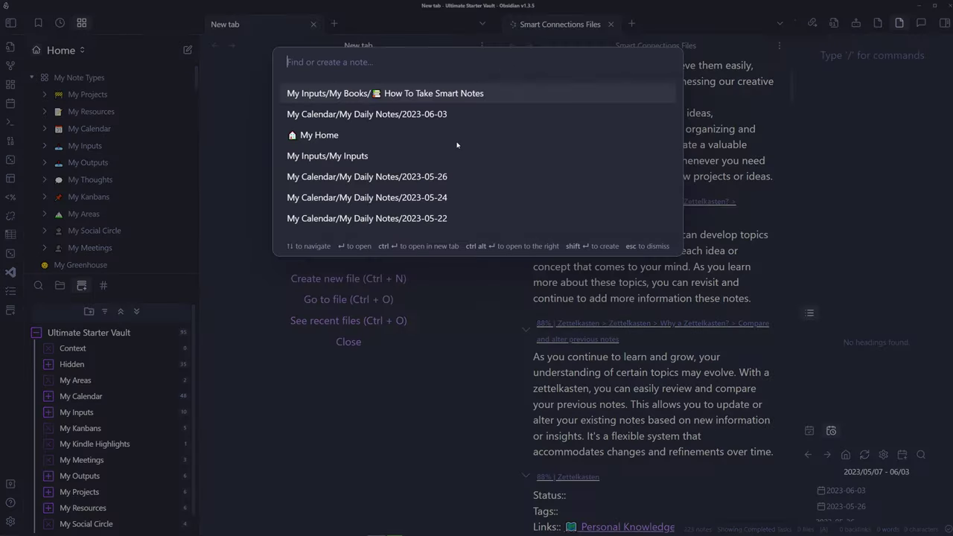
pyautogui.write('zettel')
pyautogui.press('Return')
pyautogui.scroll(-15, 370, 146)
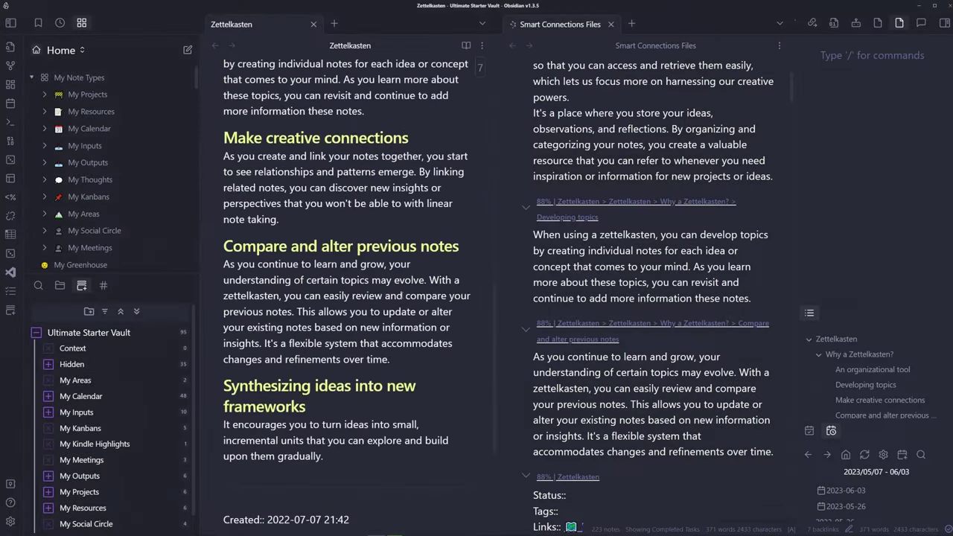
# - Append a ```smart-connections block querying 'how to use a zettelkasten' and render its results
pyautogui.click(374, 240)
pyautogui.press('Return')
pyautogui.press('Return')
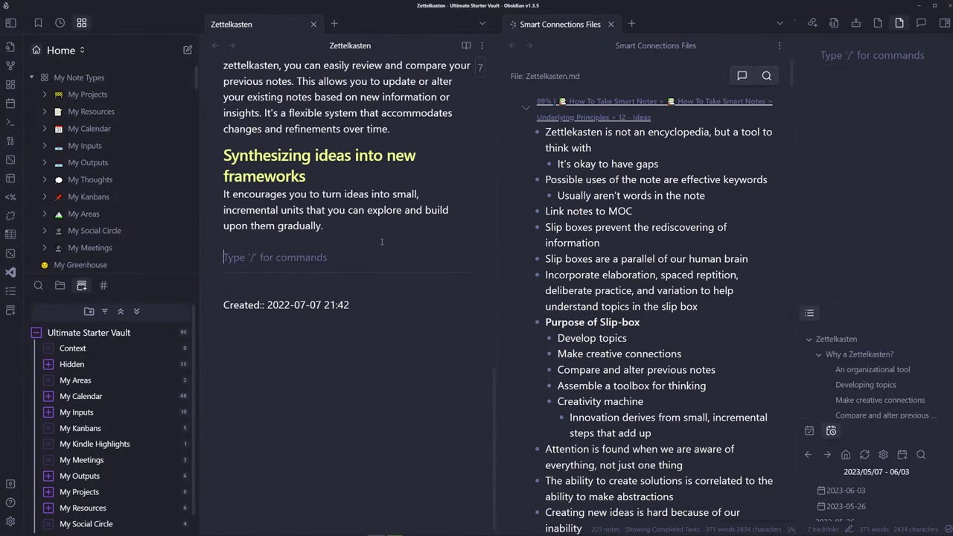
pyautogui.press('Up')
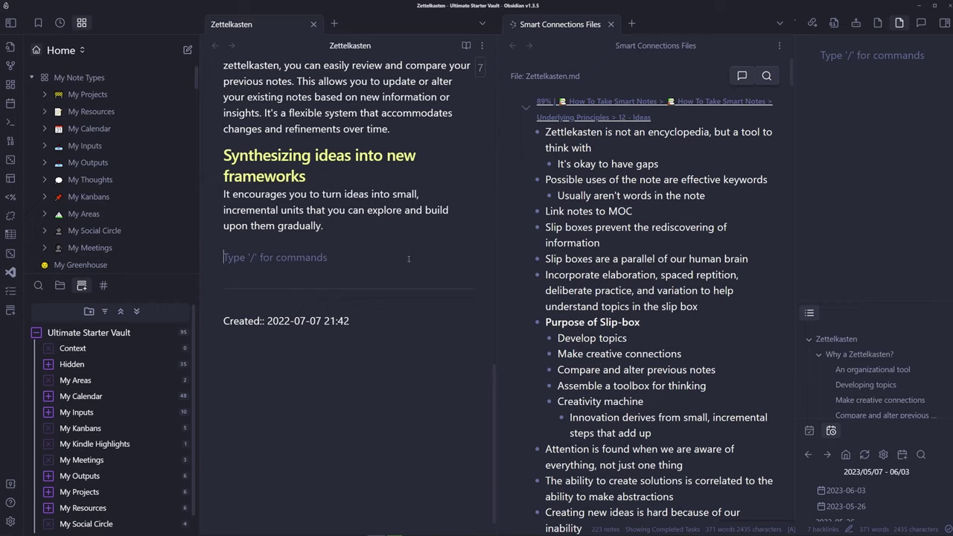
pyautogui.write('```')
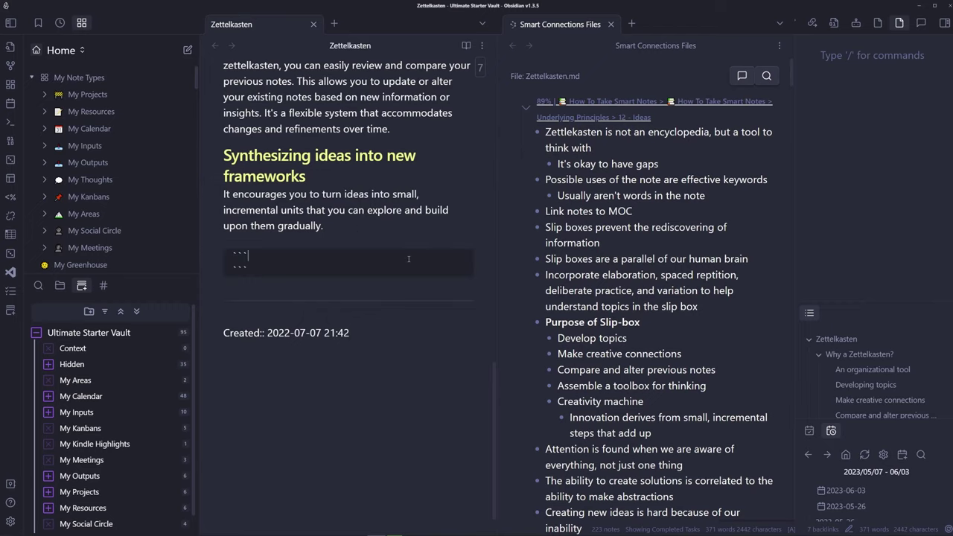
pyautogui.write('smart-connections')
pyautogui.press('Return')
pyautogui.write('how to use a zettelkasten')
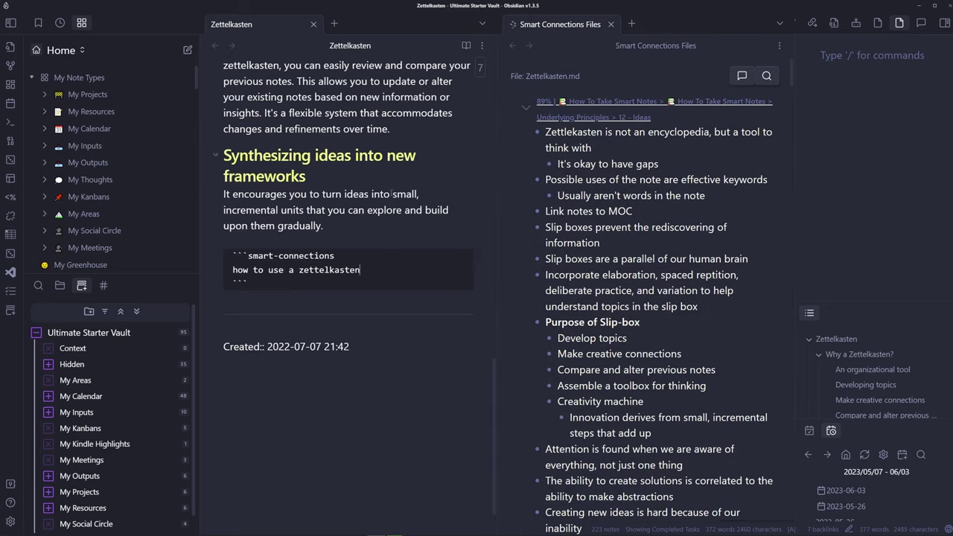
pyautogui.click(263, 241)
pyautogui.scroll(-2, 462, 223)
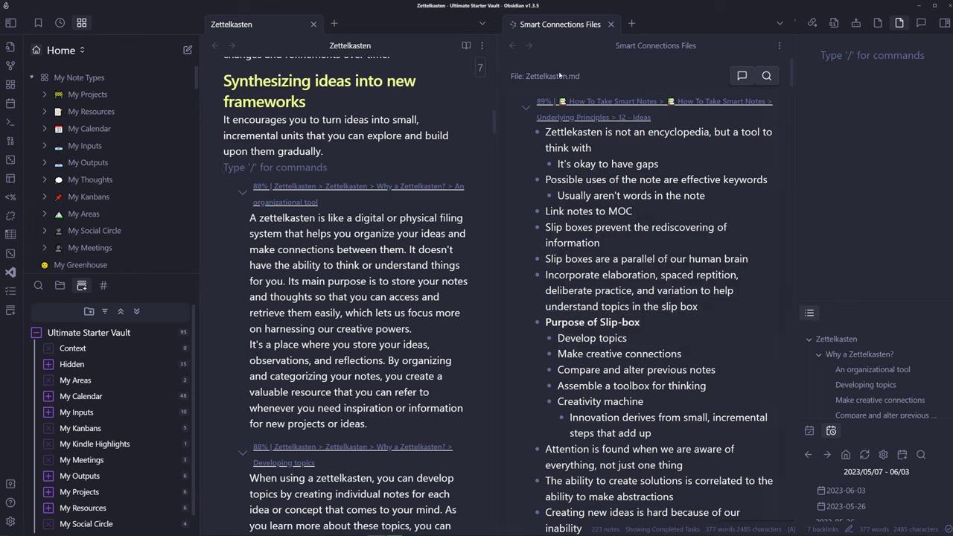
pyautogui.click(641, 83)
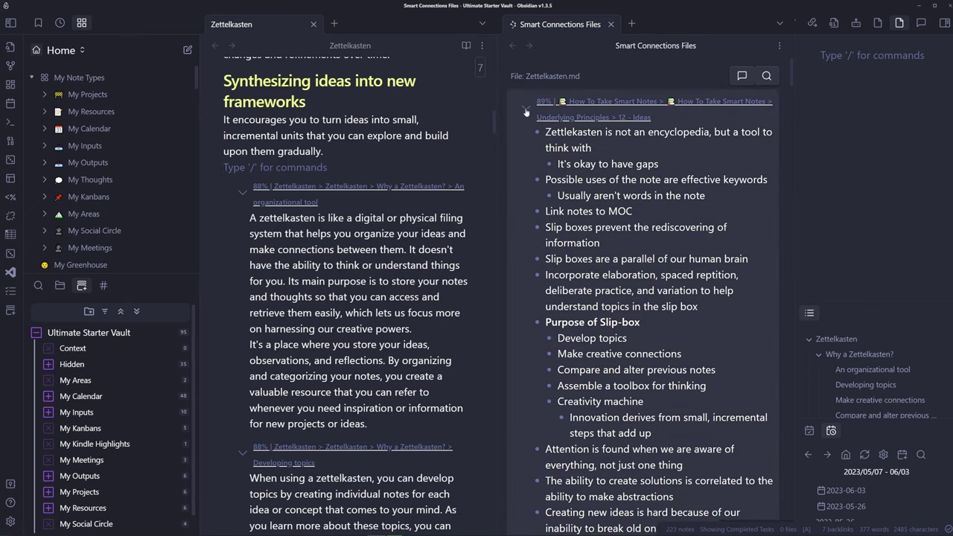
pyautogui.click(221, 191)
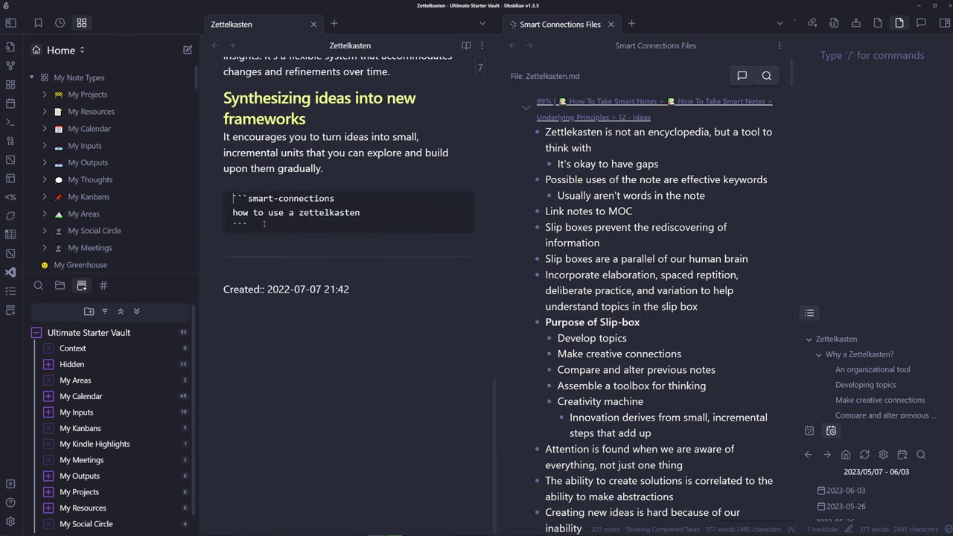
# - Cut the smart-connections block and create a new note named 'How to use a zettelkasten'
pyautogui.press('BackSpace')
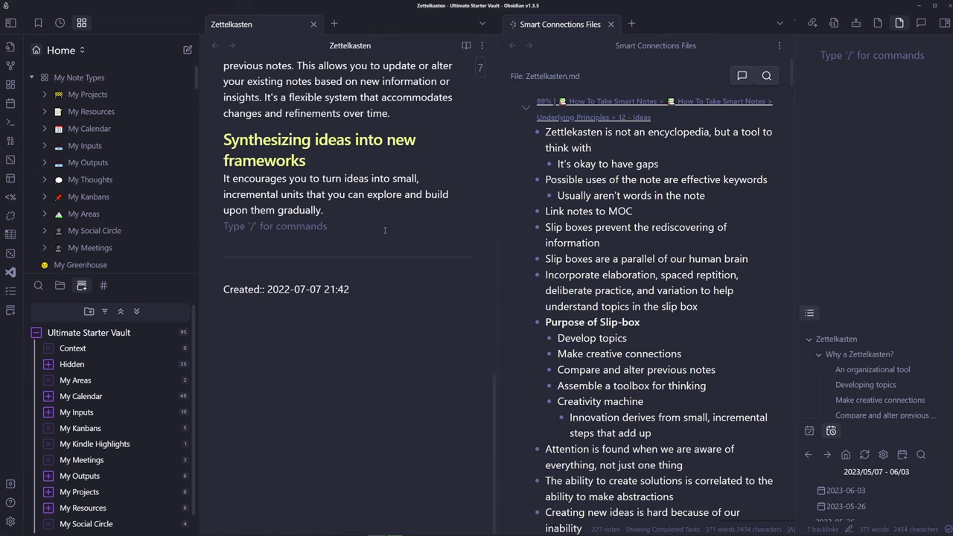
pyautogui.hotkey('ctrl', 'o')
pyautogui.write('How to t')
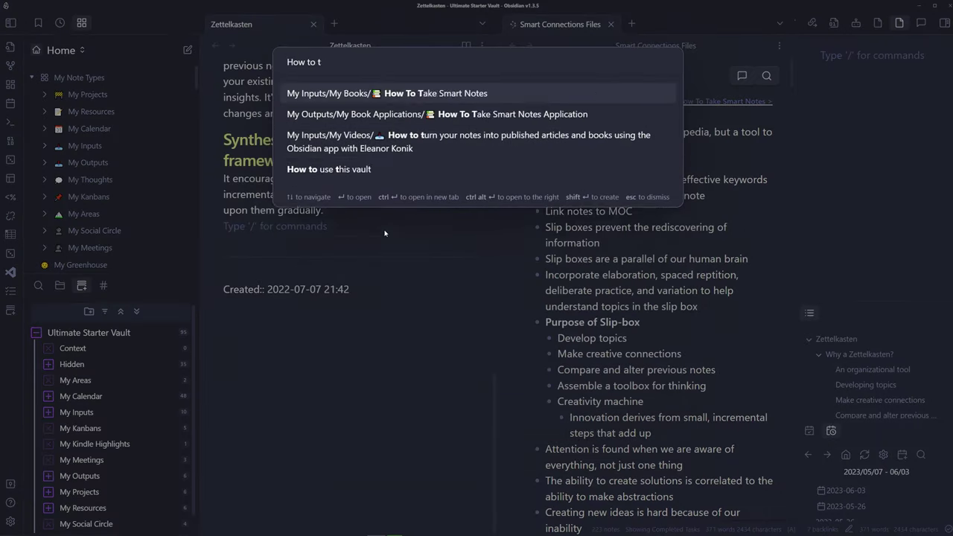
pyautogui.press('BackSpace')
pyautogui.write('use a ')
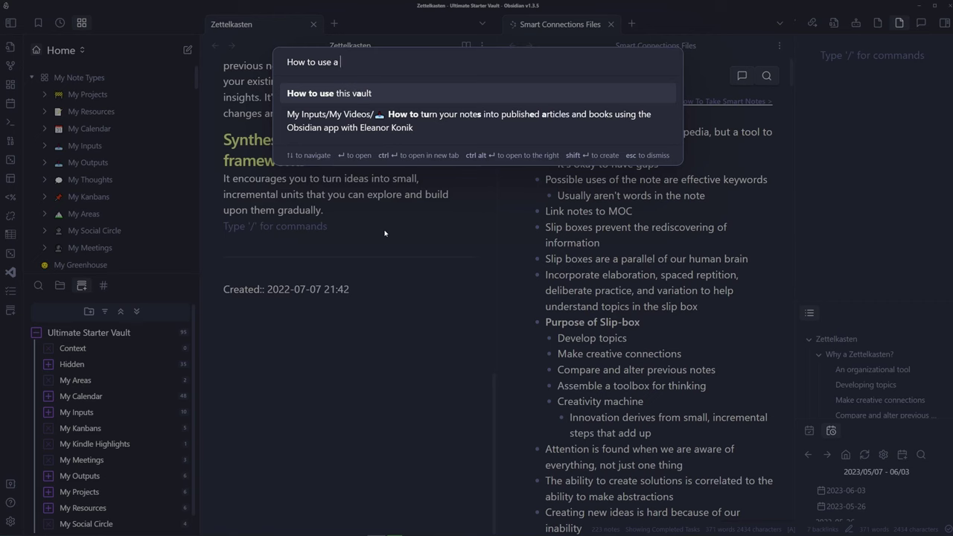
pyautogui.write('zettelkasten')
pyautogui.press('Return')
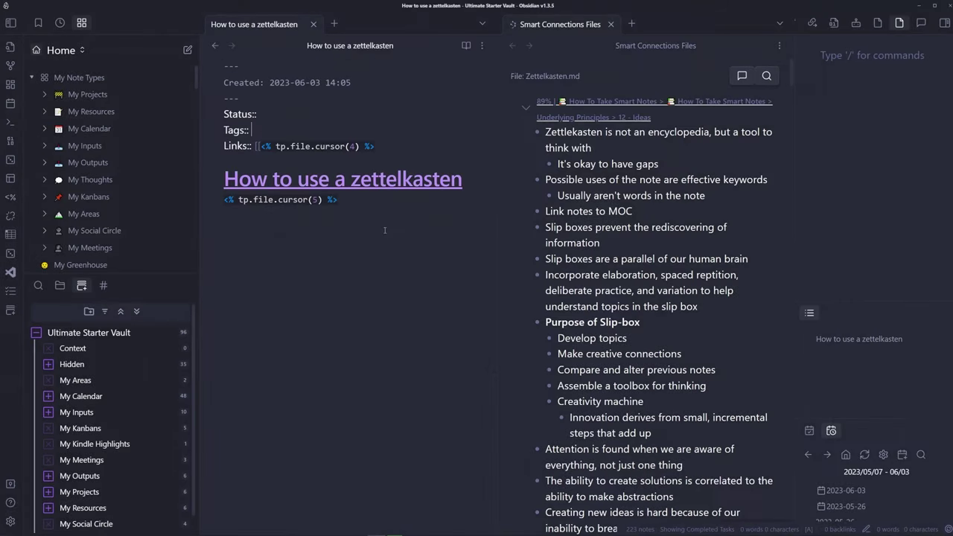
# - Replace the new note's template text with the pasted smart-connections block so its results render
pyautogui.hotkey('ctrl', 'a')
pyautogui.press('BackSpace')
pyautogui.write('```smart-connections how to use a zettelkasten ```')
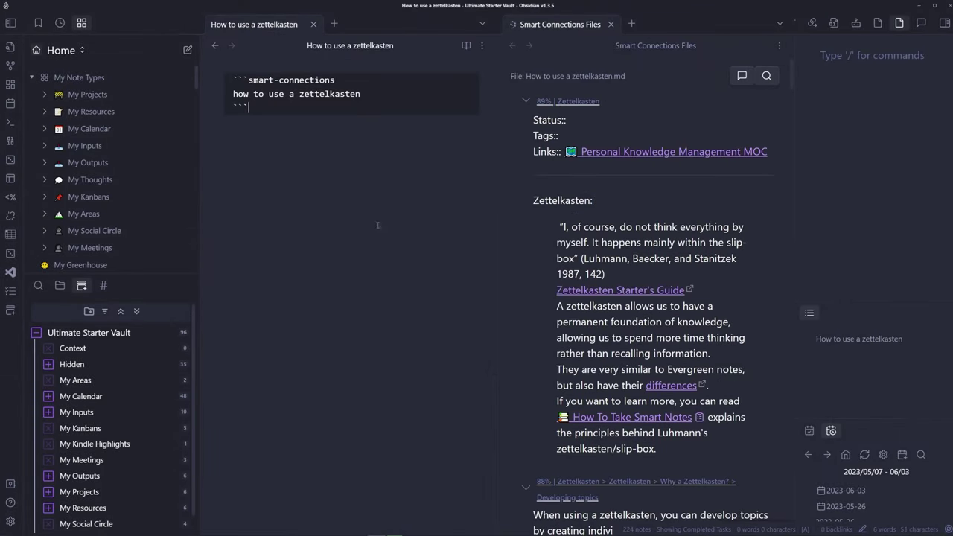
pyautogui.click(256, 61)
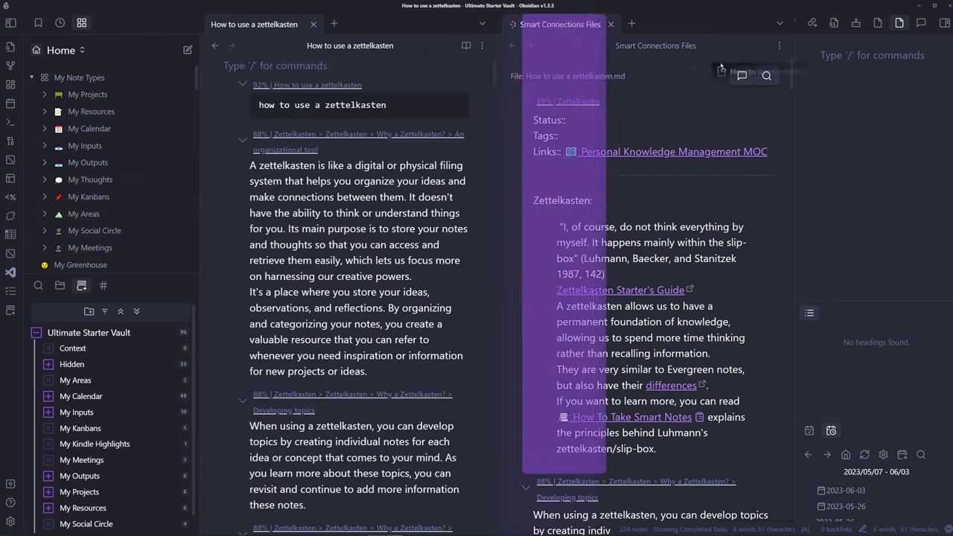
pyautogui.moveTo(823, 330)
pyautogui.mouseDown()
pyautogui.moveTo(824, 307)
pyautogui.moveTo(826, 316)
pyautogui.mouseUp()
# - Close the Outline pane and widen the right sidebar to read the note's related results
pyautogui.rightClick(812, 373)
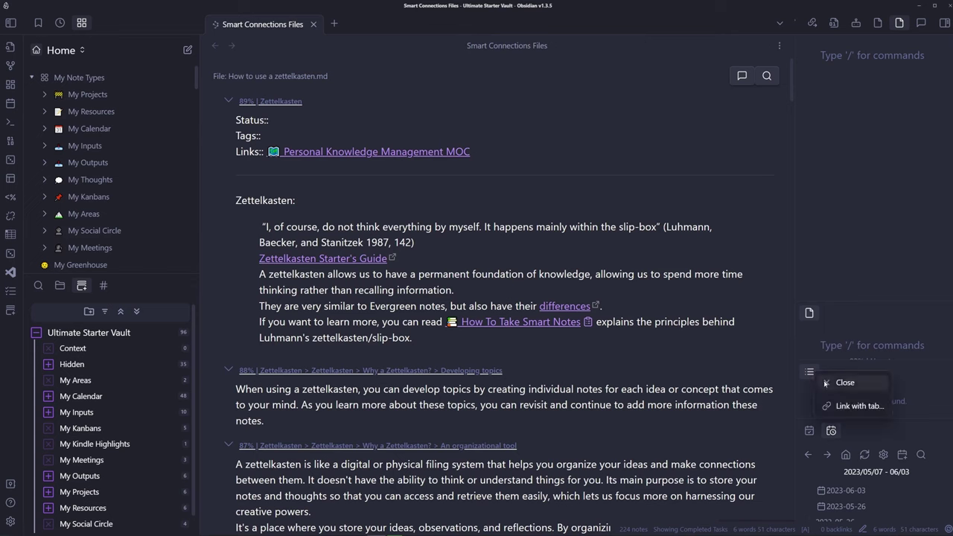
pyautogui.click(849, 383)
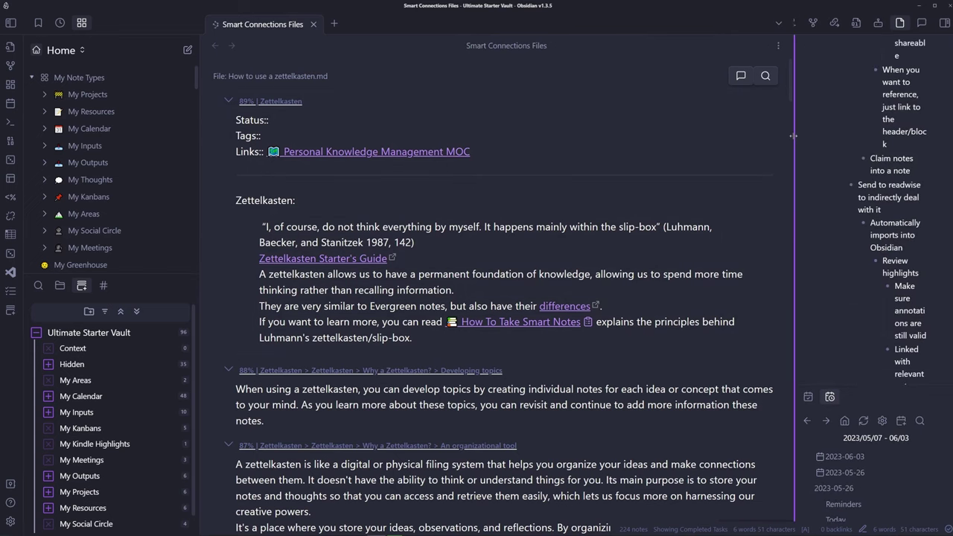
pyautogui.moveTo(796, 138); pyautogui.dragTo(676, 139)
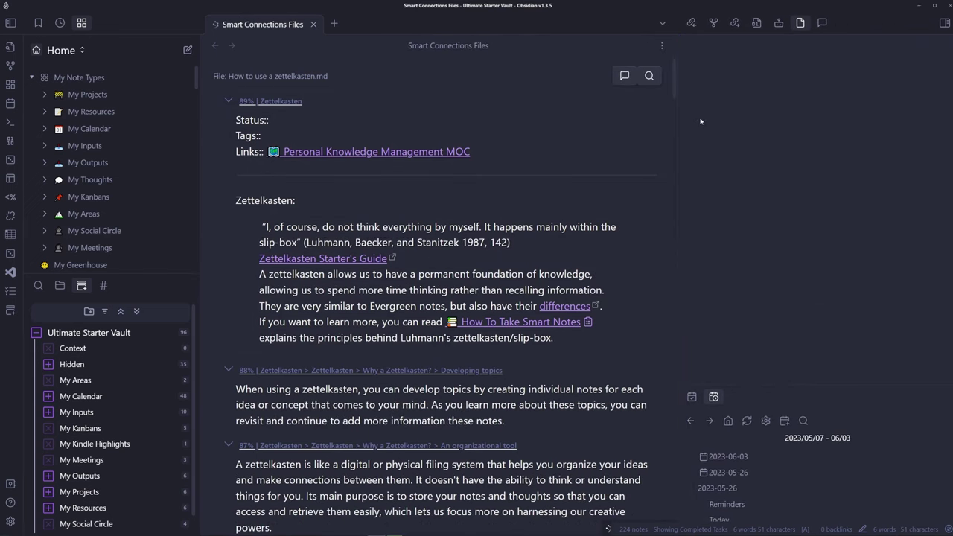
pyautogui.scroll(-10, 797, 151)
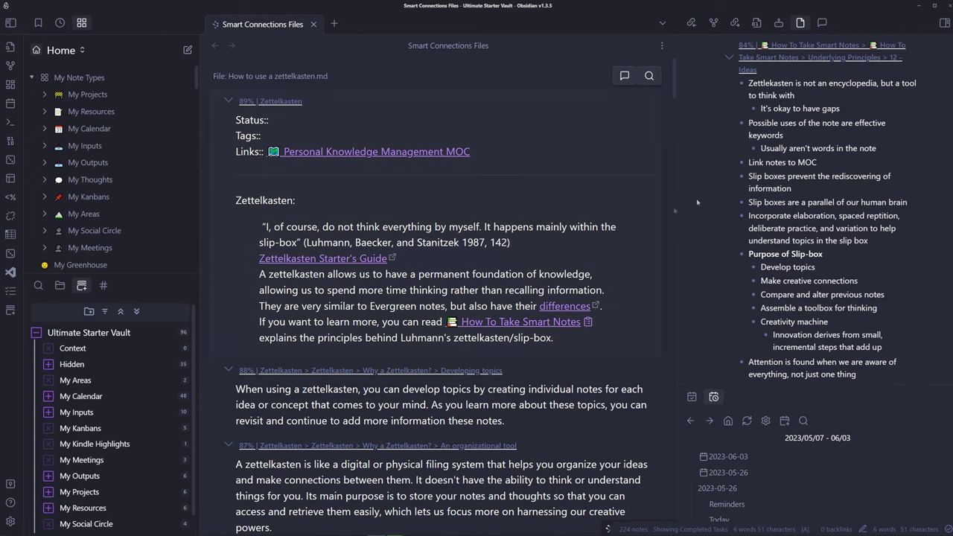
pyautogui.scroll(2, 780, 161)
pyautogui.scroll(5, 780, 162)
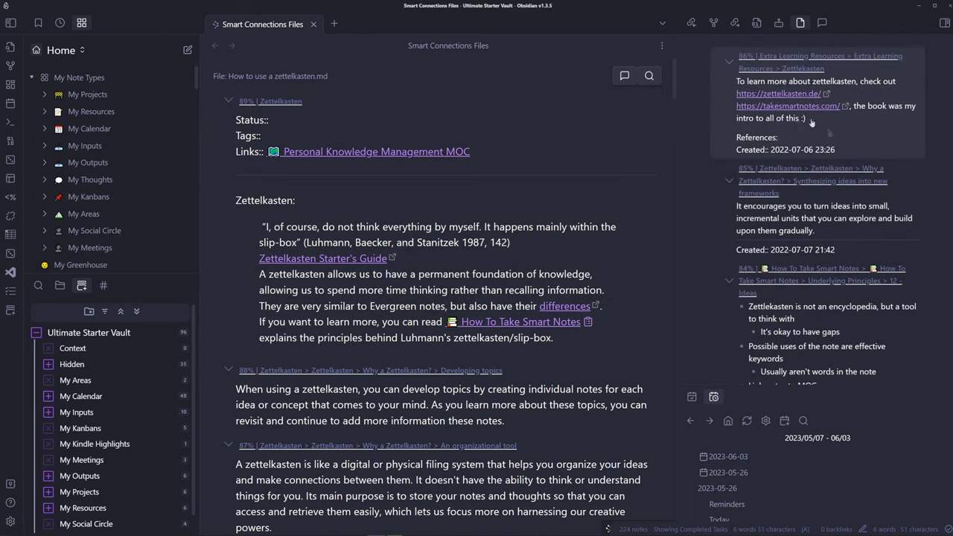
pyautogui.scroll(-7, 775, 111)
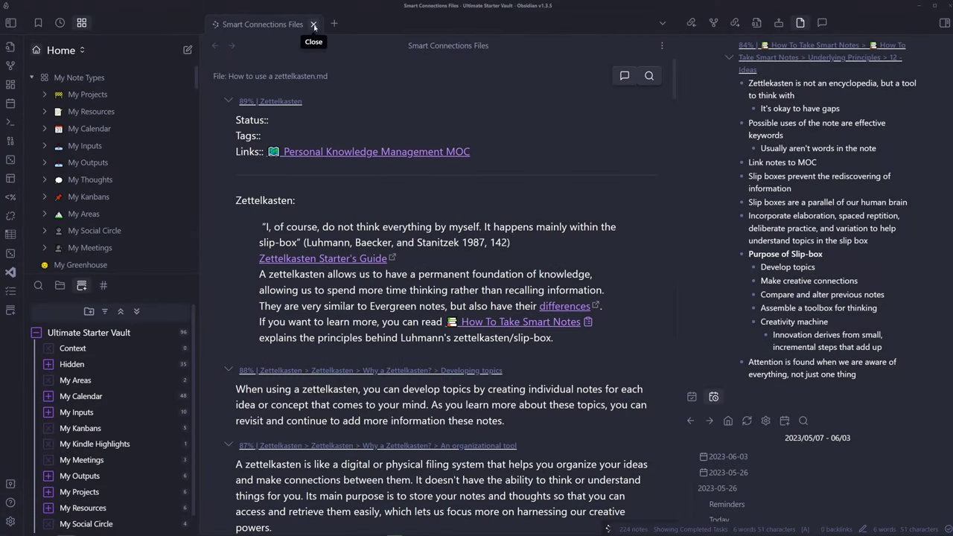
# - Move the Smart Connections Files view into the right sidebar and close the How to use a zettelkasten tab there
pyautogui.moveTo(233, 36); pyautogui.dragTo(806, 26)
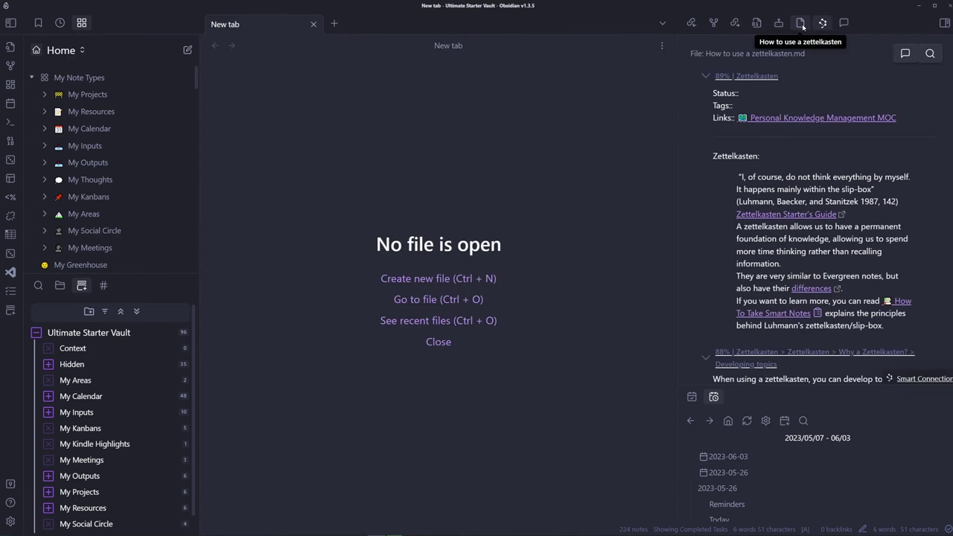
pyautogui.rightClick(807, 26)
pyautogui.click(666, 37)
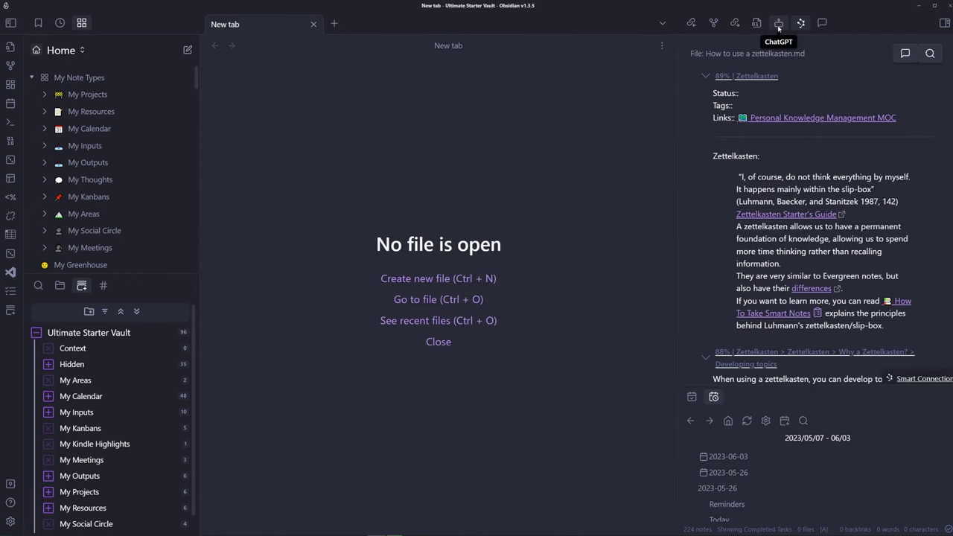
# - Show the Smart Connections chat in the right sidebar with file navigation hidden, ready for a question
pyautogui.click(824, 23)
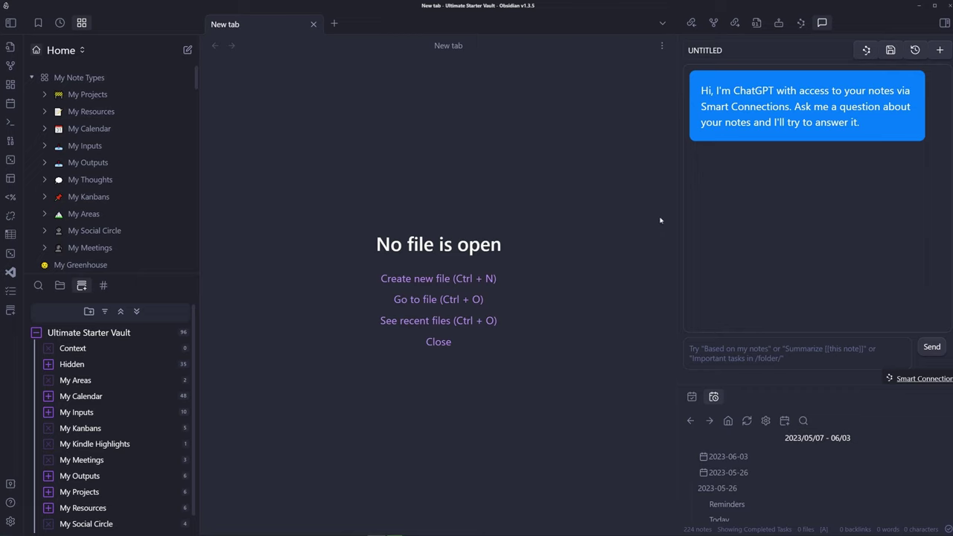
pyautogui.hotkey('ctrl', '\\')
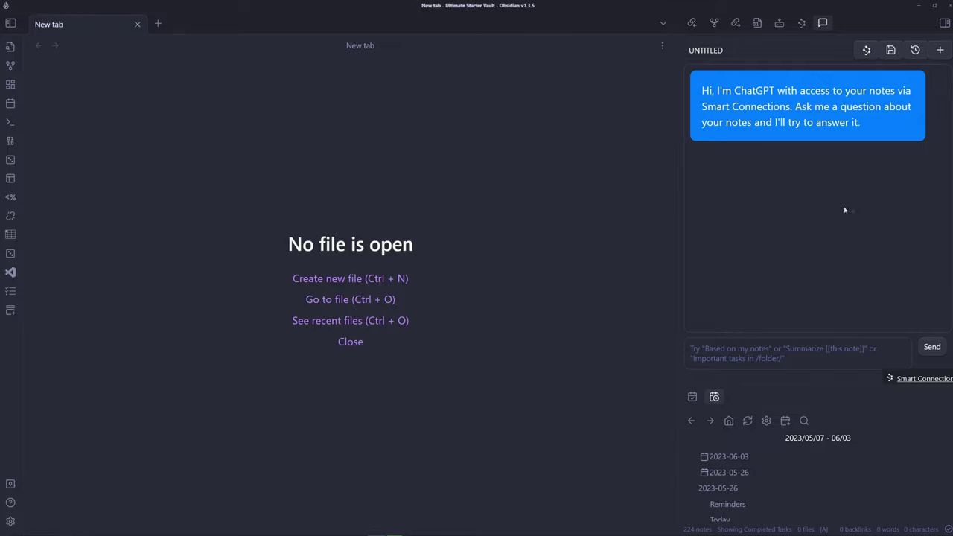
pyautogui.click(780, 22)
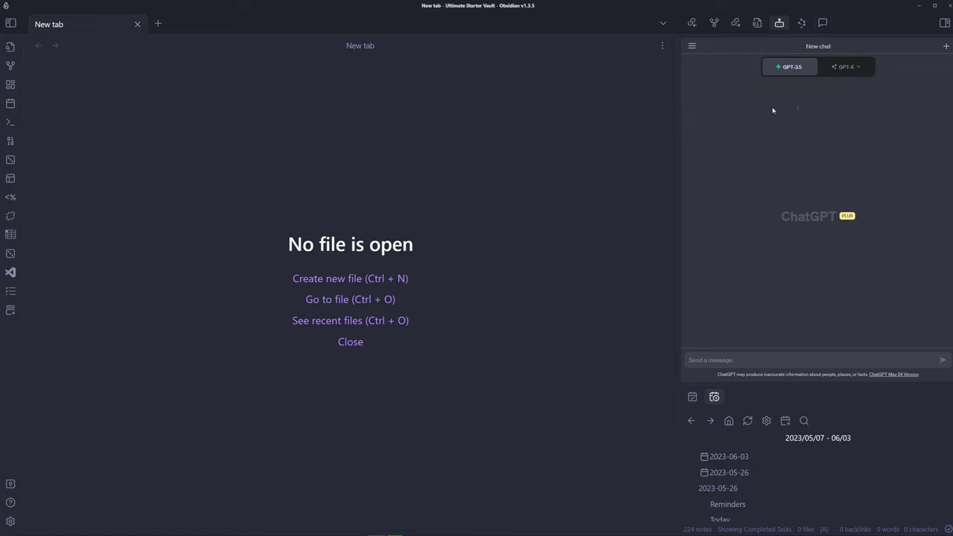
pyautogui.click(823, 23)
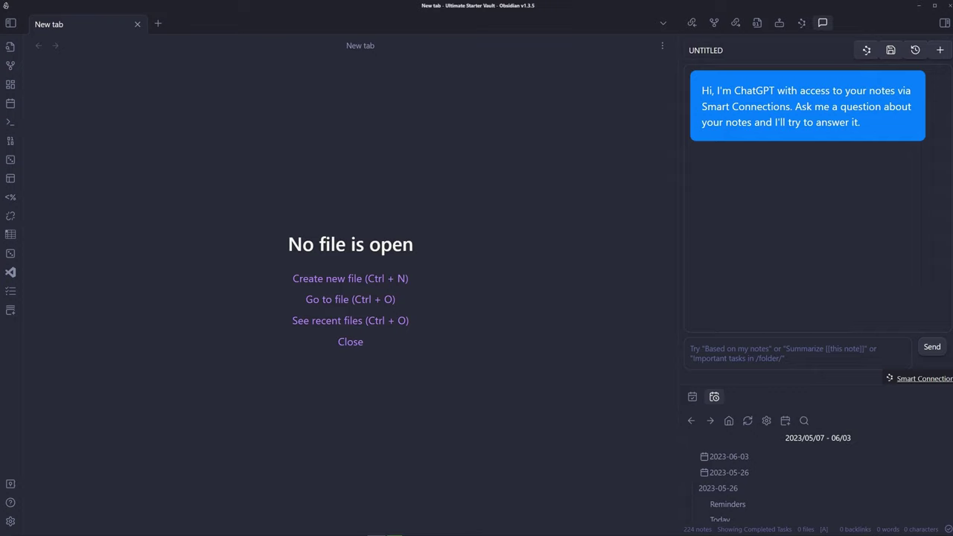
pyautogui.click(809, 338)
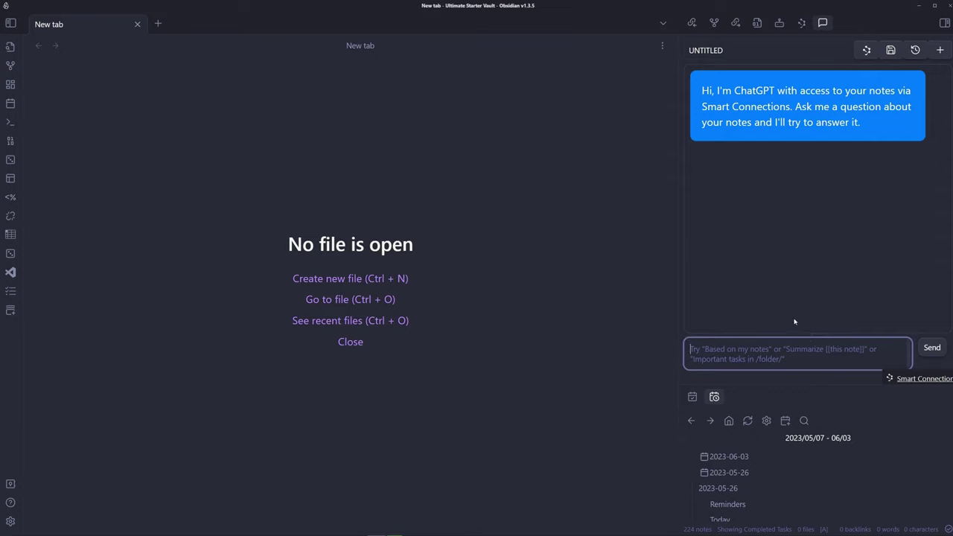
# - Ask the chat 'Based on my notes, explain what a zettelkasten is' and read its reply
pyautogui.write('Based on')
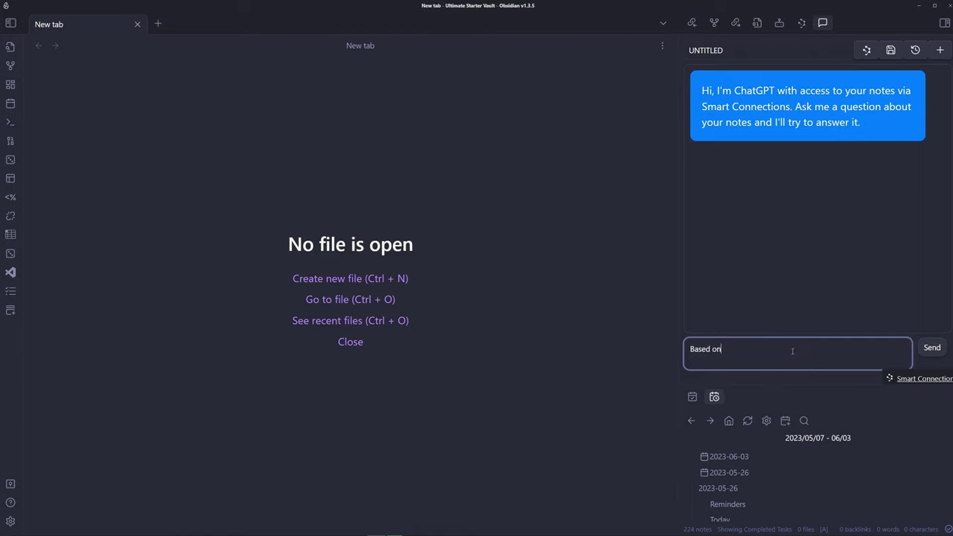
pyautogui.write(' my notes, explain what a zettelkast')
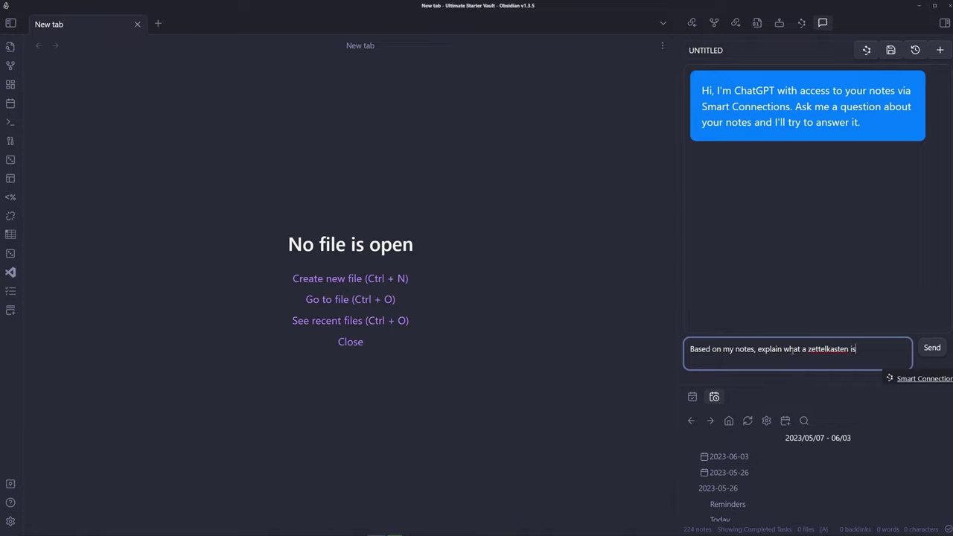
pyautogui.write('en is')
pyautogui.press('Return')
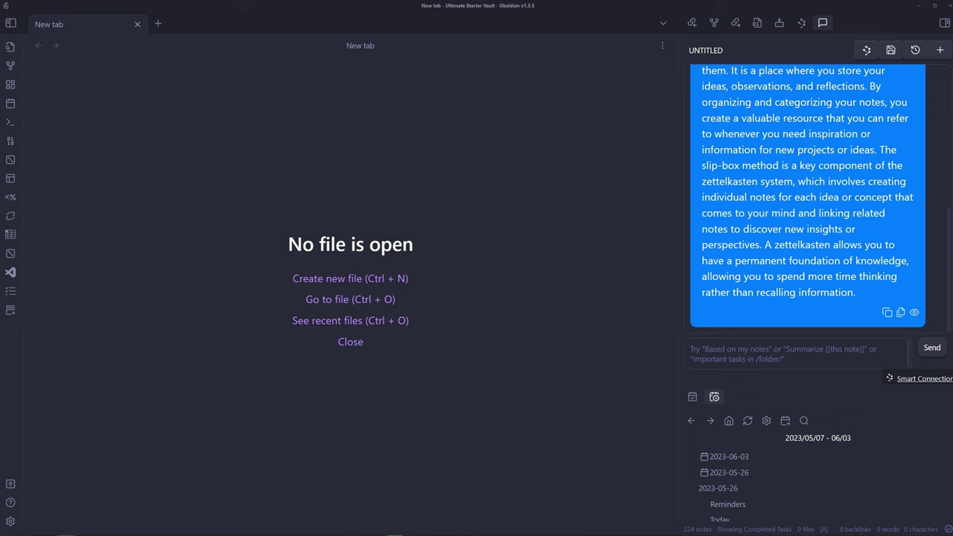
pyautogui.scroll(3, 808, 194)
pyautogui.scroll(-1, 819, 199)
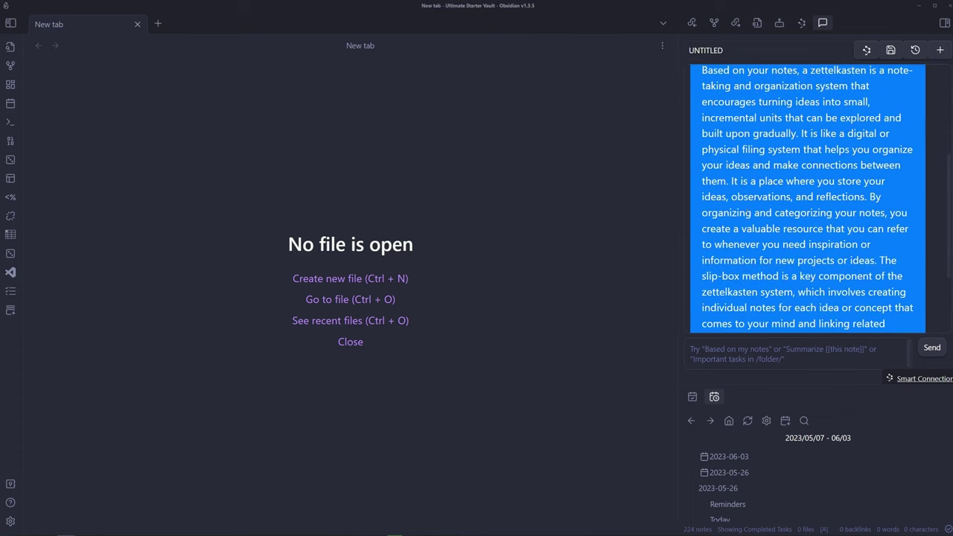
pyautogui.hotkey('ctrl', 'o')
# - Open the Zettelkasten note via the quick switcher
pyautogui.write('zett')
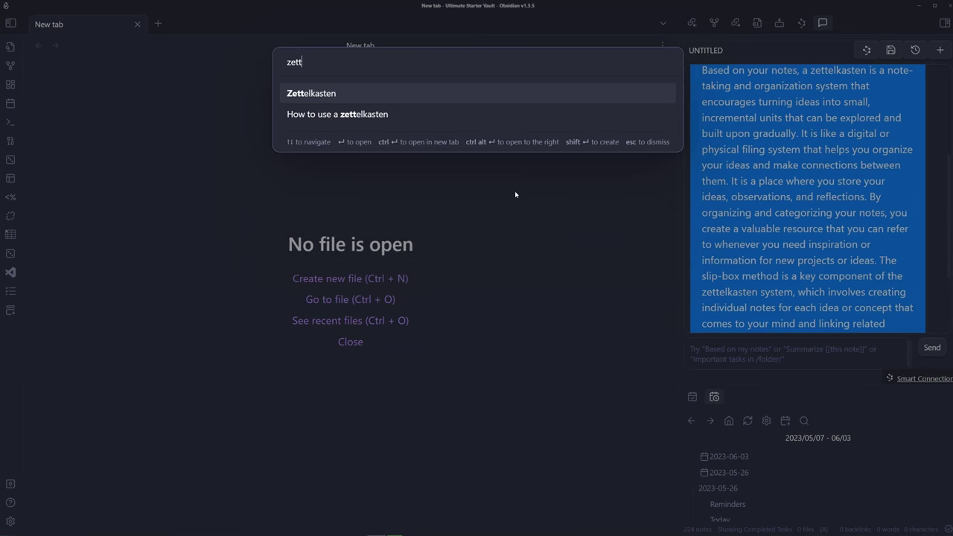
pyautogui.press('Return')
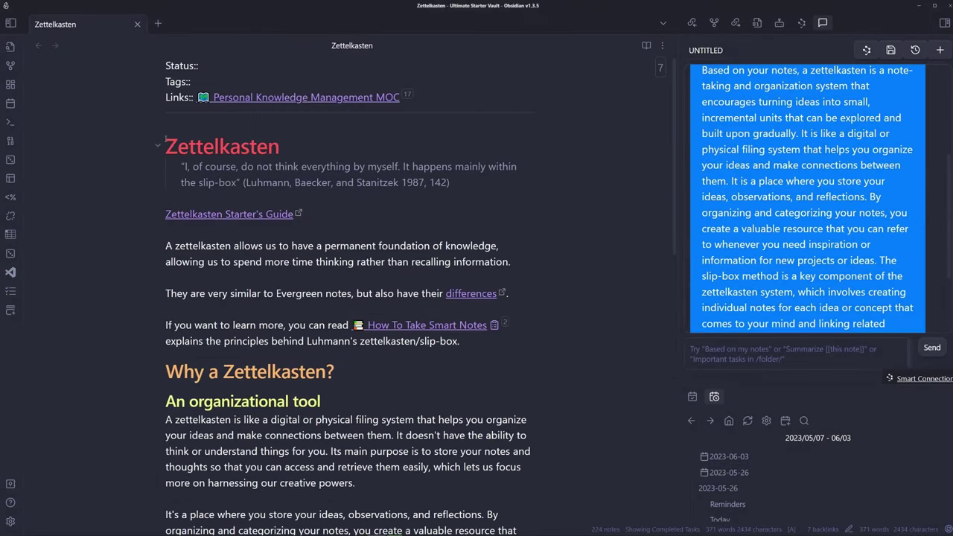
pyautogui.scroll(-3, 351, 218)
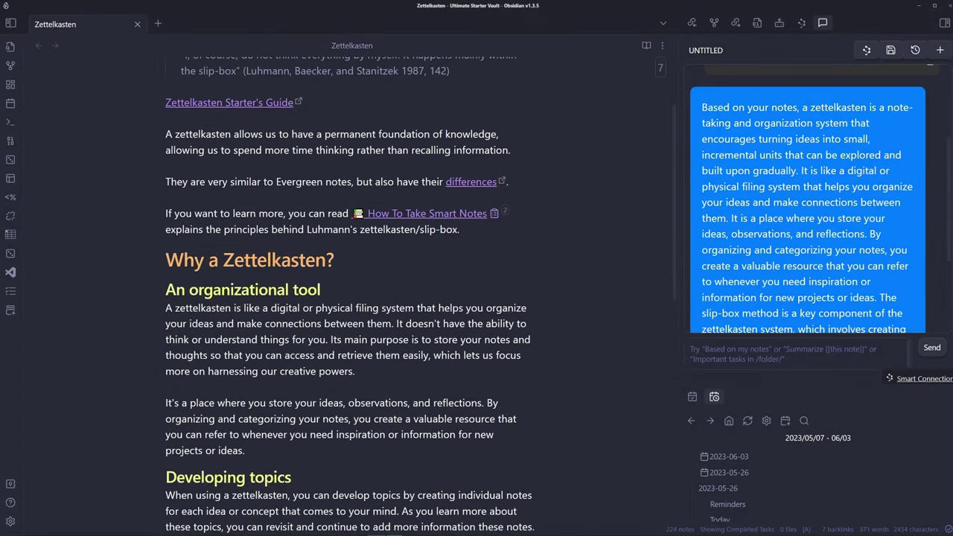
# - Run a content: vault search for a phrase from the chat's answer, browsing its 88 results
pyautogui.moveTo(820, 140); pyautogui.dragTo(816, 124)
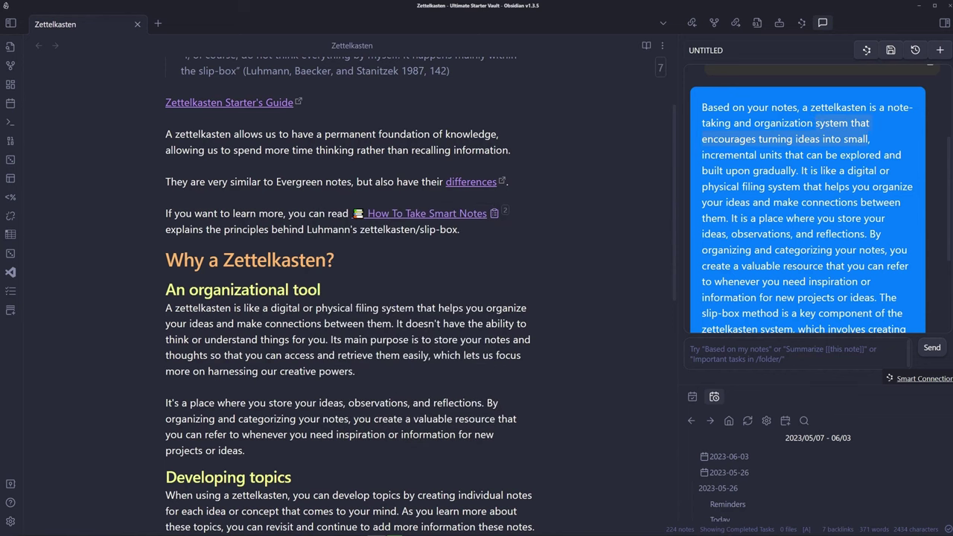
pyautogui.hotkey('ctrl', 'shift', 'f')
pyautogui.write('system that encourages turning ideas into small')
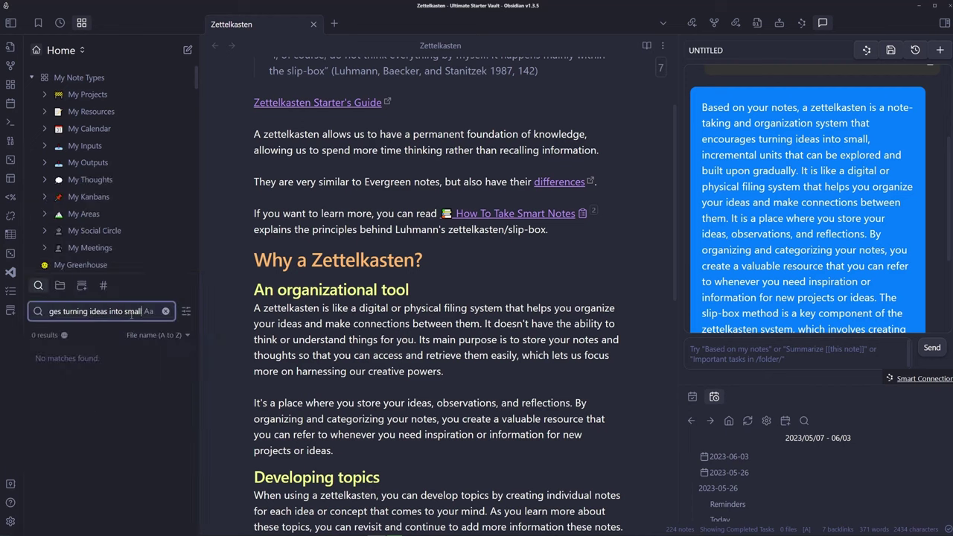
pyautogui.press('Home')
pyautogui.write('content')
pyautogui.scroll(-4, 120, 409)
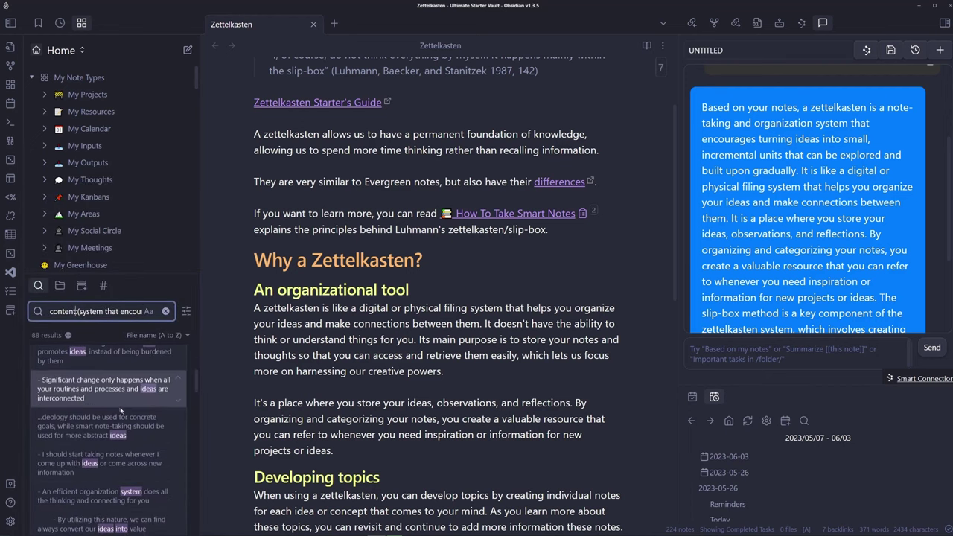
pyautogui.scroll(5, 120, 409)
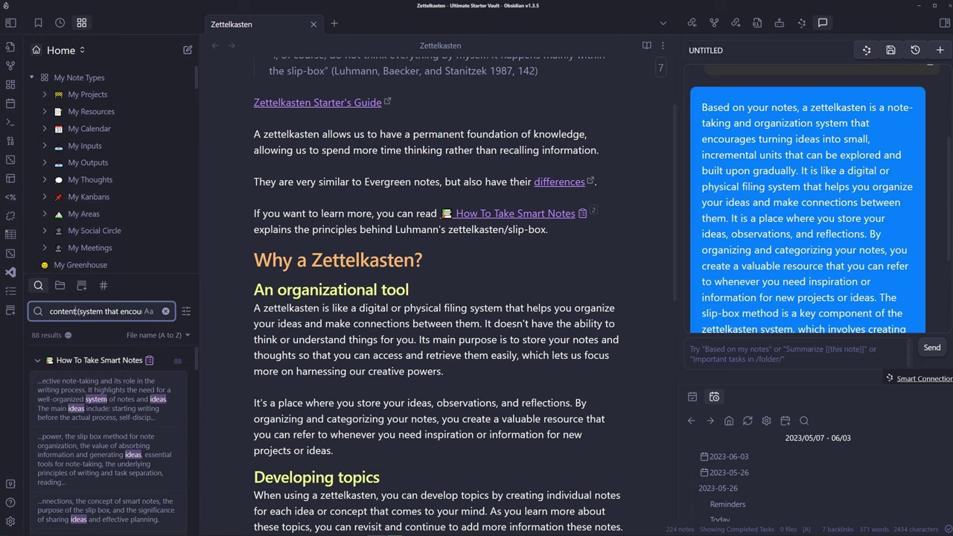
pyautogui.scroll(5, 808, 186)
# - Rename the current chat to 'Learning what a zettelkasten is'
pyautogui.tripleClick(713, 183)
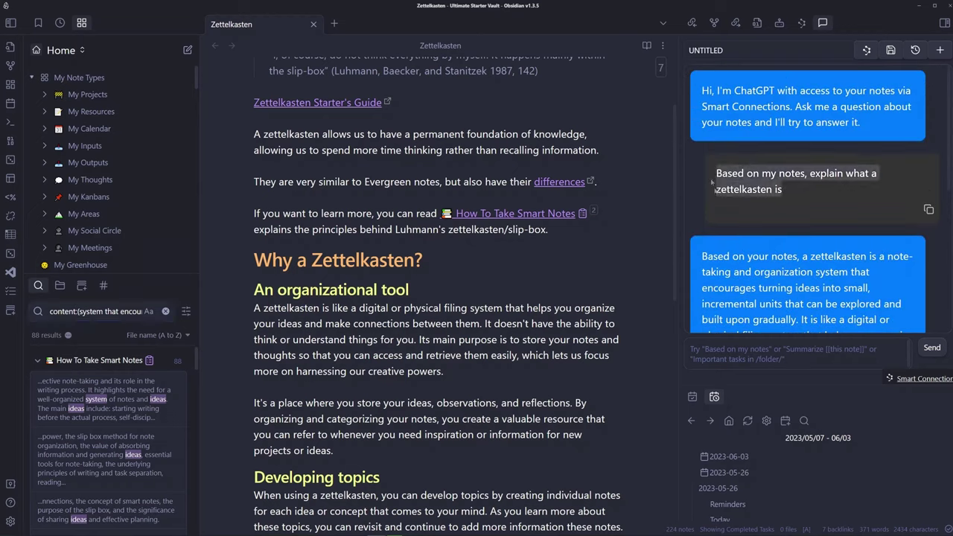
pyautogui.scroll(-5, 715, 179)
pyautogui.click(720, 50)
pyautogui.click(794, 350)
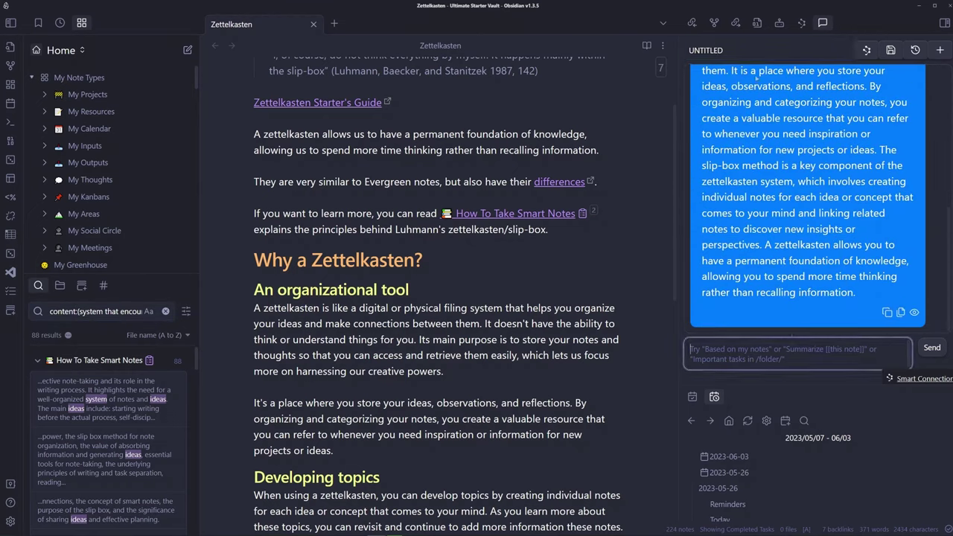
pyautogui.doubleClick(765, 52)
pyautogui.press('BackSpace')
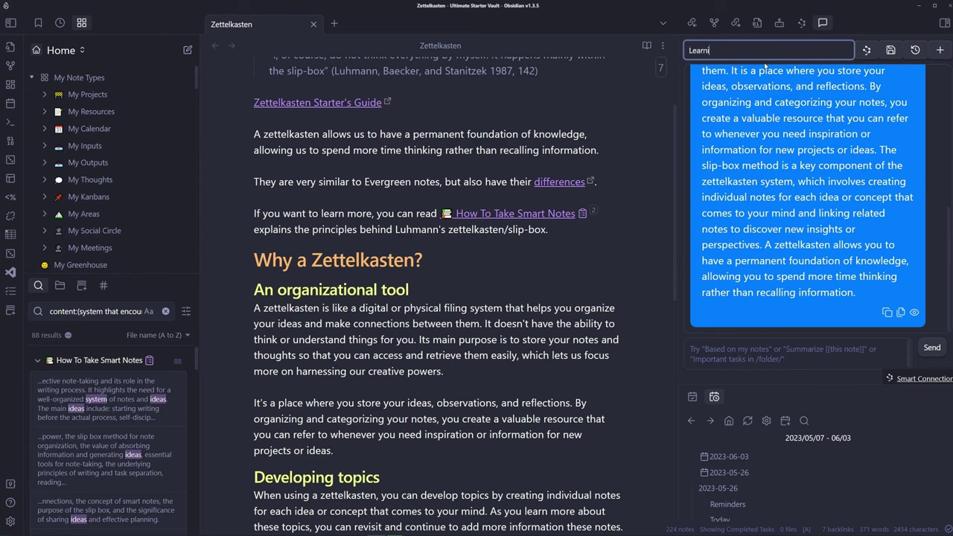
pyautogui.write('ng what a zettelkasten is')
pyautogui.press('Return')
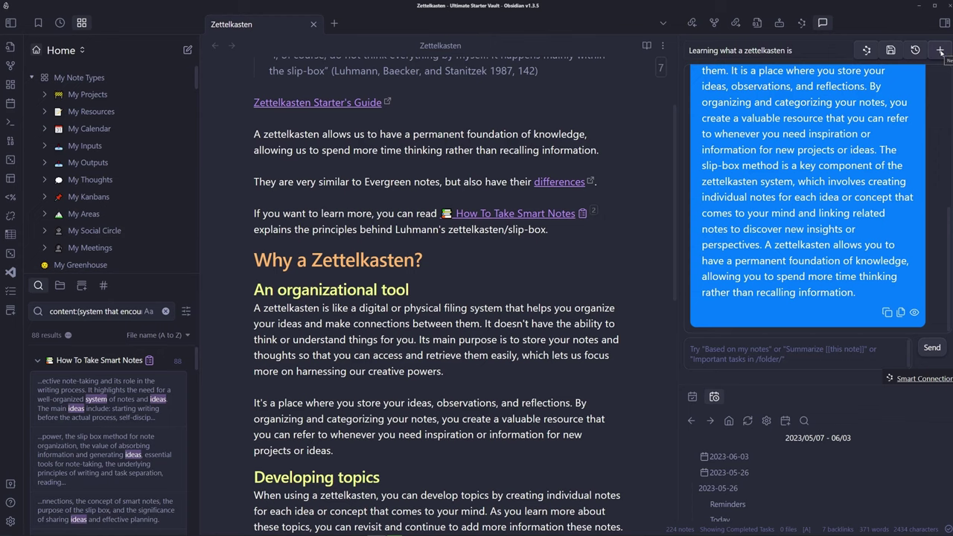
# - Start a new chat and ask 'Based on my notes, what is a second brain?'
pyautogui.click(940, 51)
pyautogui.click(800, 50)
pyautogui.hotkey('ctrl', 'a')
pyautogui.press('BackSpace')
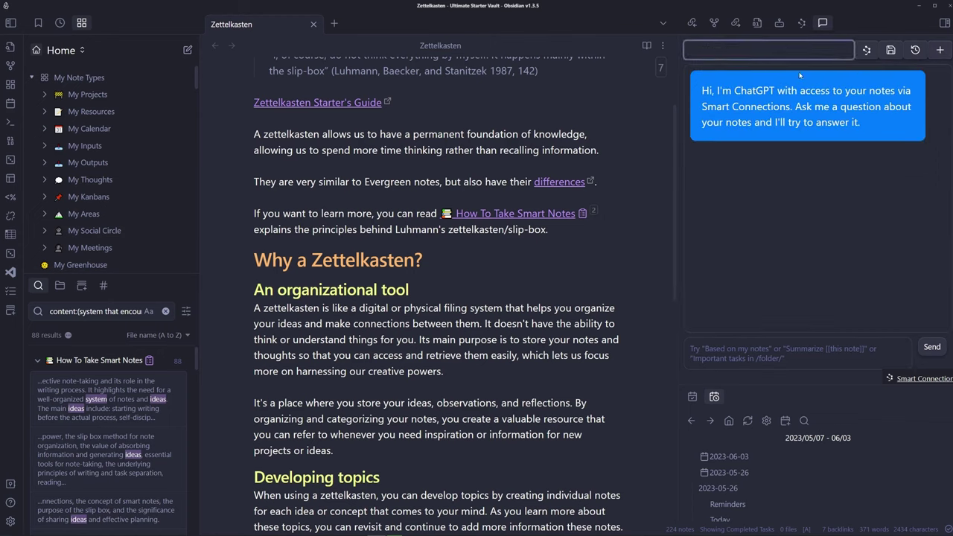
pyautogui.click(774, 344)
pyautogui.write('Based on my not')
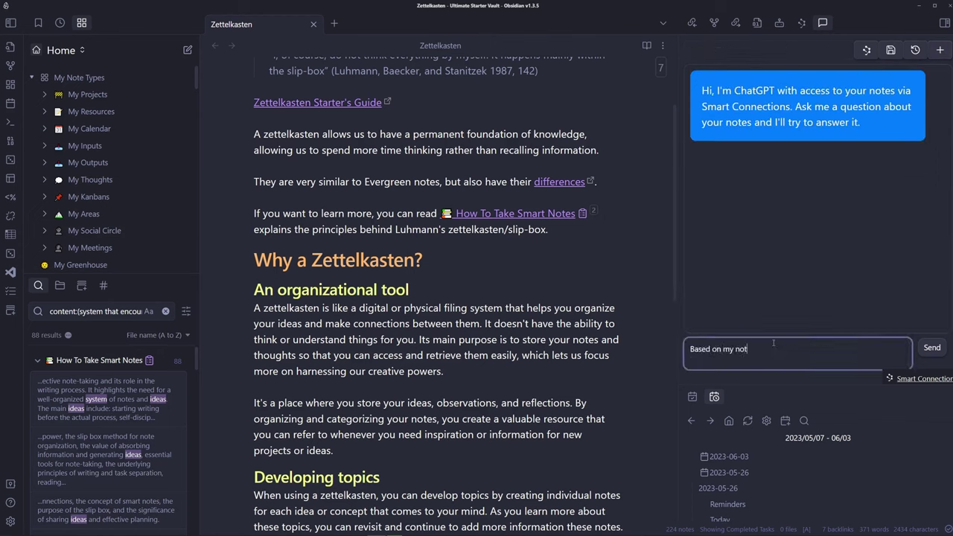
pyautogui.write('es, what is a second brain?')
pyautogui.press('Return')
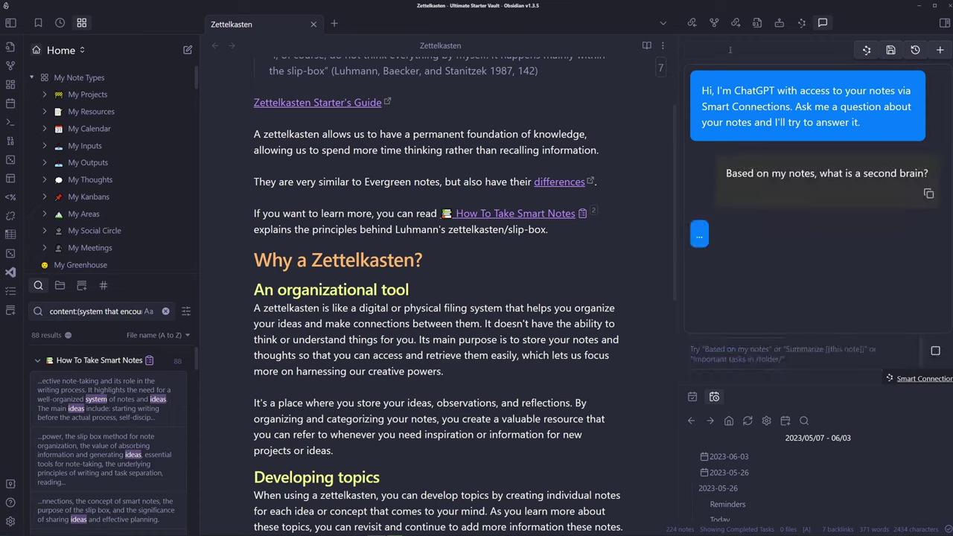
# - Title the new chat 'Learning about a second brain' and save it
pyautogui.click(771, 49)
pyautogui.write('Learning abo')
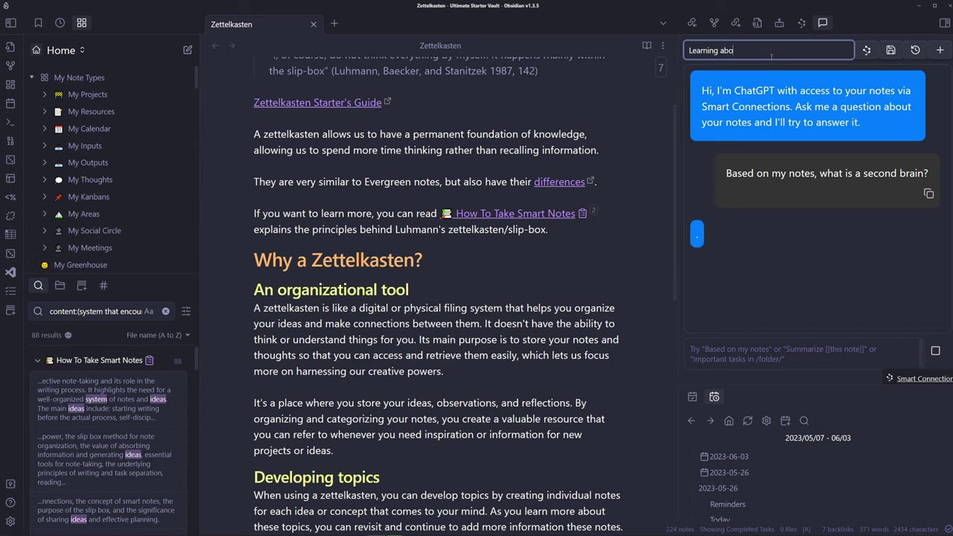
pyautogui.write('ut a second brain')
pyautogui.press('Return')
pyautogui.click(886, 52)
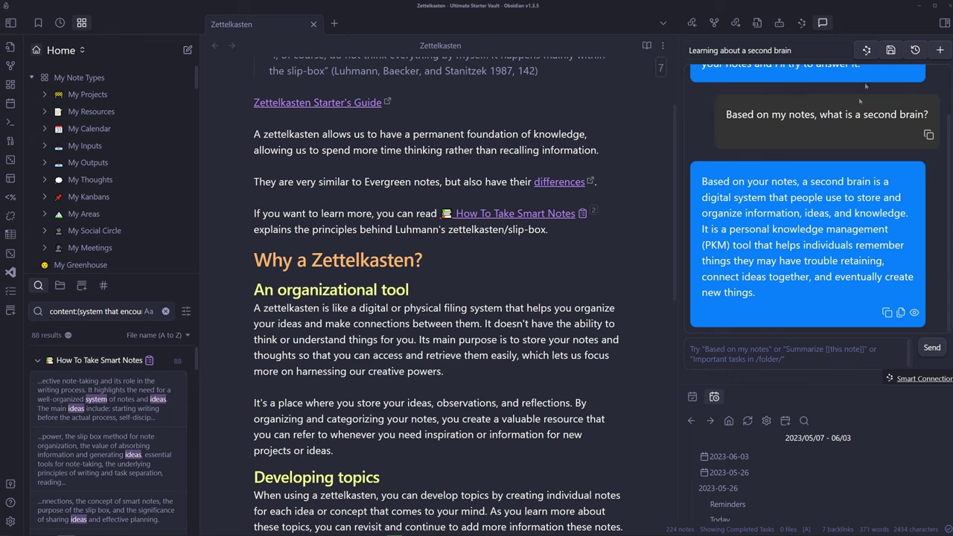
# - Load the saved chat 'Learning what a zettelkasten is' from the chat history list
pyautogui.click(916, 50)
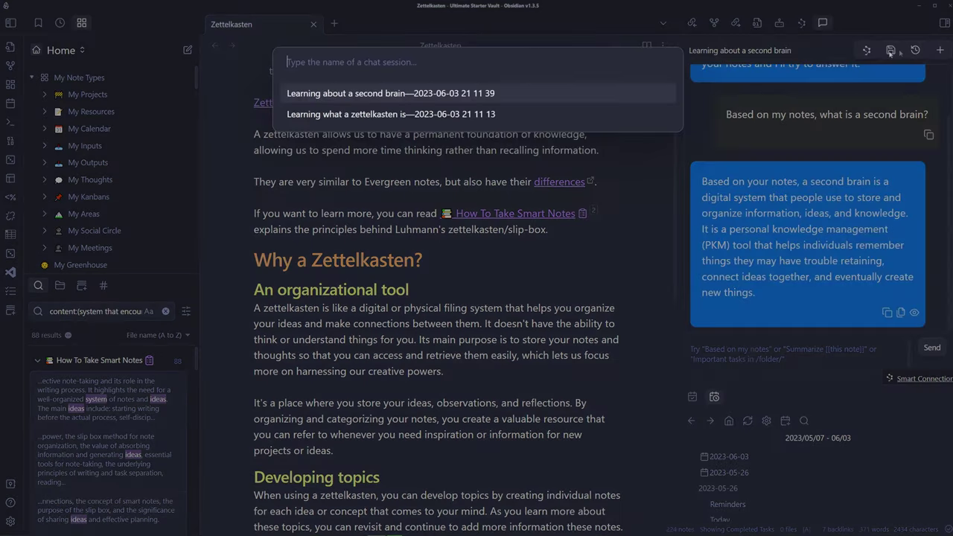
pyautogui.click(377, 113)
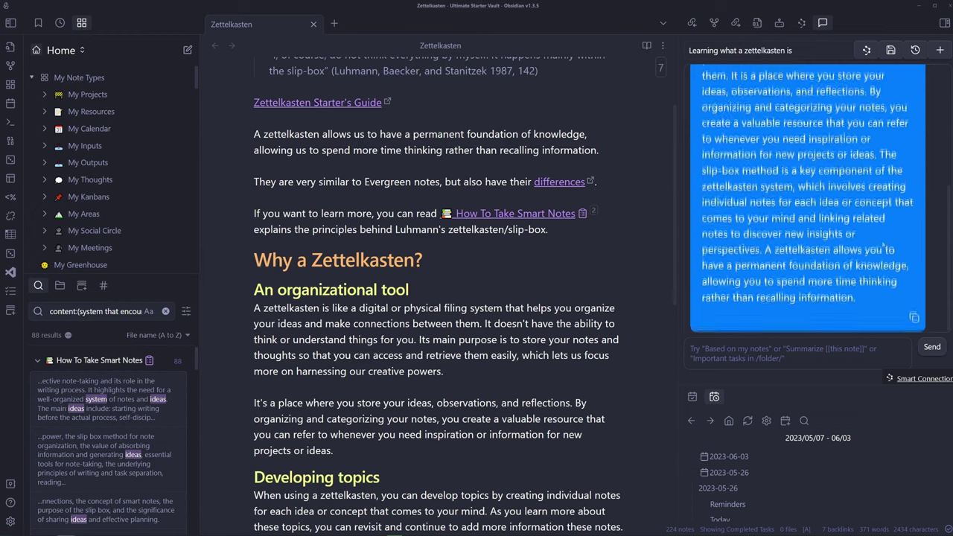
pyautogui.scroll(5, 893, 230)
pyautogui.scroll(-5, 893, 230)
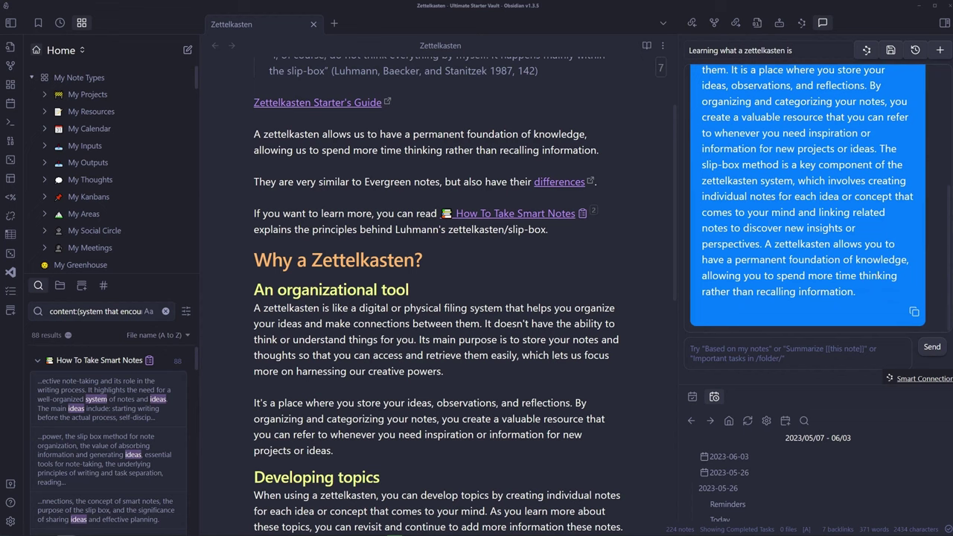
pyautogui.scroll(3, 766, 213)
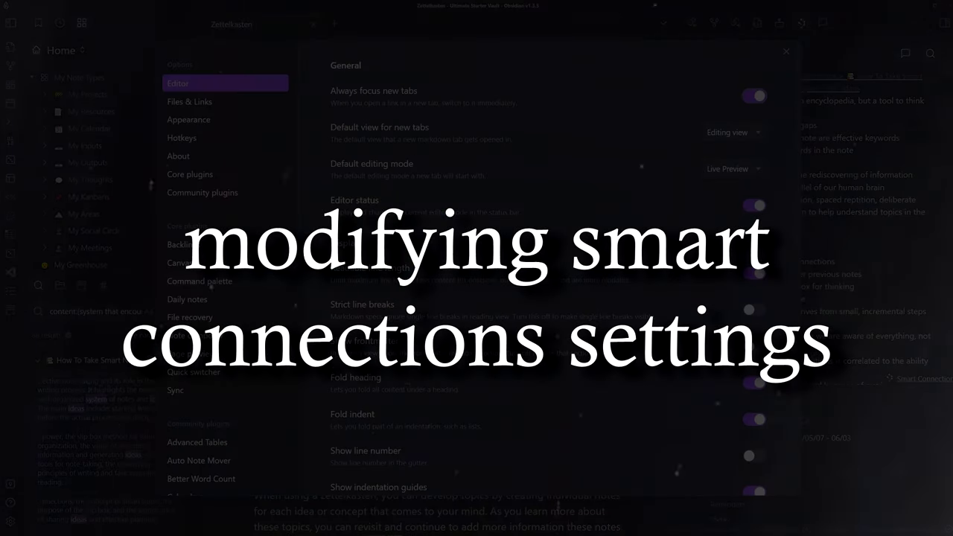
# - In Smart Connections settings, try 'draw' in file_exclusions, then clear it
pyautogui.scroll(-10, 200, 359)
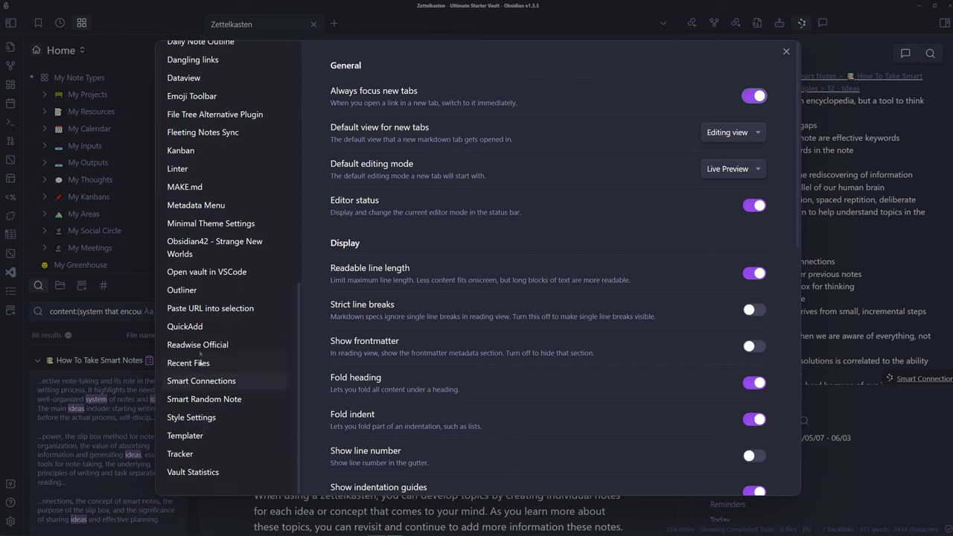
pyautogui.click(202, 381)
pyautogui.scroll(-5, 361, 138)
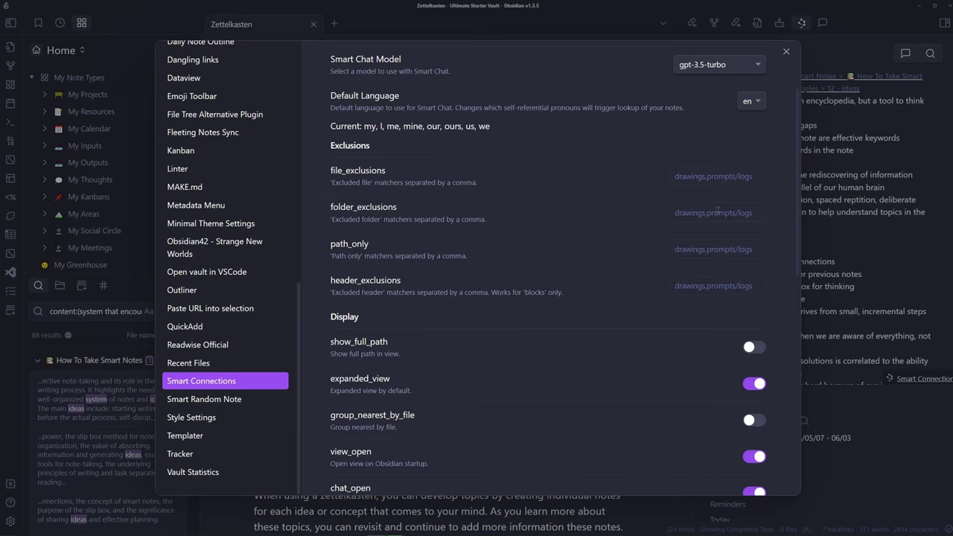
pyautogui.click(721, 177)
pyautogui.write('draw')
pyautogui.press('BackSpace')
pyautogui.press('BackSpace')
pyautogui.press('BackSpace')
pyautogui.press('BackSpace')
# - Try 'My Daily Notes' in folder_exclusions, clear it, and move to header exclusions
pyautogui.click(697, 211)
pyautogui.click(689, 212)
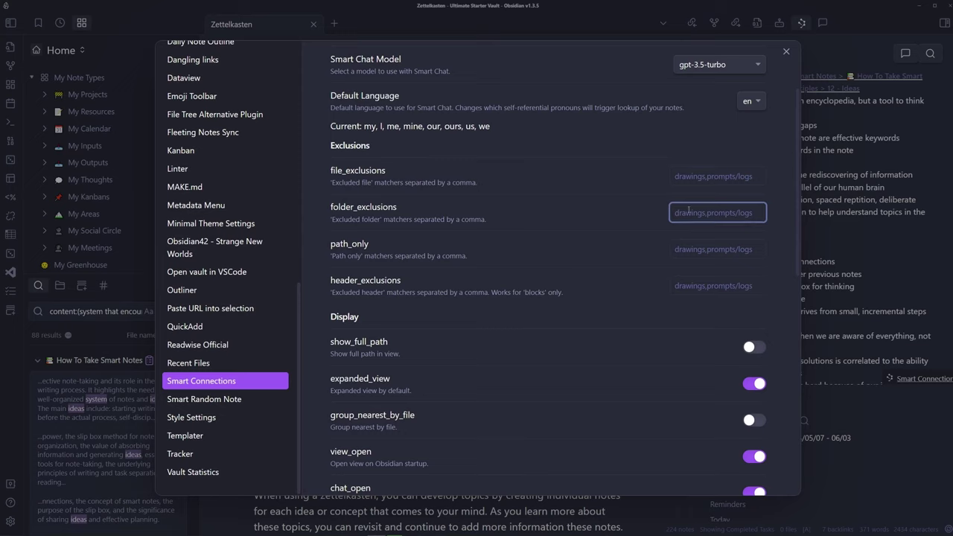
pyautogui.write('My Daily Notes')
pyautogui.hotkey('ctrl', 'a')
pyautogui.press('BackSpace')
pyautogui.press('Tab')
pyautogui.click(364, 245)
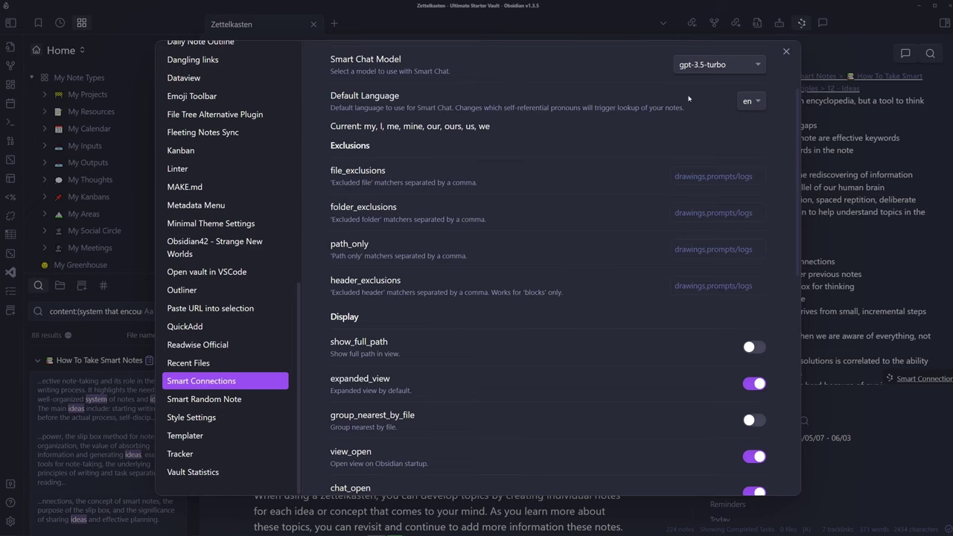
pyautogui.click(701, 284)
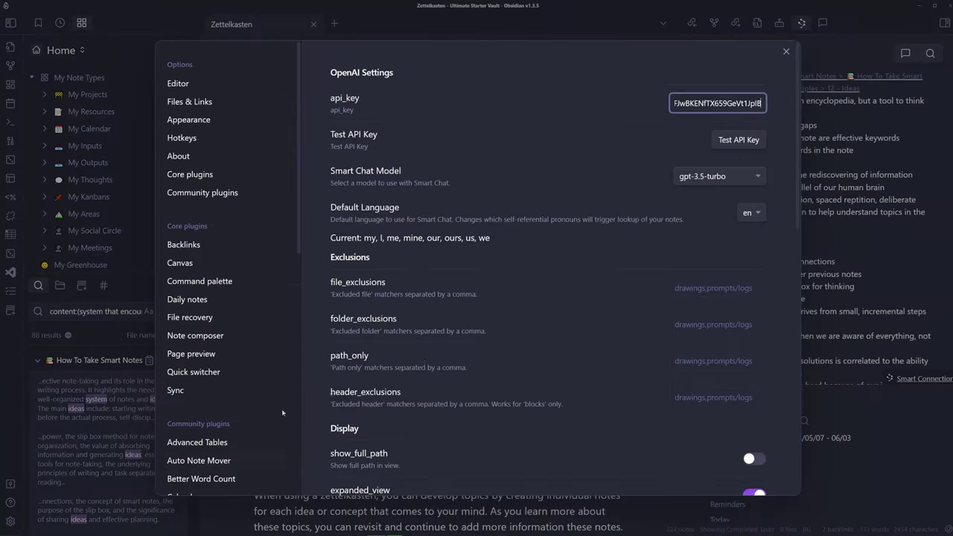
# - Close settings and open the Daily Template note
pyautogui.press('Escape')
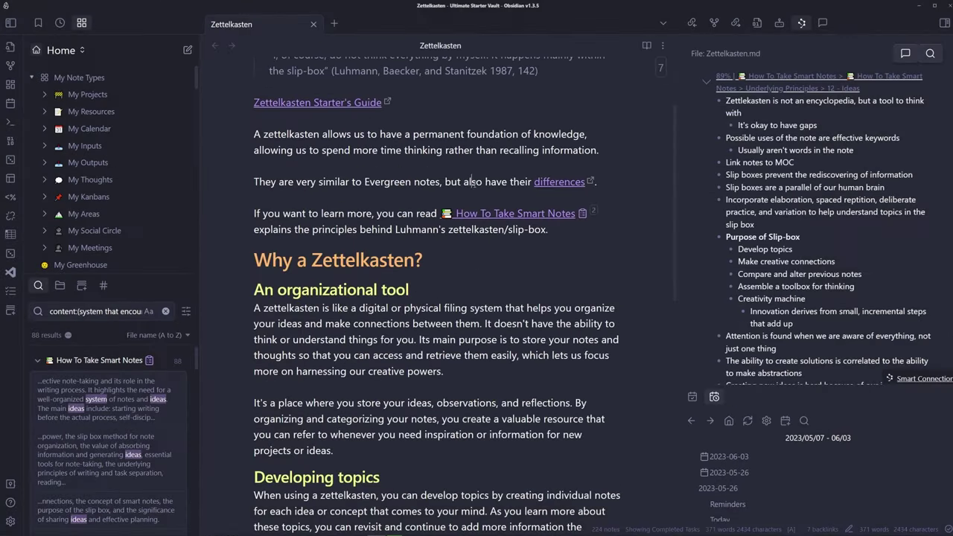
pyautogui.hotkey('ctrl', 'o')
pyautogui.write('daily/')
pyautogui.press('BackSpace')
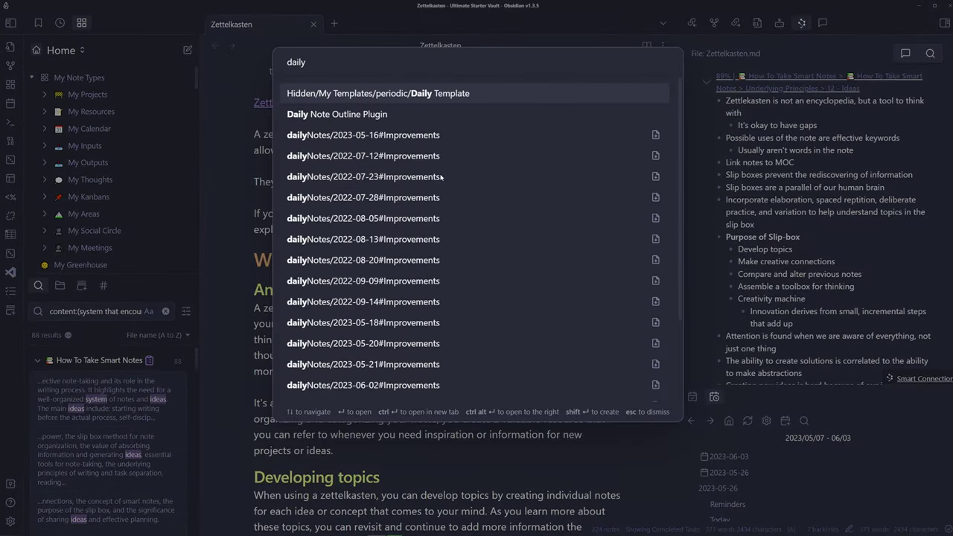
pyautogui.press('Escape')
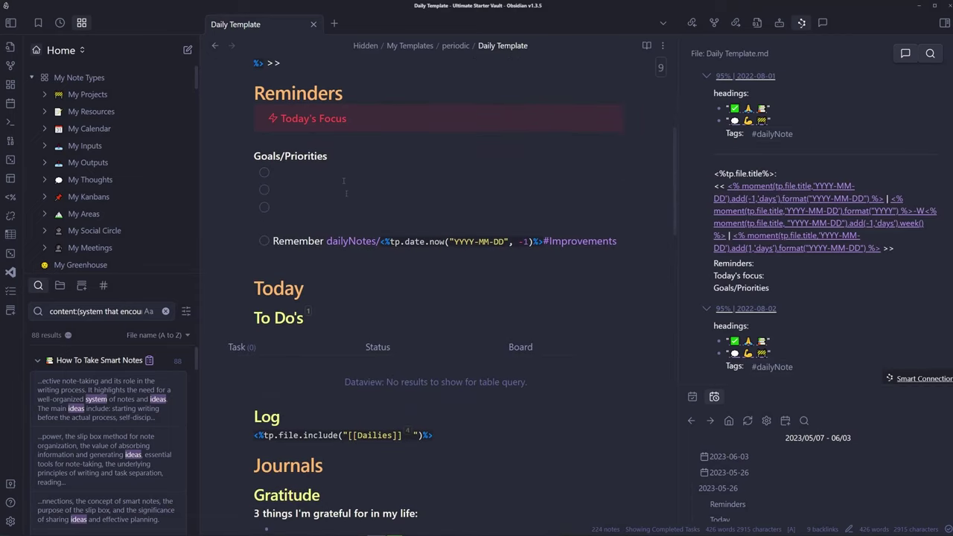
# - In Smart Connections settings, try 'Reminders' as a header exclusion, then remove it
pyautogui.click(11, 521)
pyautogui.scroll(-1, 766, 309)
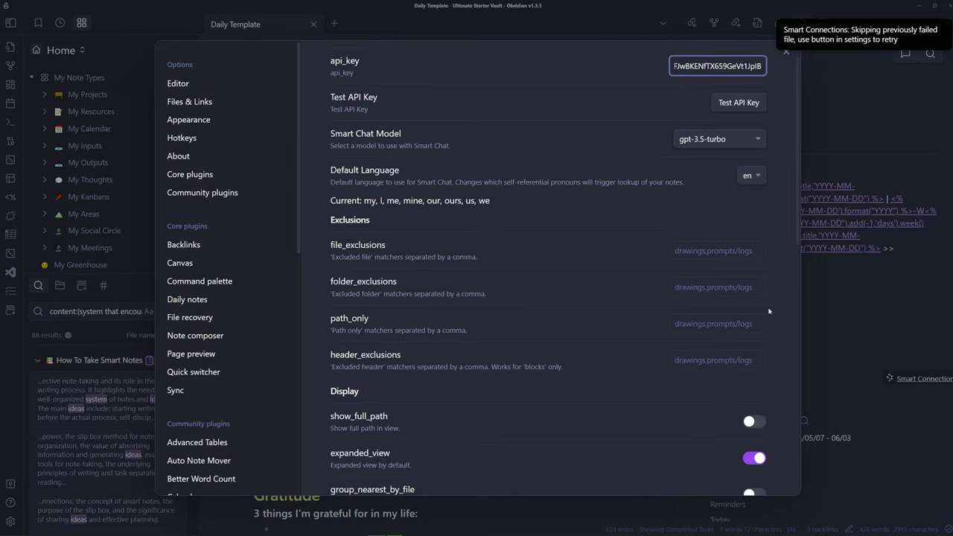
pyautogui.click(727, 363)
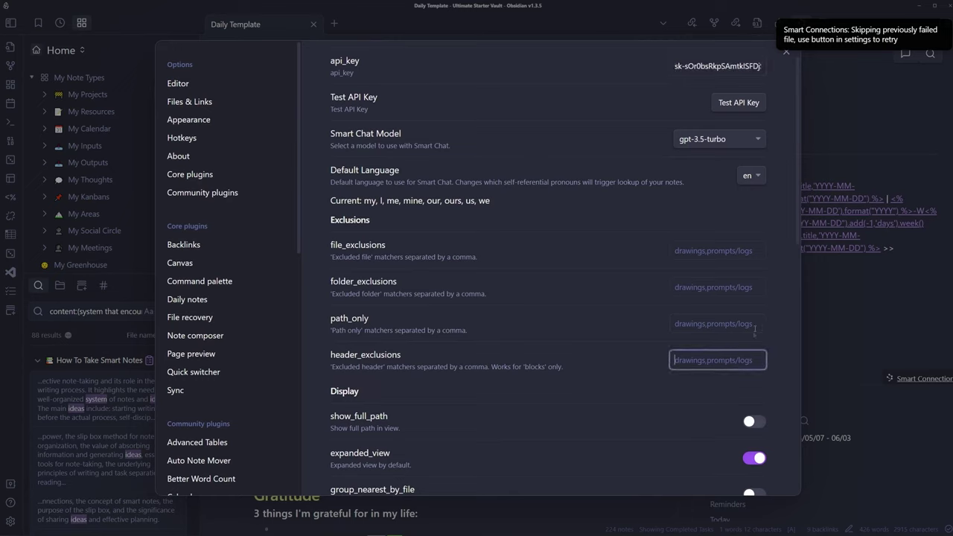
pyautogui.write('Reminders')
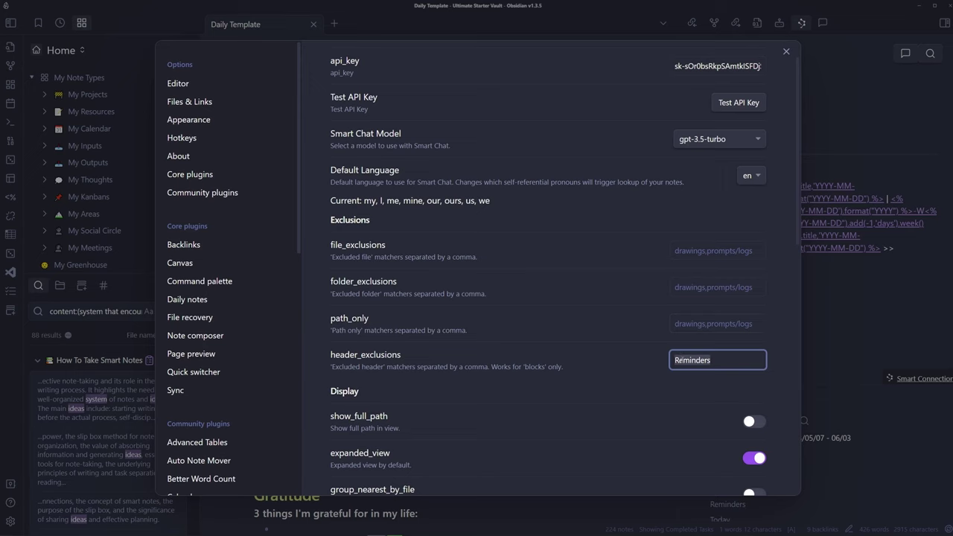
pyautogui.hotkey('ctrl', 'a')
pyautogui.press('BackSpace')
# - Turn on group_nearest_by_file so connections are grouped by file
pyautogui.scroll(-4, 745, 313)
pyautogui.scroll(1, 743, 306)
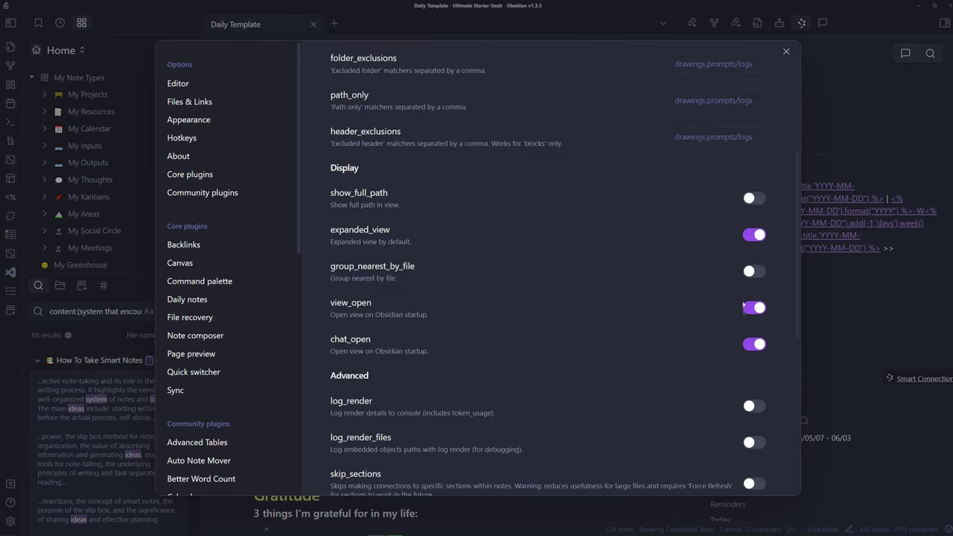
pyautogui.scroll(-3, 743, 307)
pyautogui.scroll(2, 743, 321)
pyautogui.scroll(1, 736, 326)
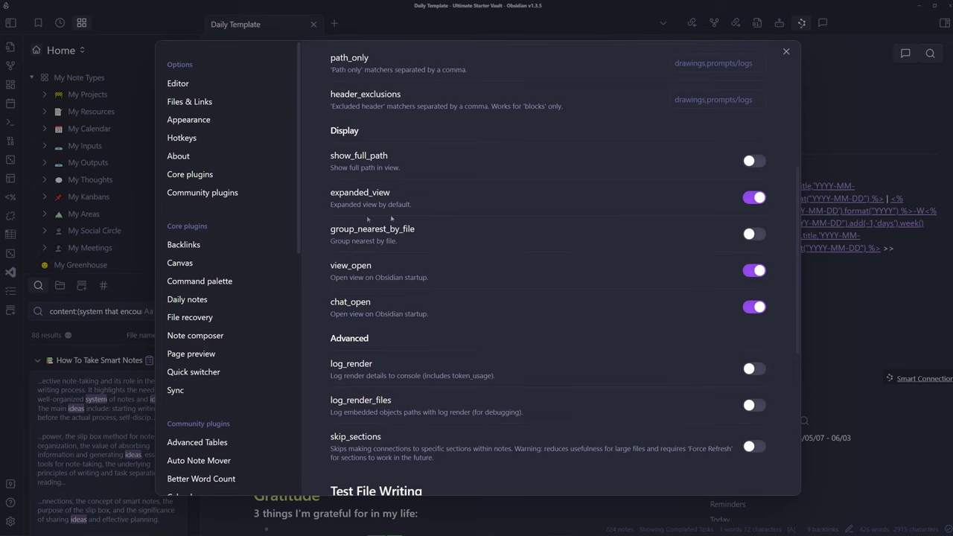
pyautogui.click(754, 233)
# - Close settings and open the My Inputs/My Books/How To Take Smart Notes note via the quick switcher
pyautogui.press('Escape')
pyautogui.hotkey('ctrl', 'o')
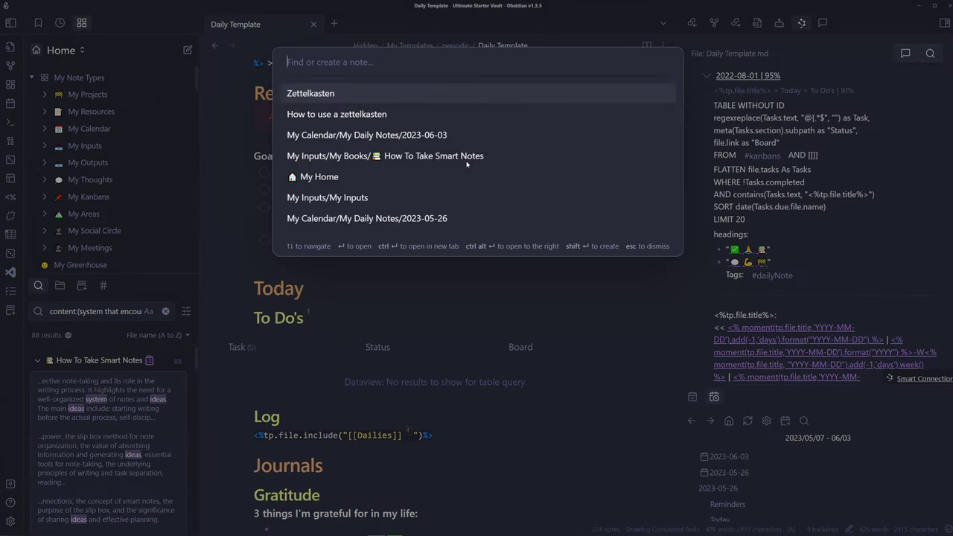
pyautogui.press('Down')
pyautogui.press('Down')
pyautogui.click(467, 162)
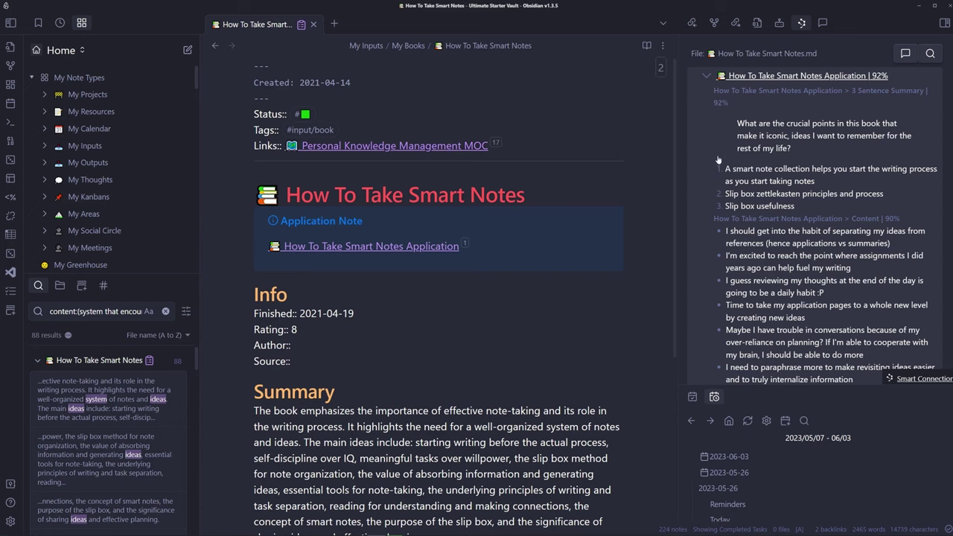
# - Collapse and re-expand the first related file's grouped matches in the Smart Connections pane
pyautogui.scroll(-3, 800, 201)
pyautogui.scroll(3, 744, 142)
pyautogui.click(706, 77)
pyautogui.click(706, 77)
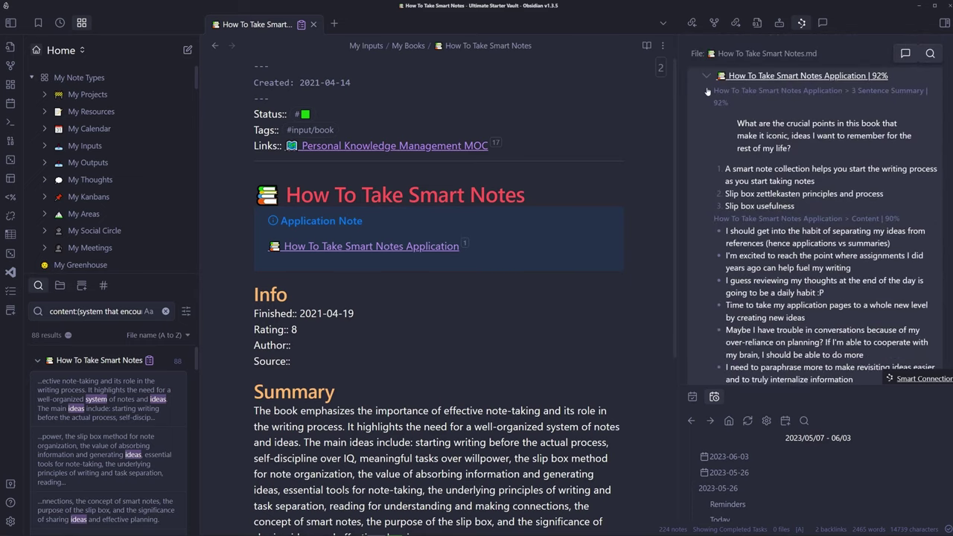